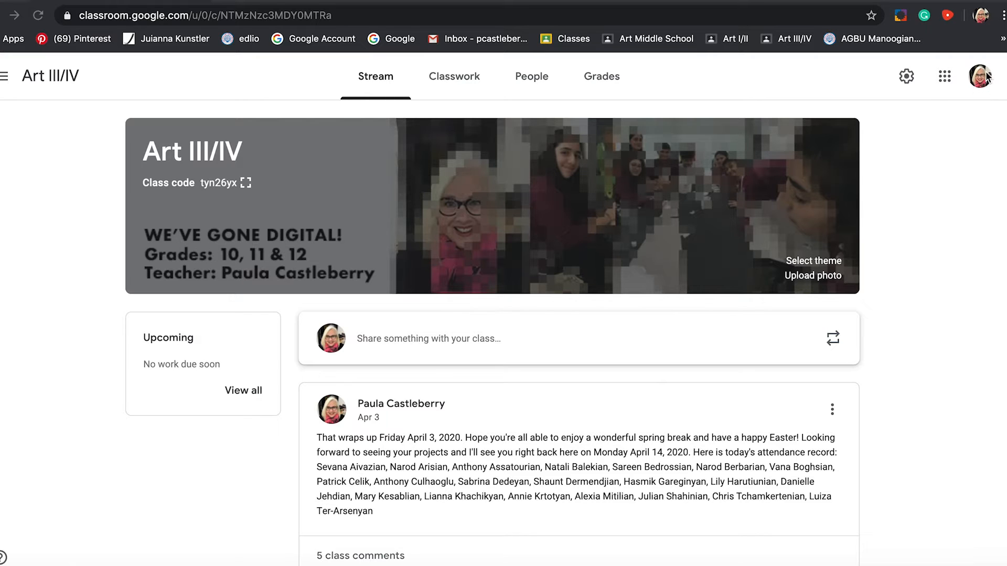
Switch from Classroom to Google Drive and create a new Google Drawings file in My Drive.
click(944, 78)
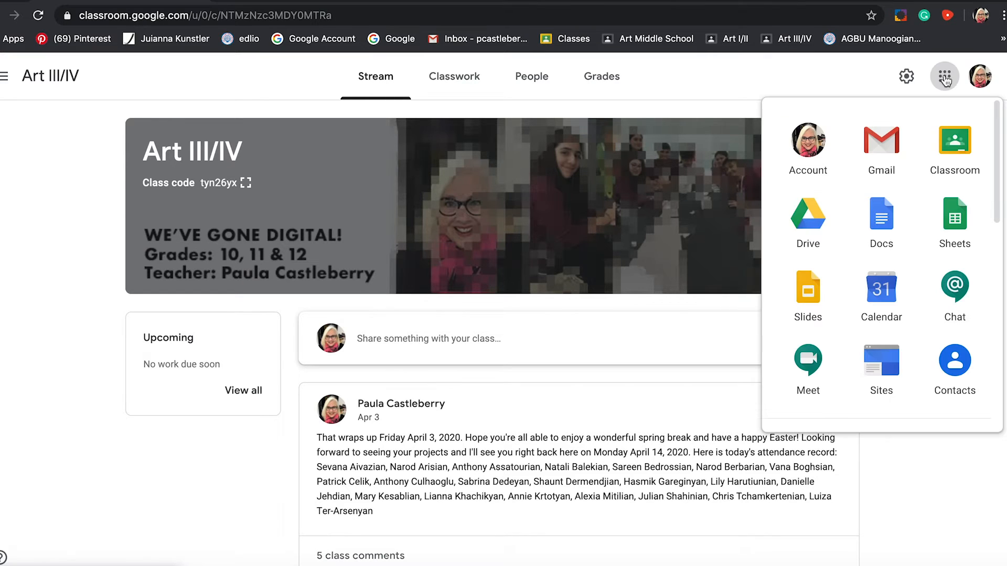
click(810, 219)
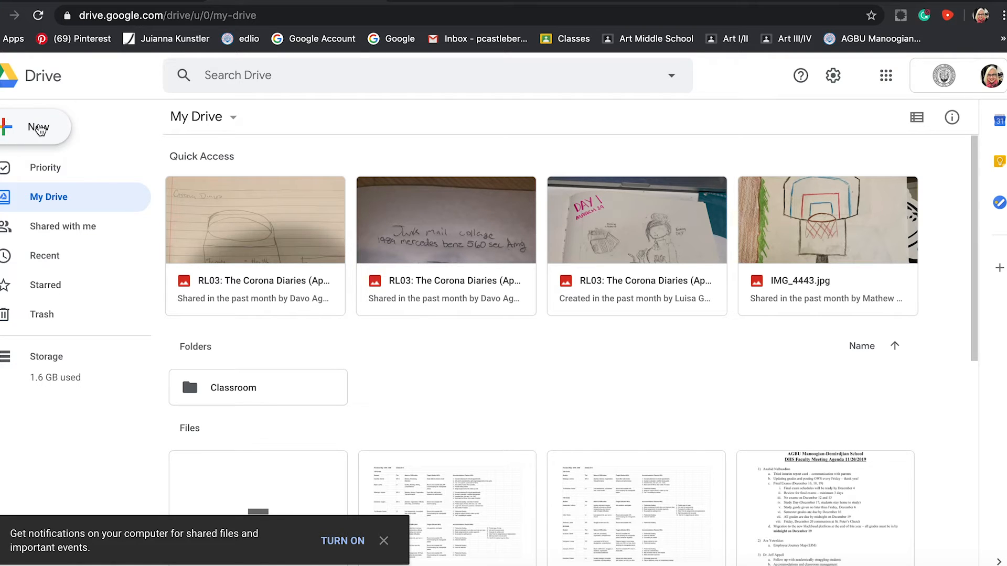
click(40, 128)
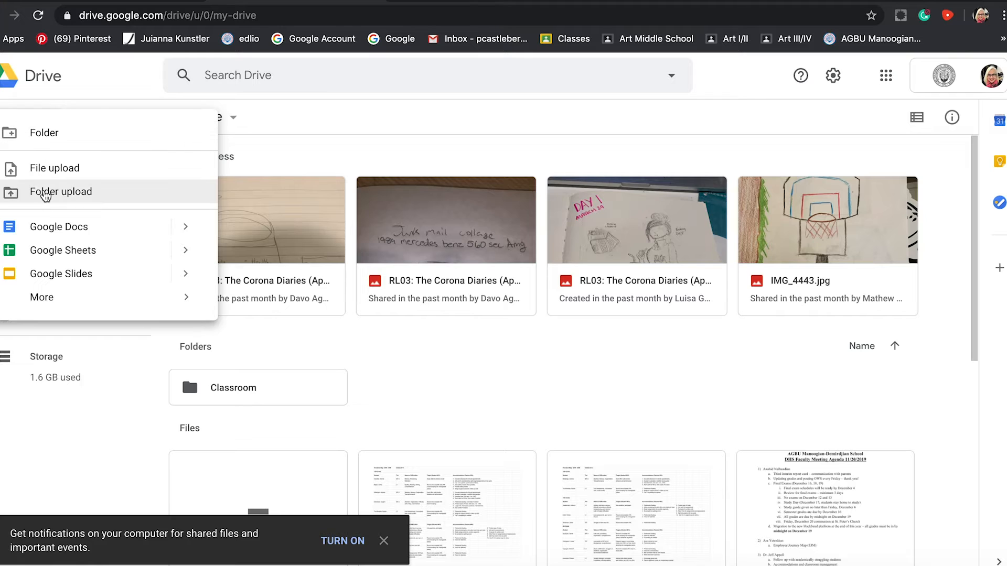
mouse_move(48, 300)
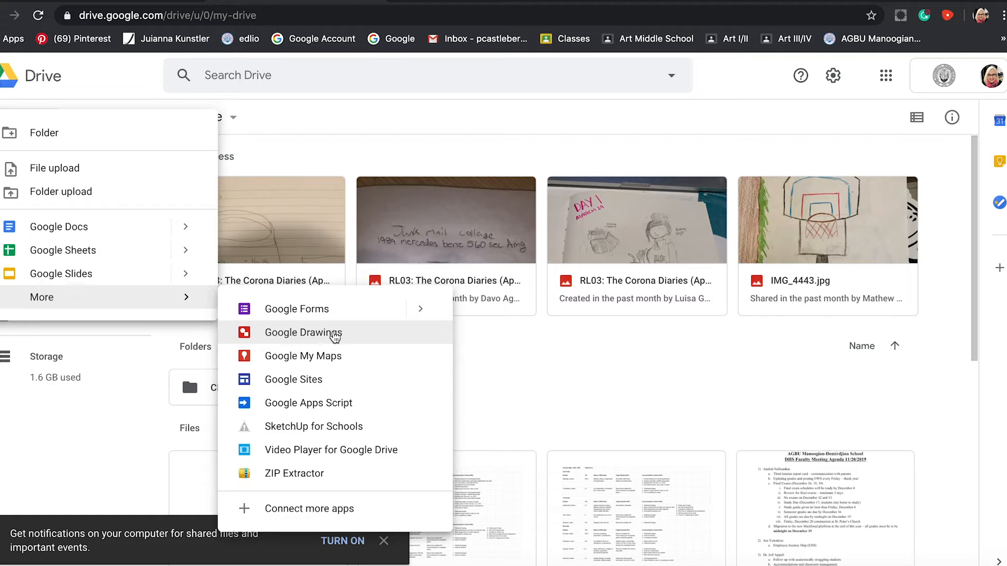
click(334, 336)
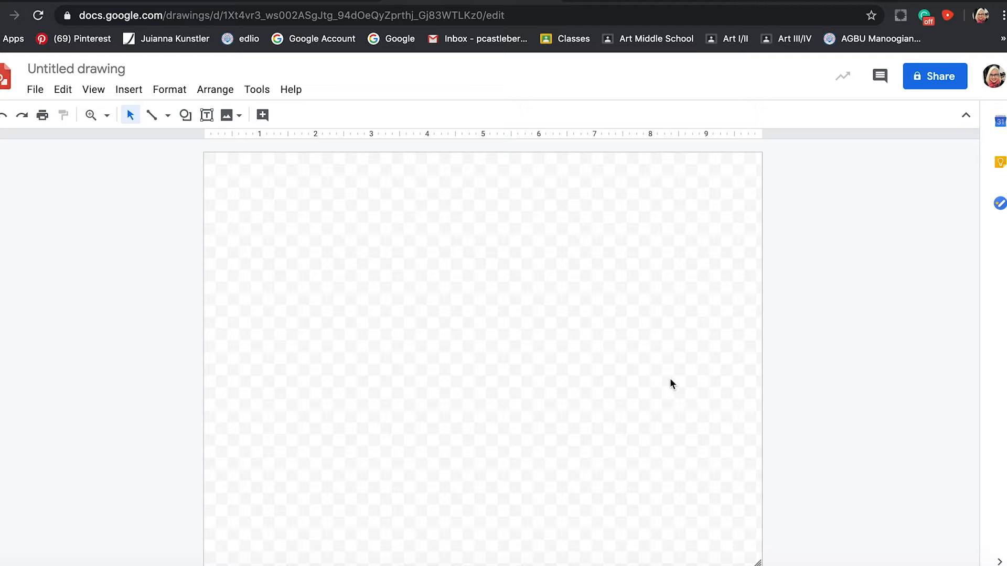
Rename the untitled drawing with the author's first name and last initial.
click(126, 70)
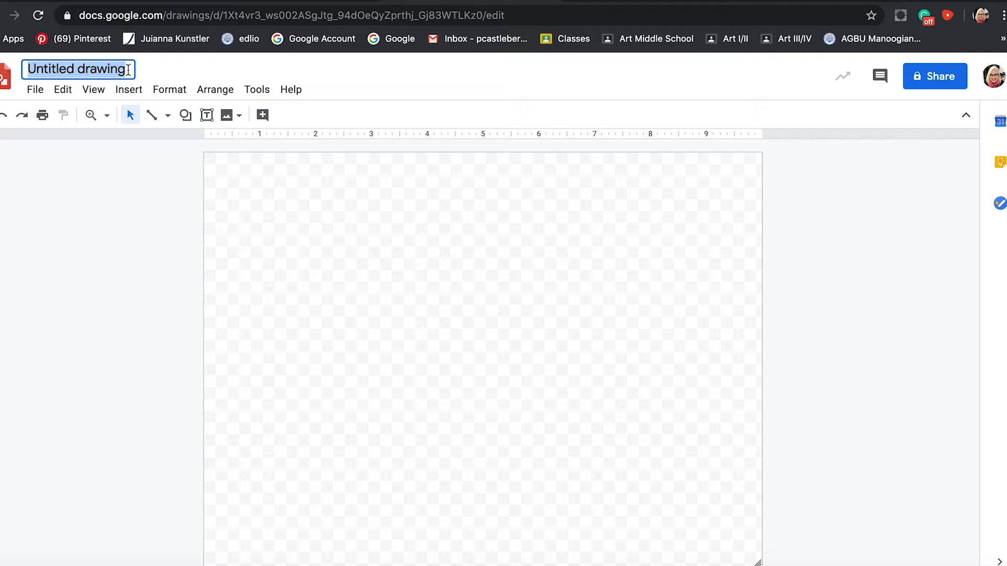
text(PaulaC)
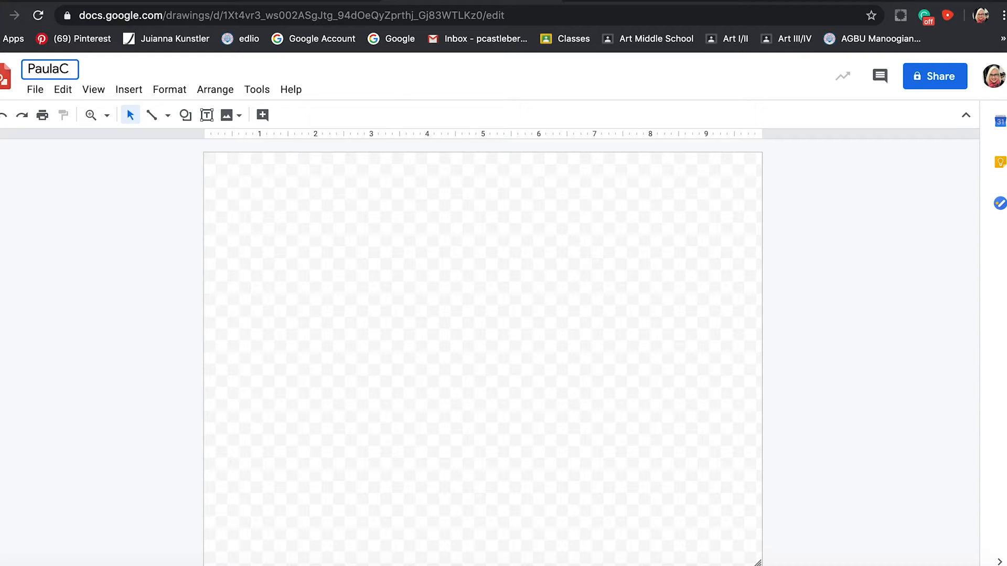
click(389, 85)
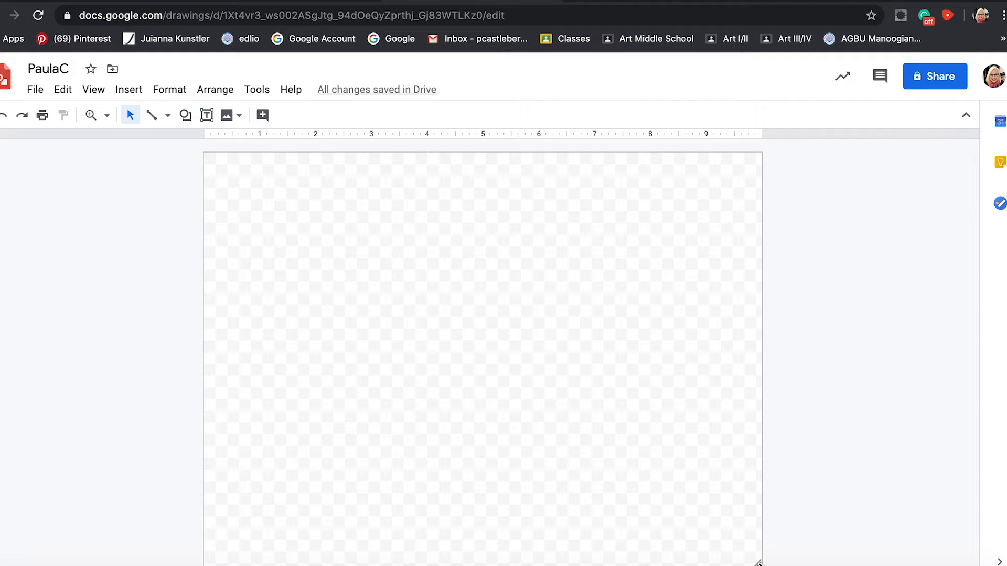
Resize the drawing canvas to a portrait page about 8.5 inches wide and 11 inches high.
drag(758, 562, 677, 560)
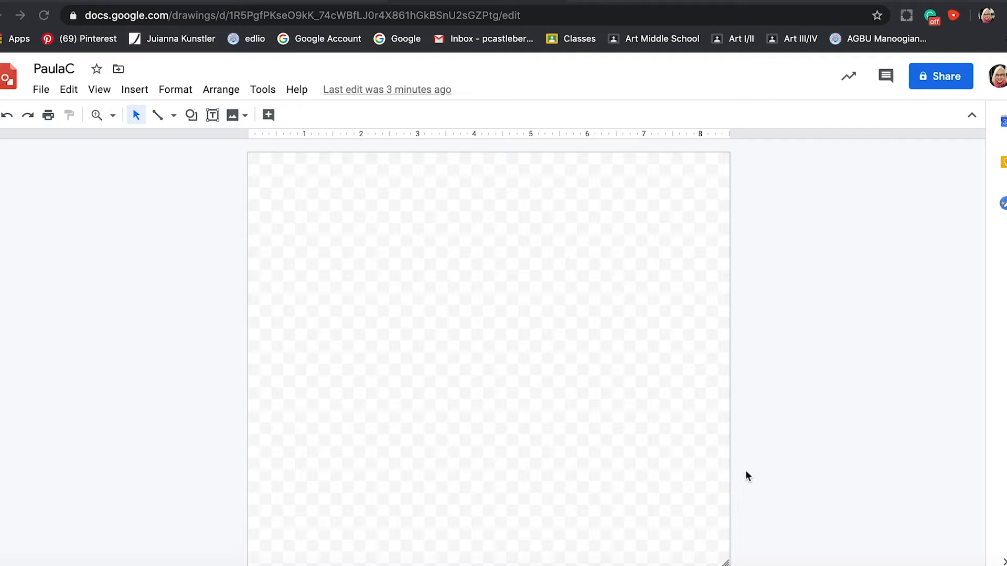
click(112, 118)
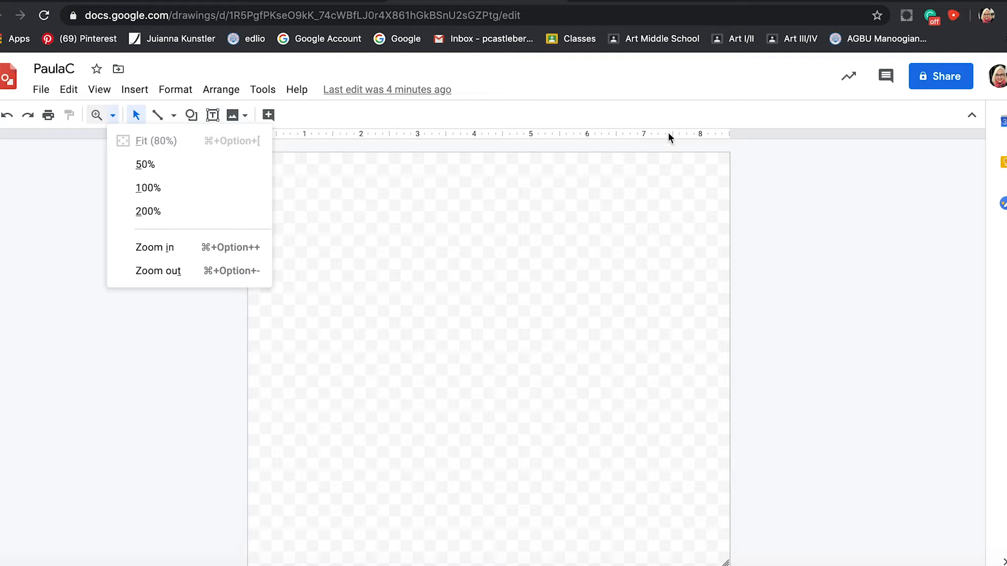
click(852, 274)
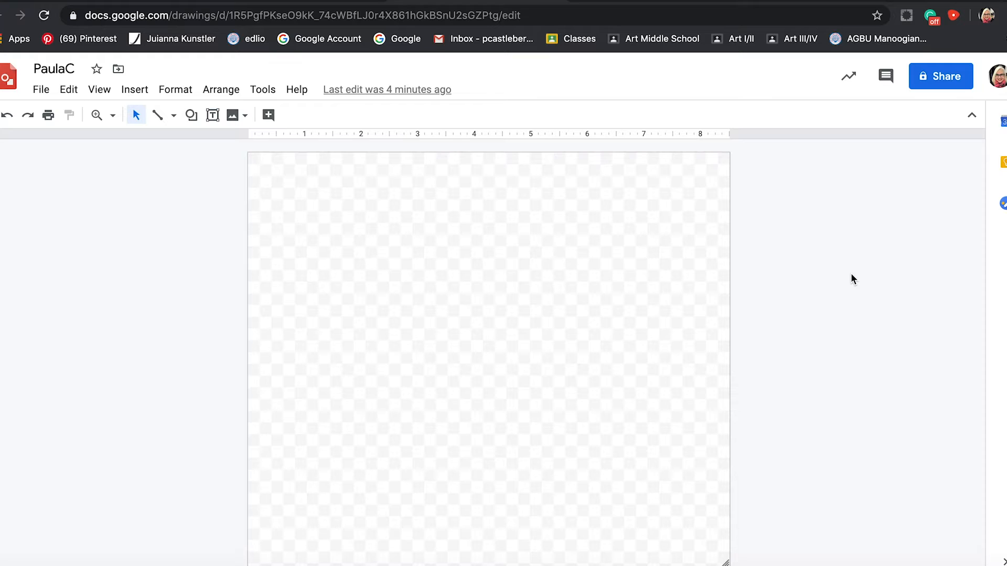
key(super+alt+minus)
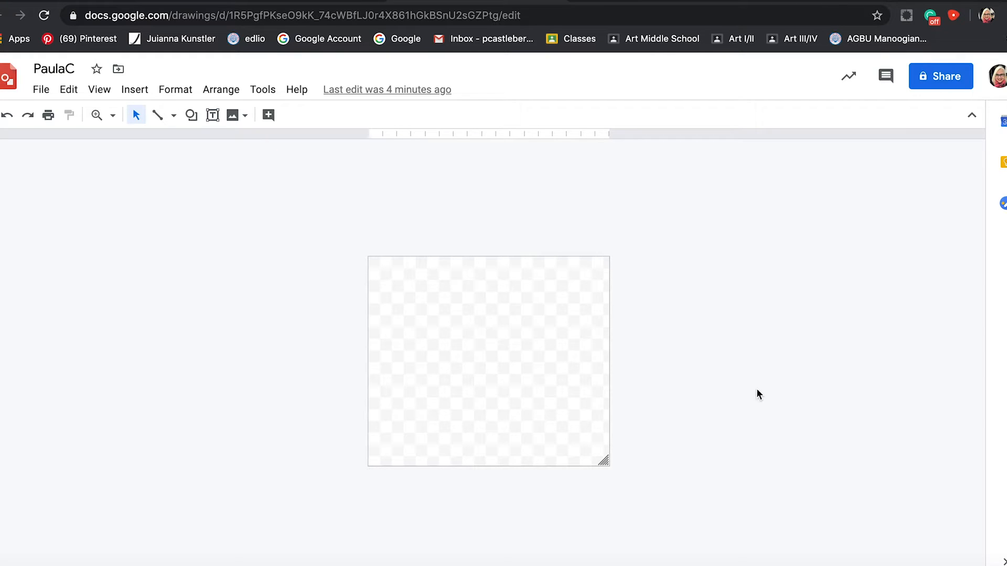
drag(604, 462, 610, 565)
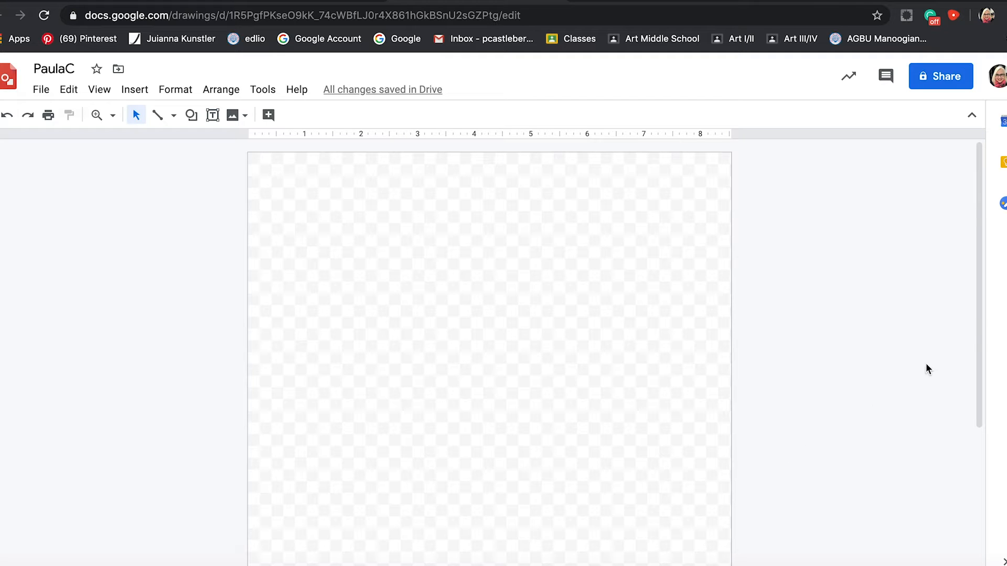
drag(979, 322, 1004, 498)
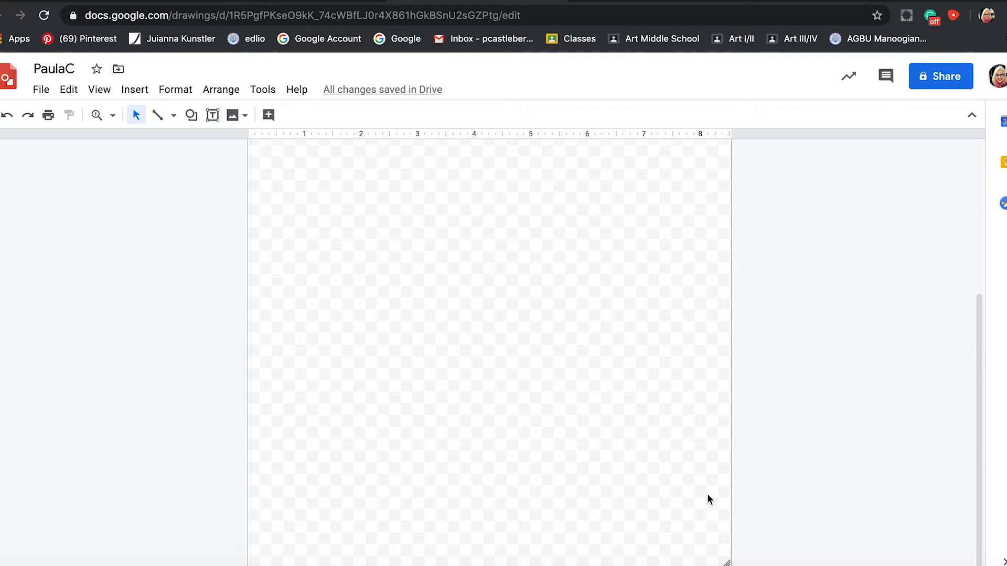
drag(726, 561, 753, 549)
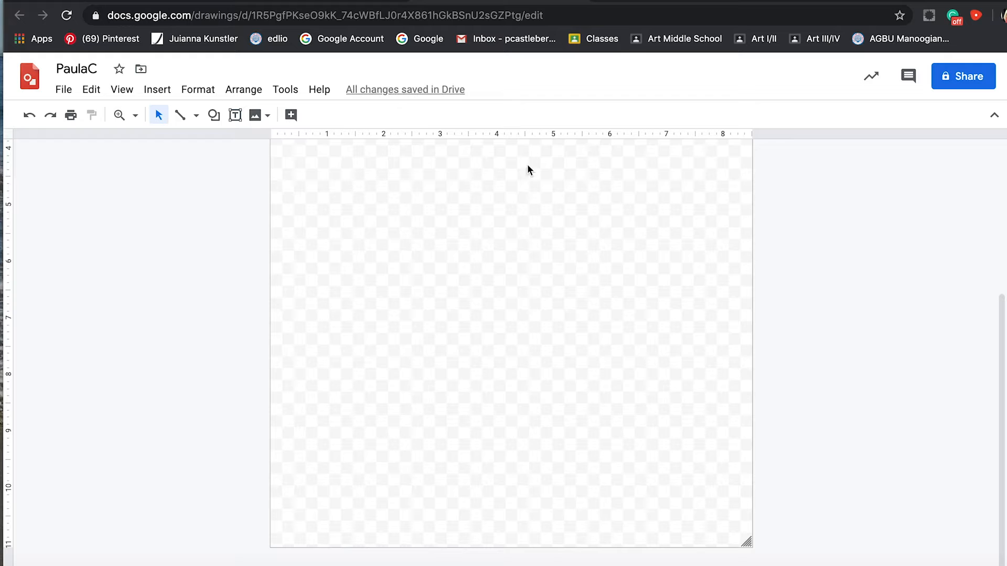
scroll(787, 290, up, 5)
scroll(808, 304, down, 4)
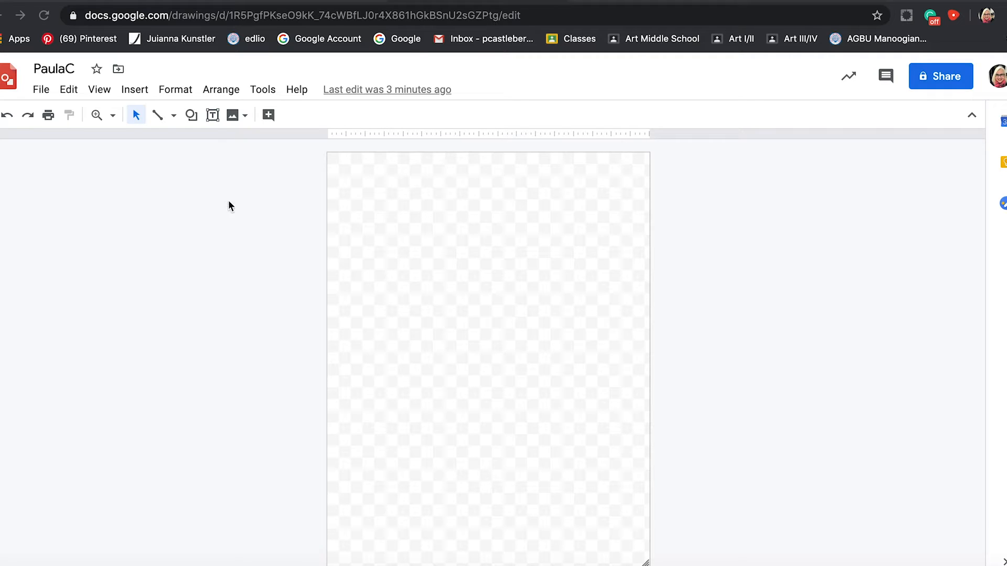
Search the web for "kim kardashian" images and insert the close-up portrait with the stud earring into the drawing.
click(245, 119)
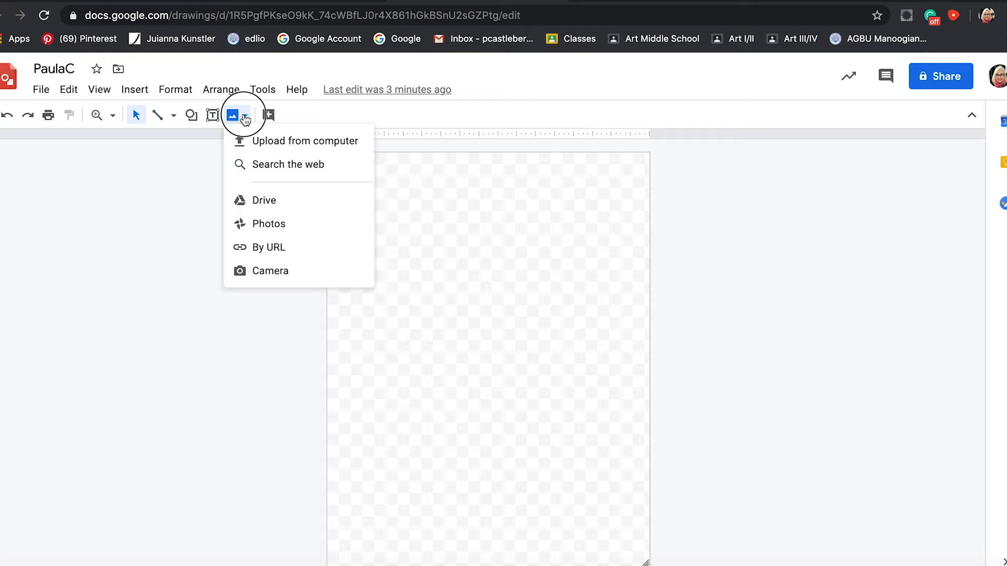
click(269, 167)
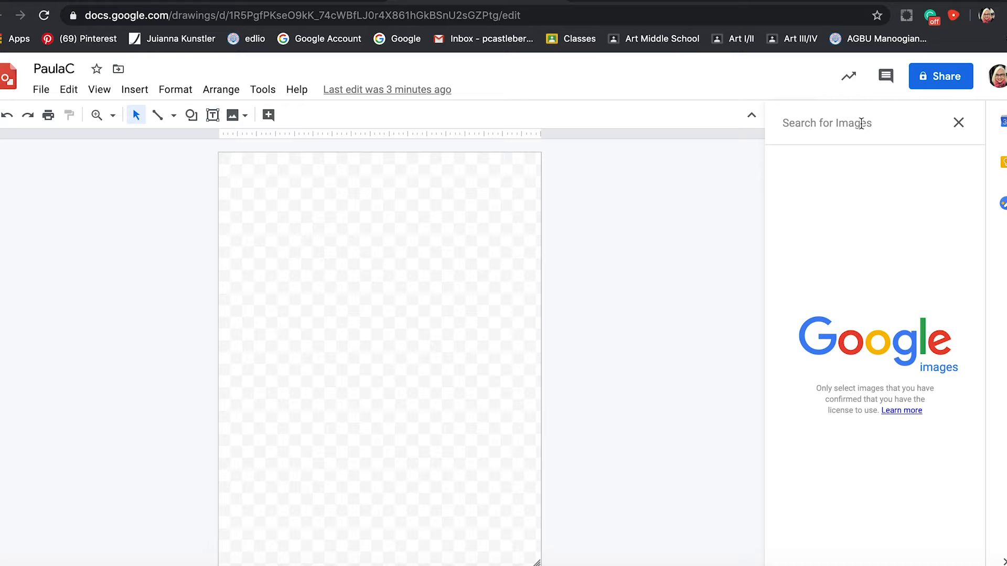
text(kim k)
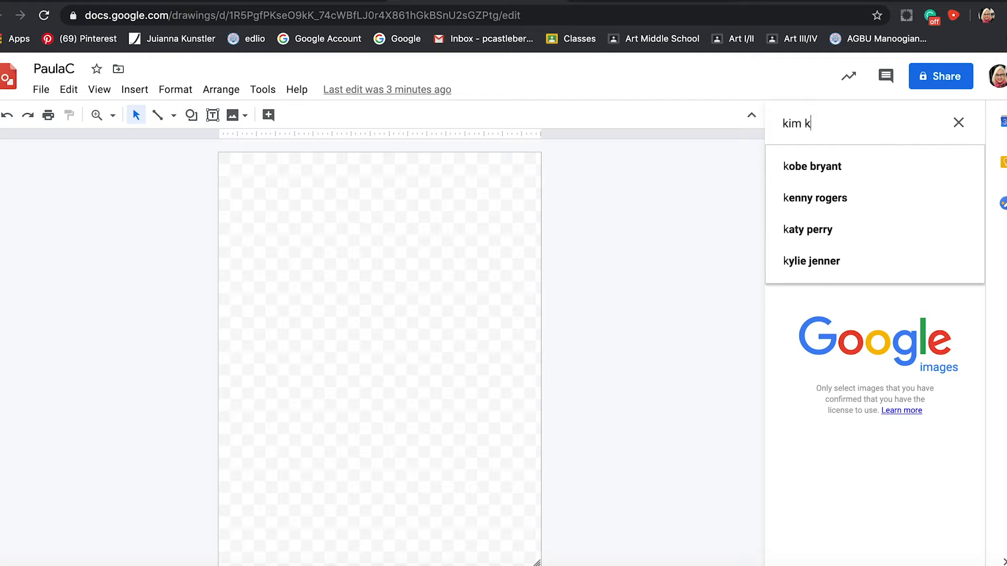
text(ardash)
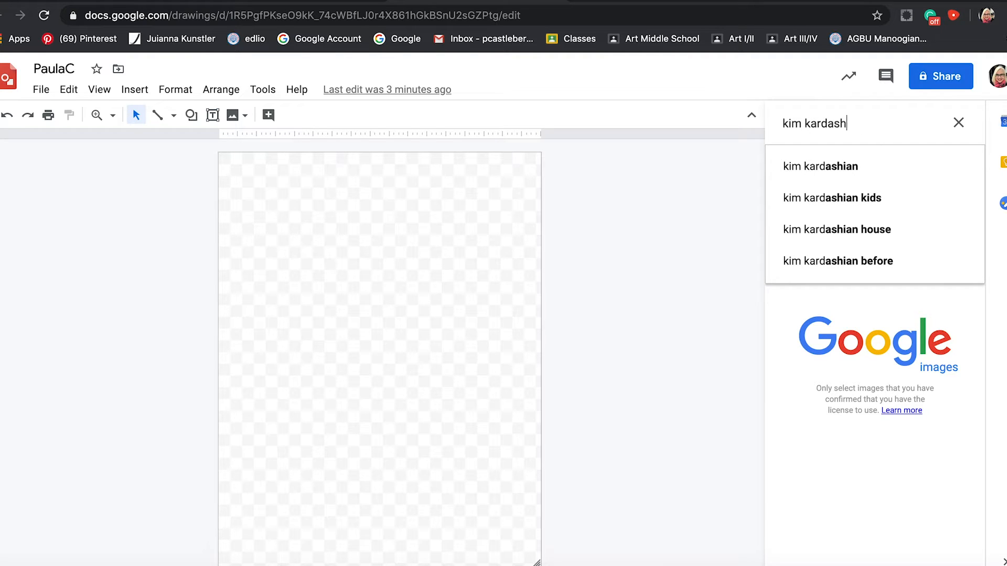
text(ian)
key(Return)
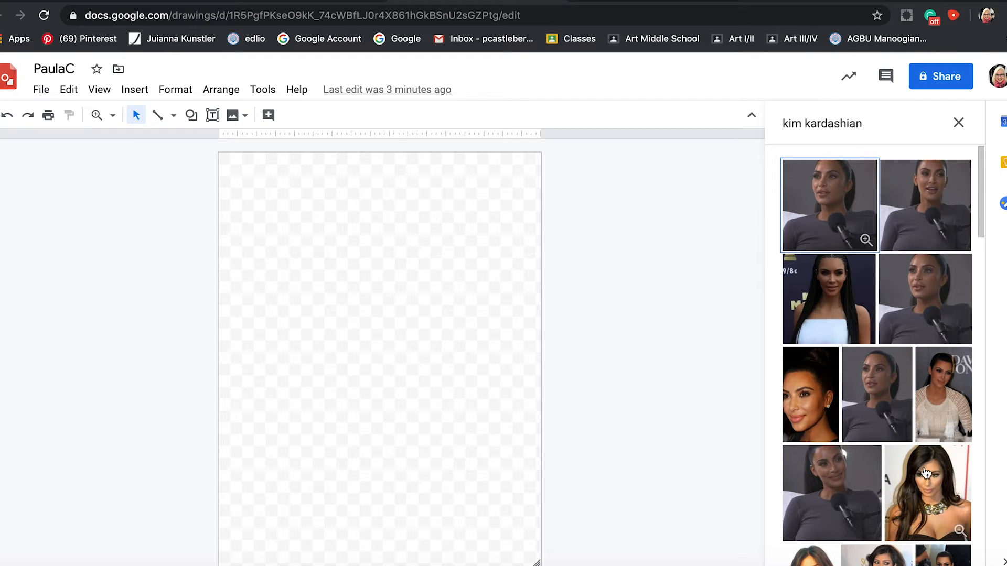
click(808, 396)
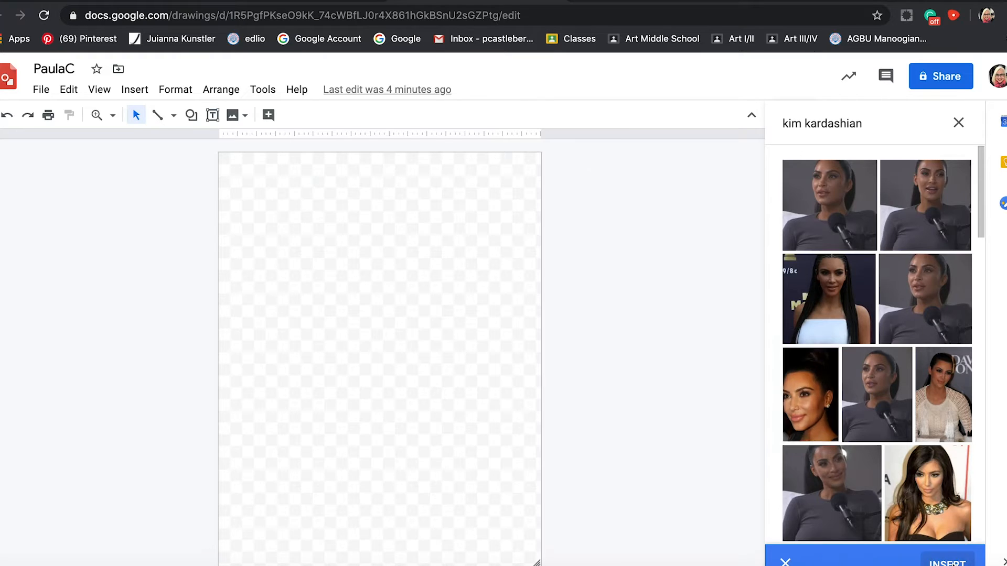
click(952, 563)
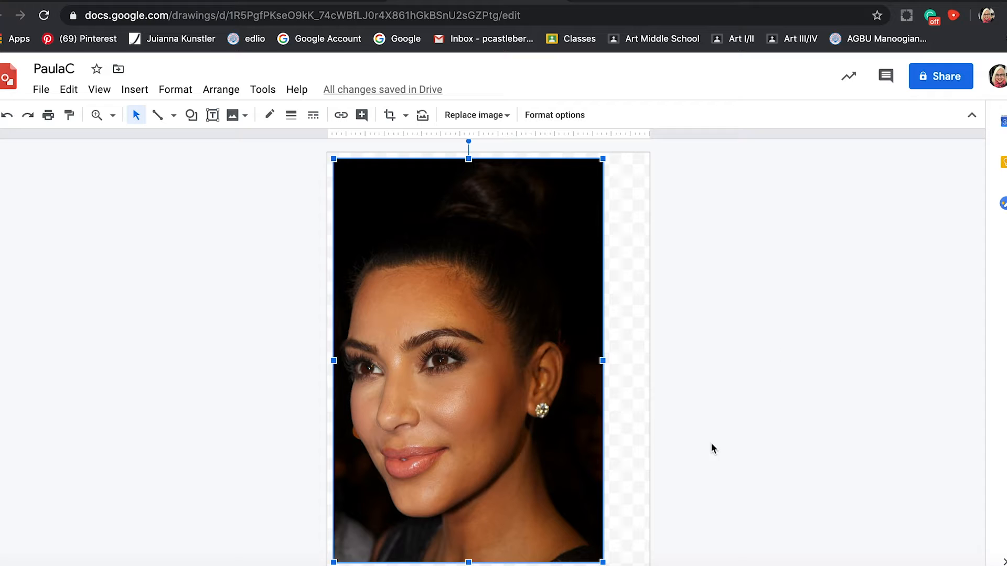
Enlarge and reposition the inserted portrait so it fills the whole canvas, and deselect it.
drag(603, 160, 646, 139)
drag(520, 287, 519, 295)
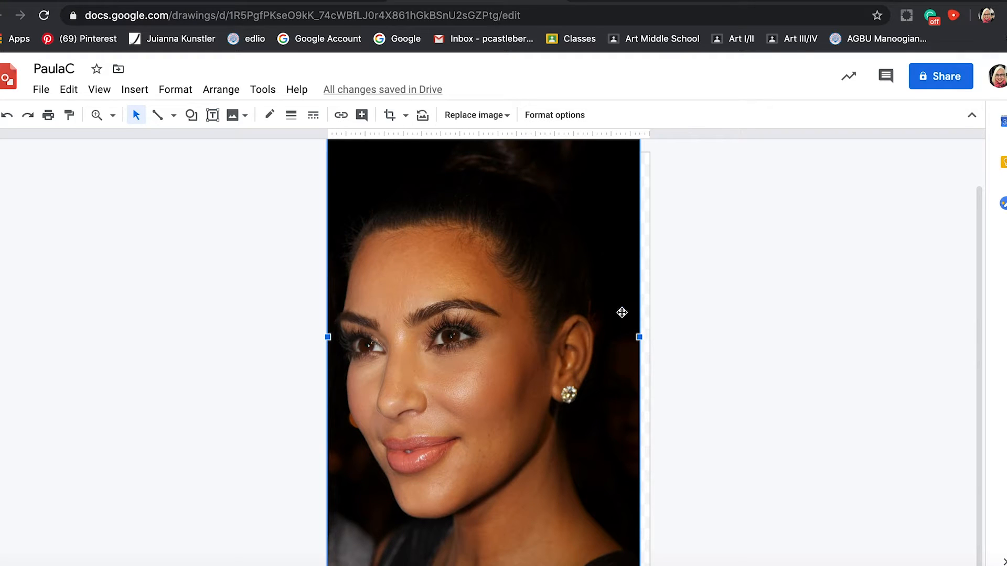
drag(639, 337, 649, 356)
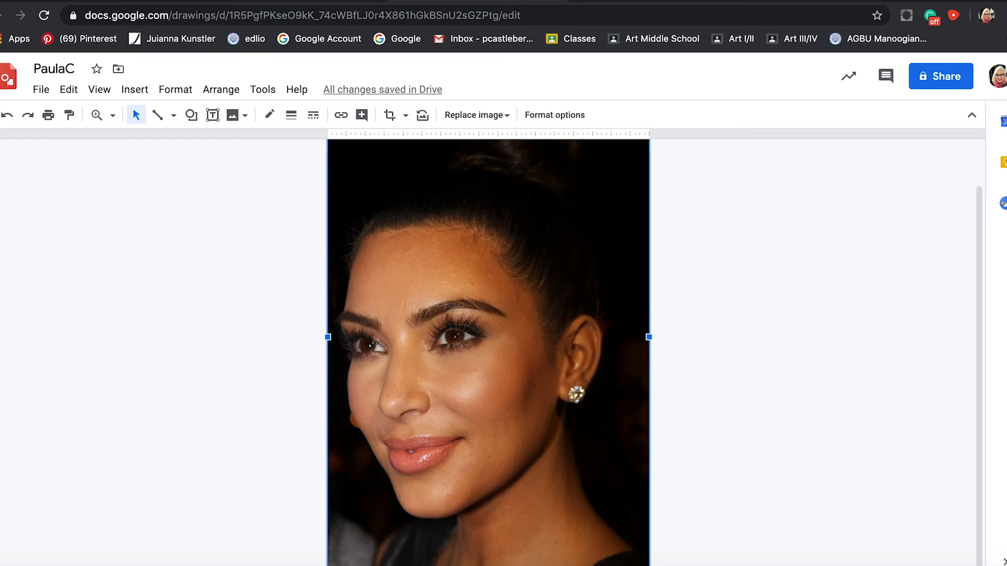
mouse_move(640, 557)
mouse_down()
mouse_move(577, 499)
mouse_move(679, 562)
mouse_move(603, 508)
mouse_move(651, 554)
mouse_up()
click(808, 247)
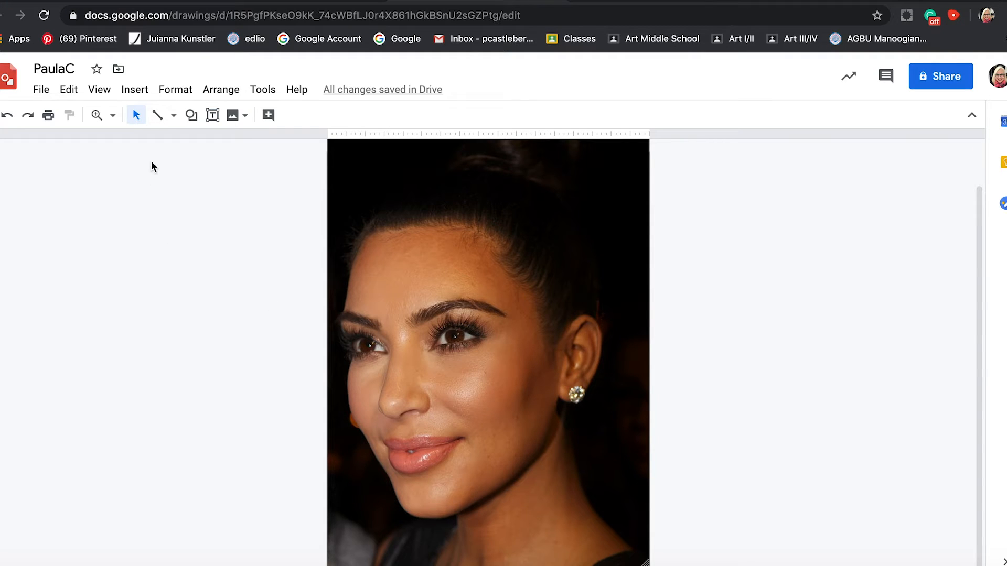
Try tracing the hairline from the forehead's outer edge to the ear with the Polyline tool, and undo the trace.
click(173, 116)
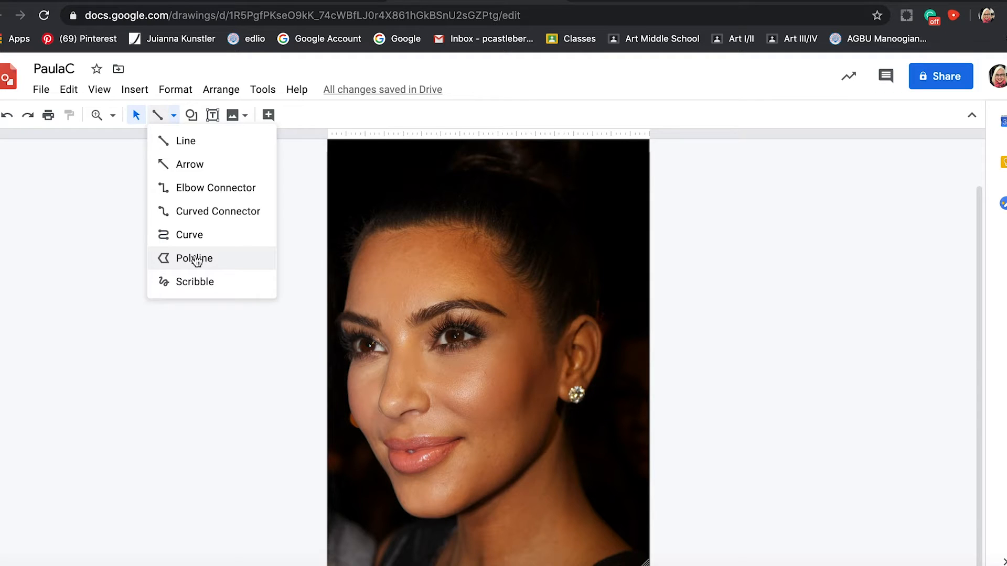
click(195, 259)
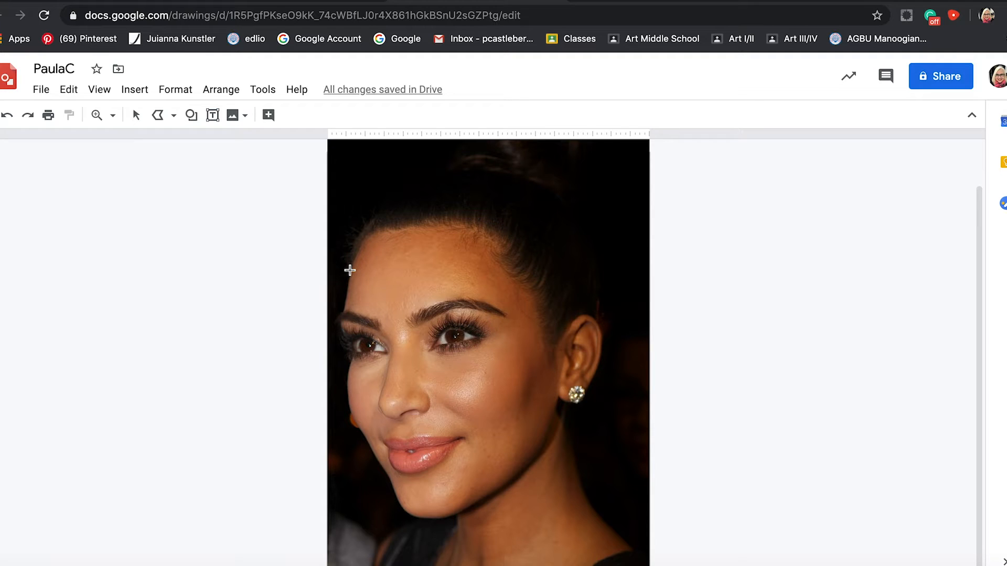
click(349, 270)
click(360, 240)
click(372, 231)
click(429, 224)
click(457, 228)
click(495, 245)
click(510, 263)
click(523, 273)
click(531, 290)
click(541, 309)
click(554, 334)
double_click(557, 348)
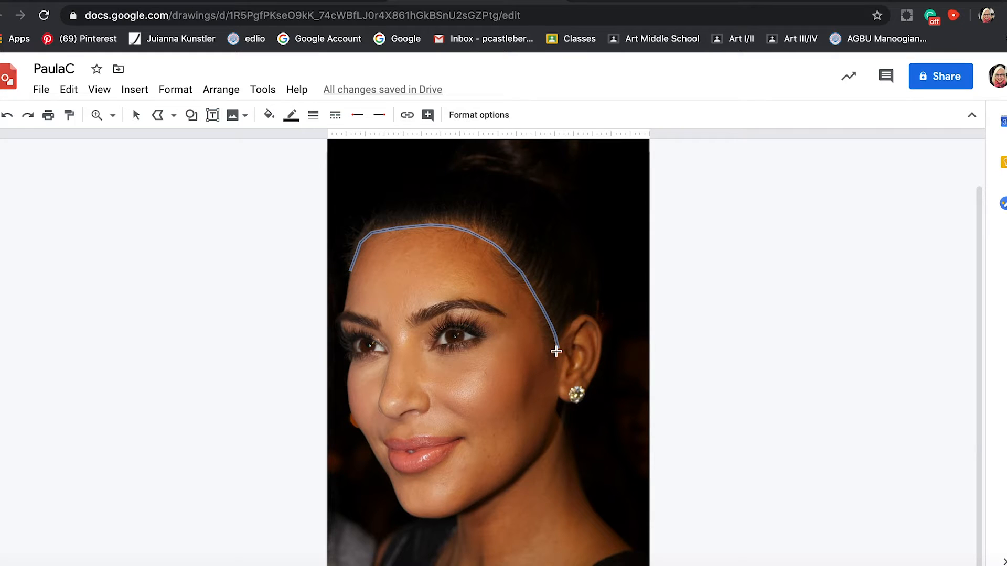
key(super+z)
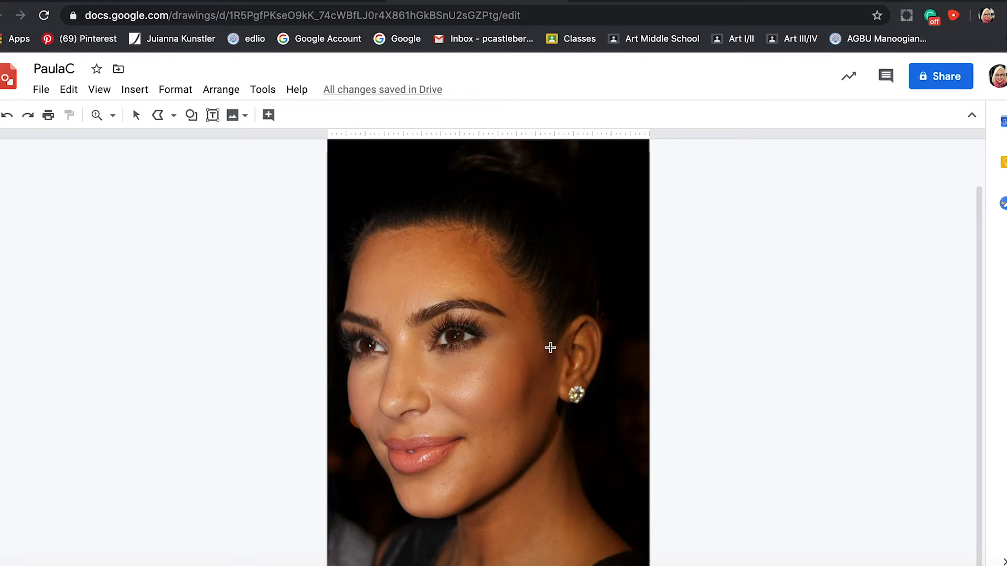
Start a polyline at the forehead's far edge and trace the hairline across the top of the forehead toward the temple.
key(alt+super+plus)
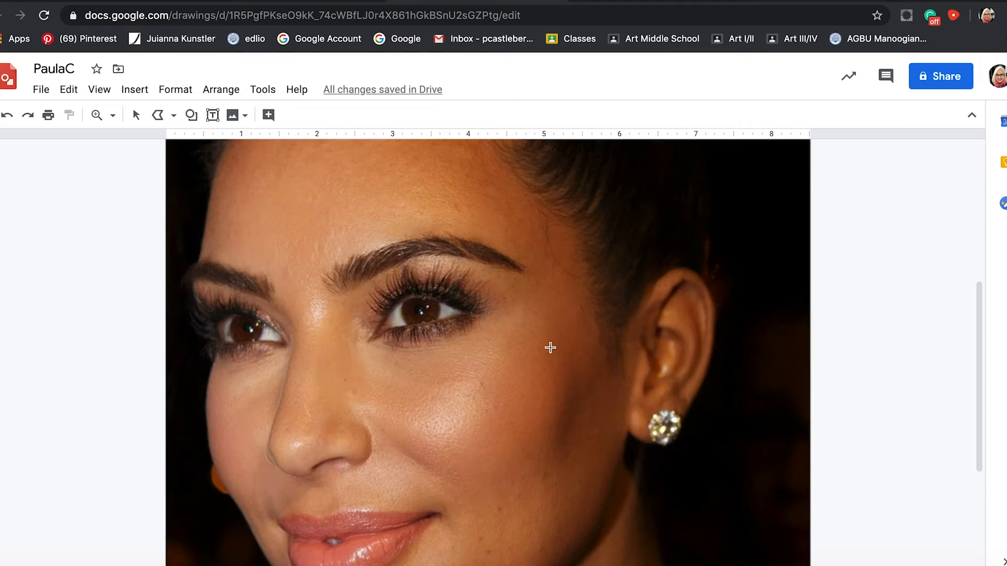
key(alt+super+plus)
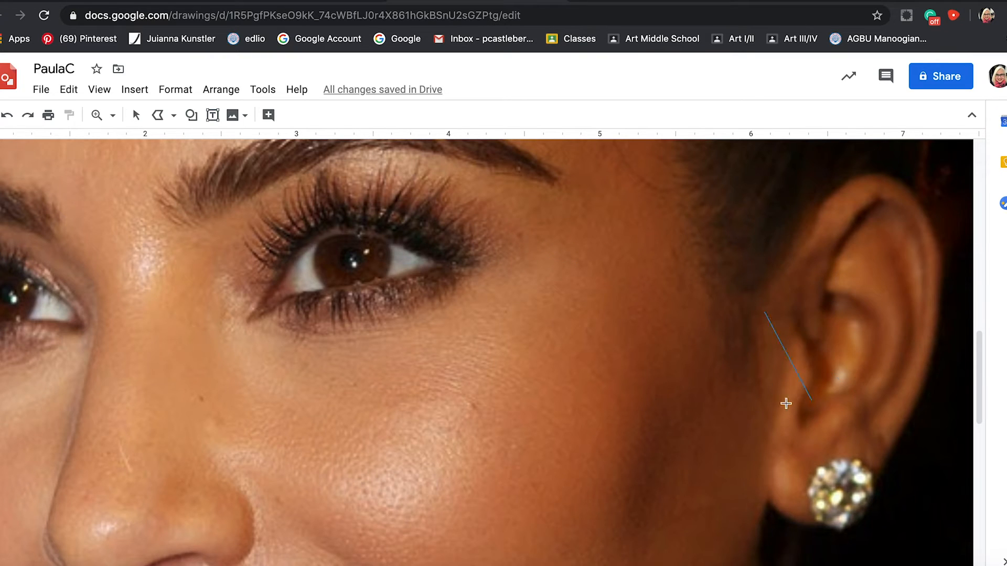
key(Escape)
mouse_move(977, 364)
mouse_down()
mouse_move(974, 180)
mouse_move(979, 367)
mouse_up()
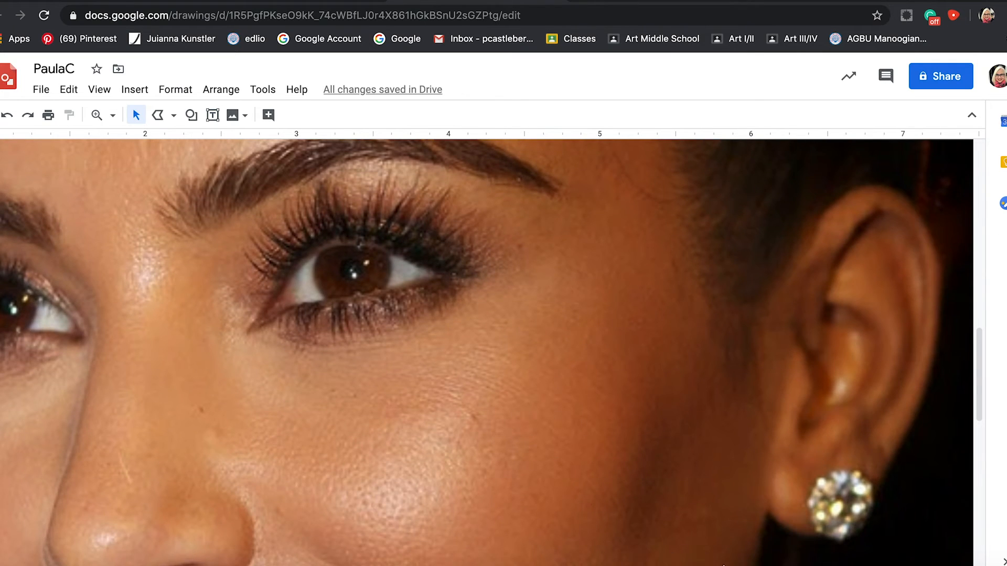
scroll(698, 556, left, 5)
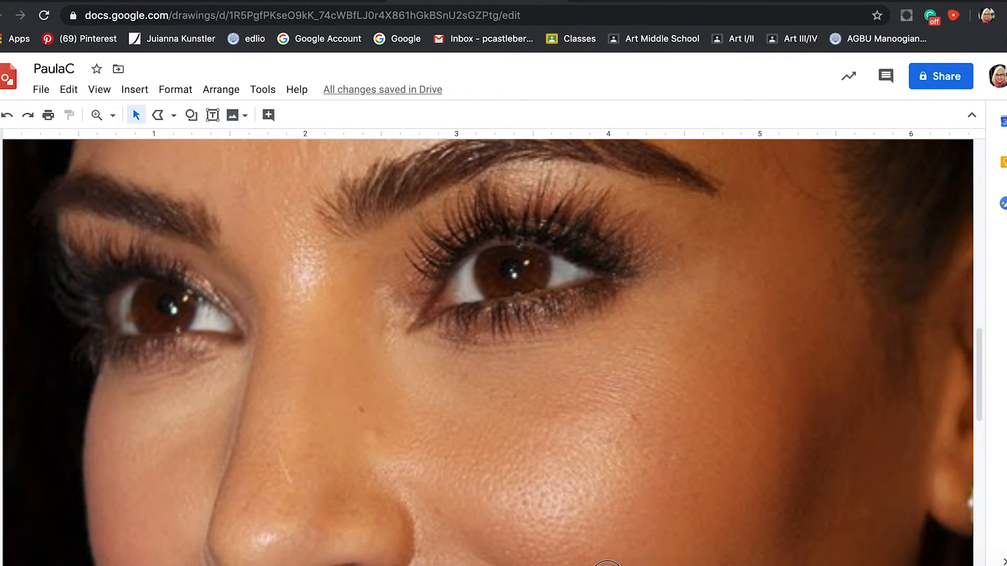
mouse_move(979, 365)
mouse_down()
mouse_move(982, 275)
mouse_move(986, 286)
mouse_up()
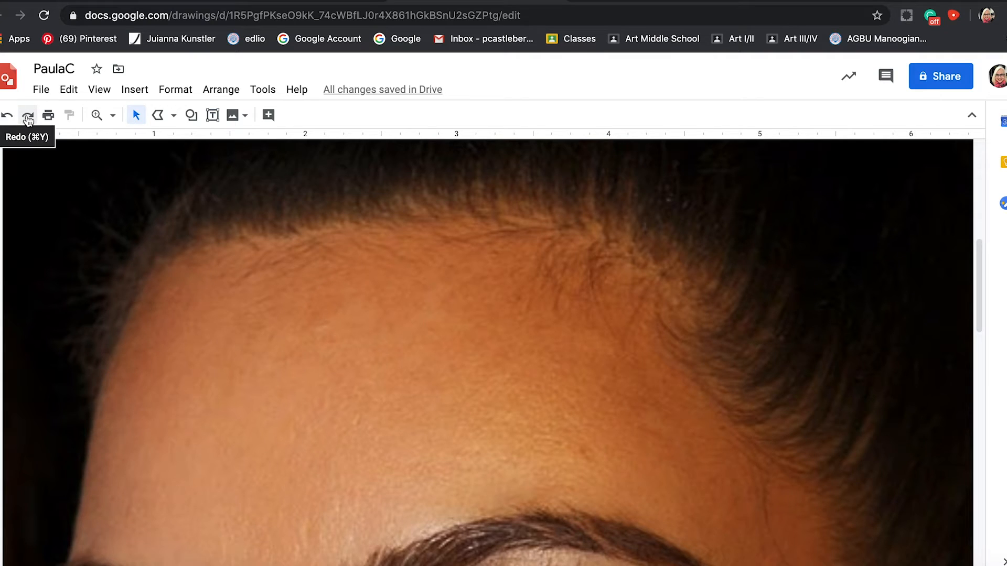
click(164, 117)
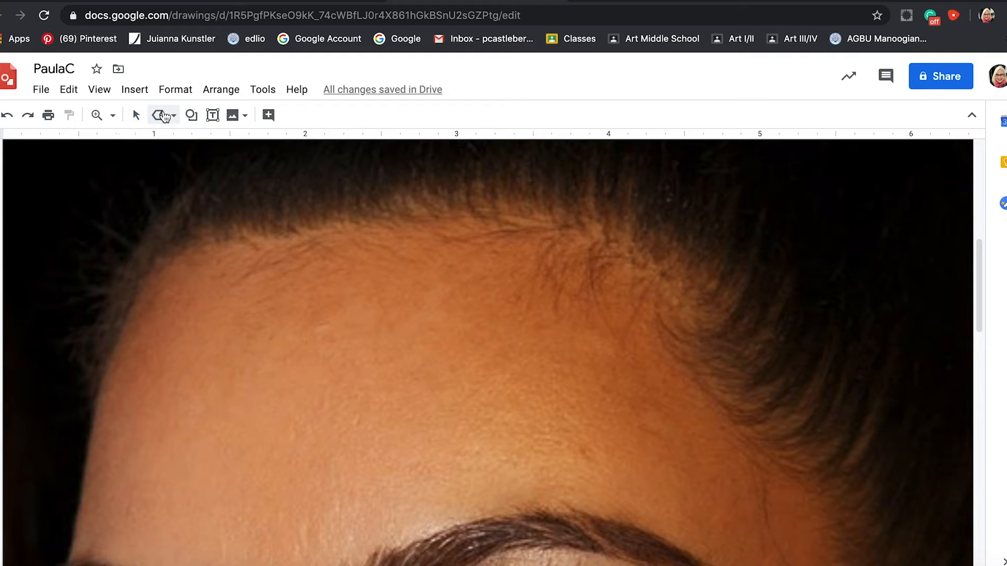
click(159, 116)
click(172, 120)
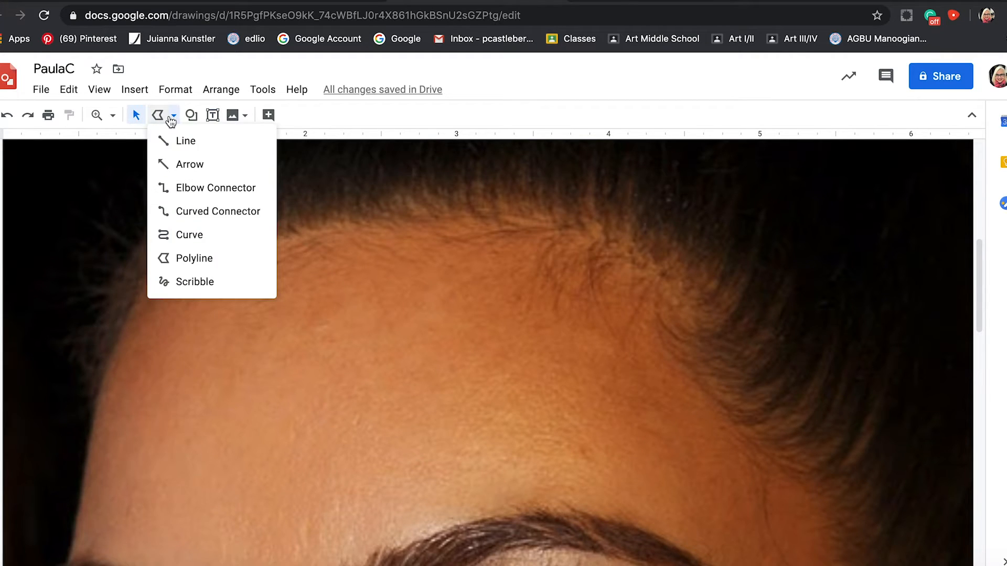
click(171, 257)
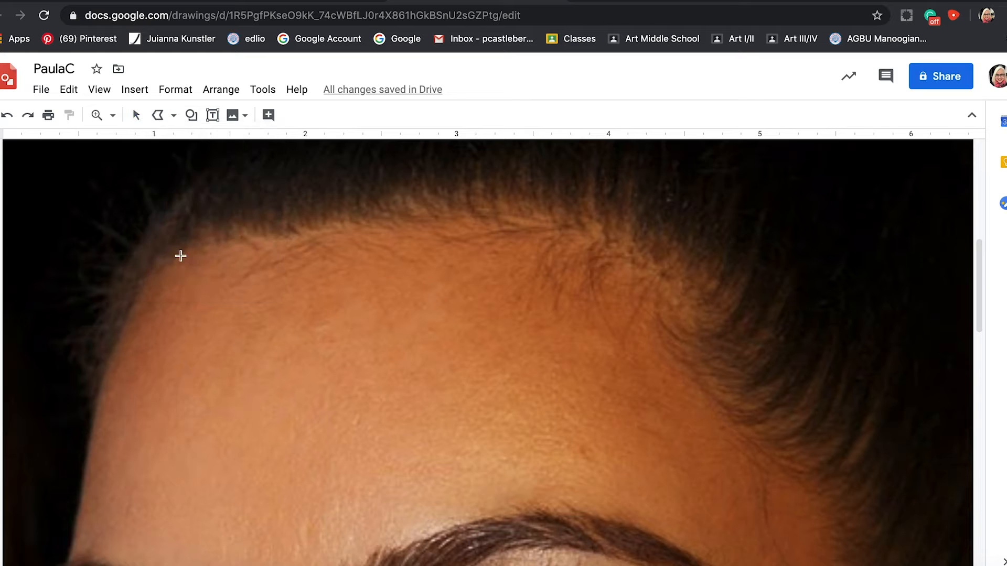
click(142, 284)
click(175, 240)
click(283, 199)
click(397, 182)
click(508, 184)
click(572, 204)
click(668, 253)
click(763, 328)
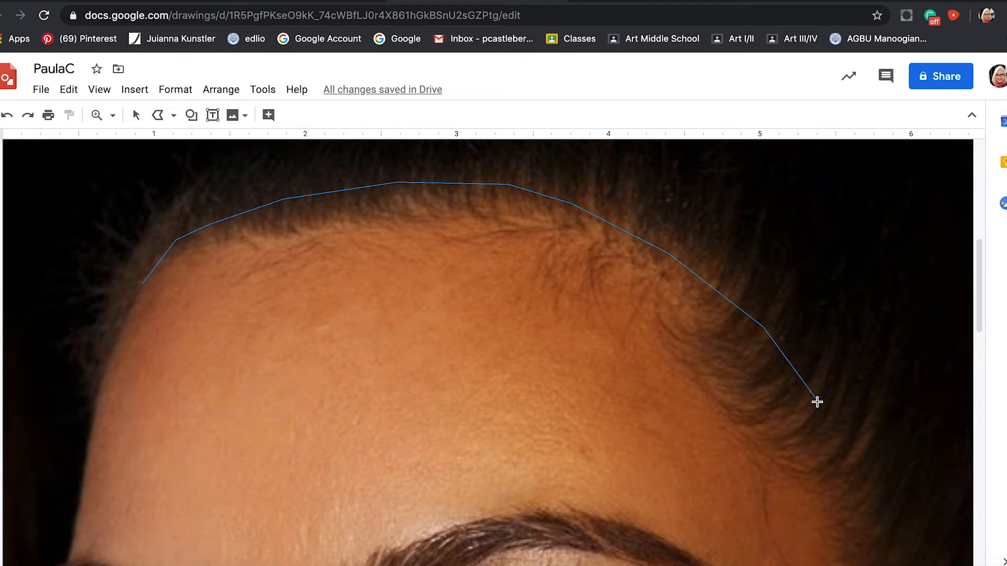
Continue the polyline along the hairline down the temple to the point in front of the ear.
click(818, 402)
click(854, 477)
scroll(889, 547, down, 5)
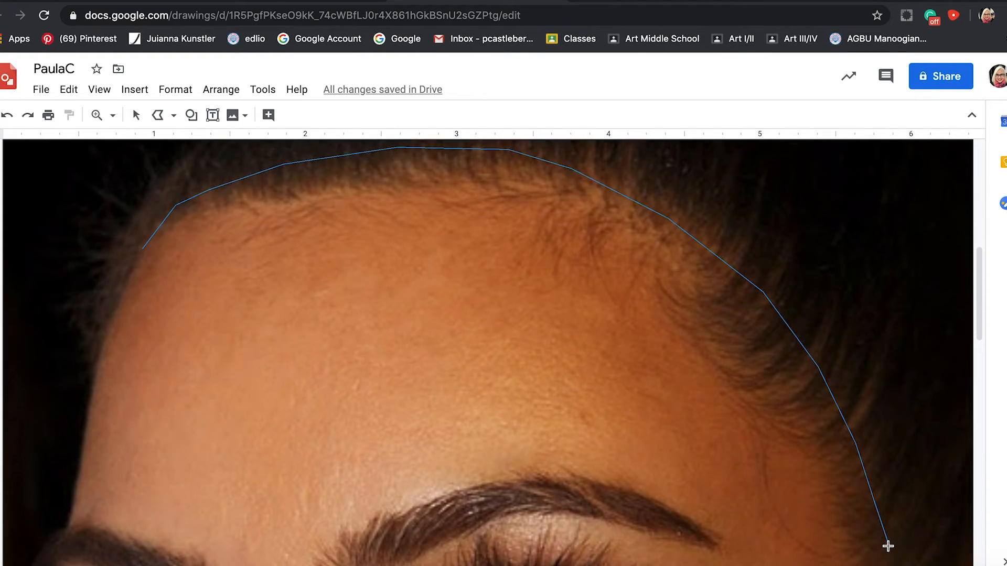
scroll(889, 470, down, 4)
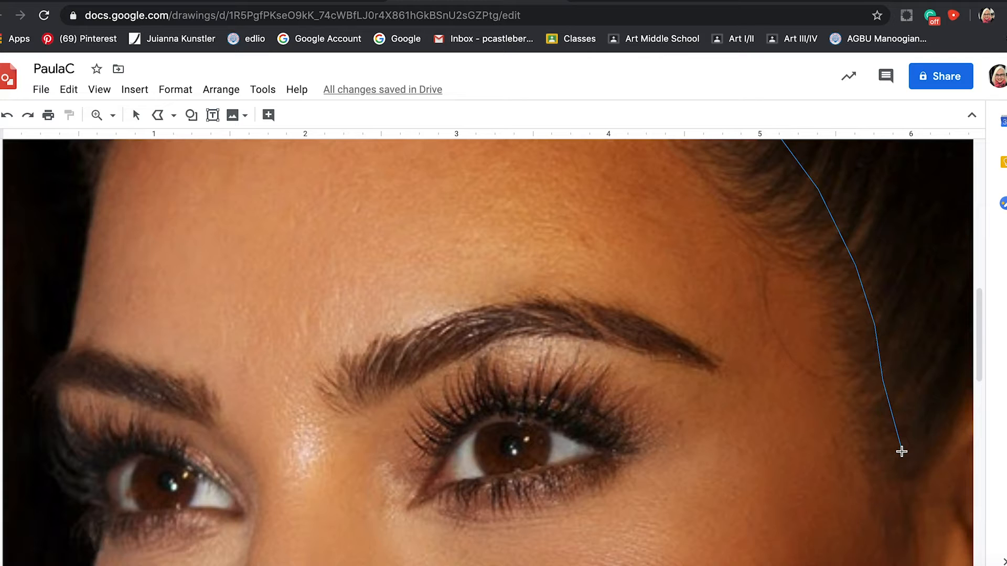
click(901, 451)
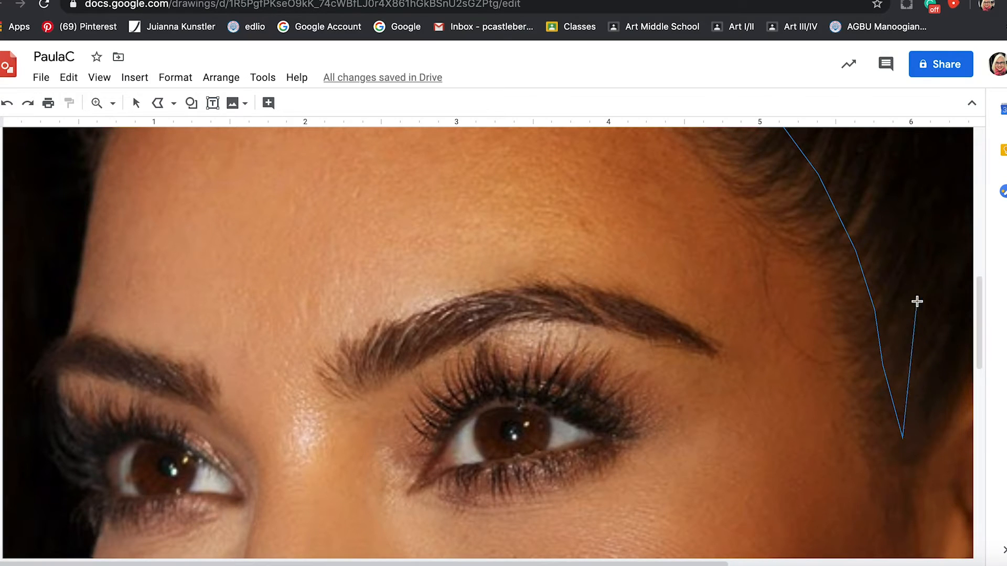
Extend the polyline over the top of the ear and down its outer edge to the stud earring.
drag(979, 328, 979, 356)
mouse_move(671, 564)
mouse_down()
mouse_move(789, 562)
mouse_move(906, 540)
mouse_up()
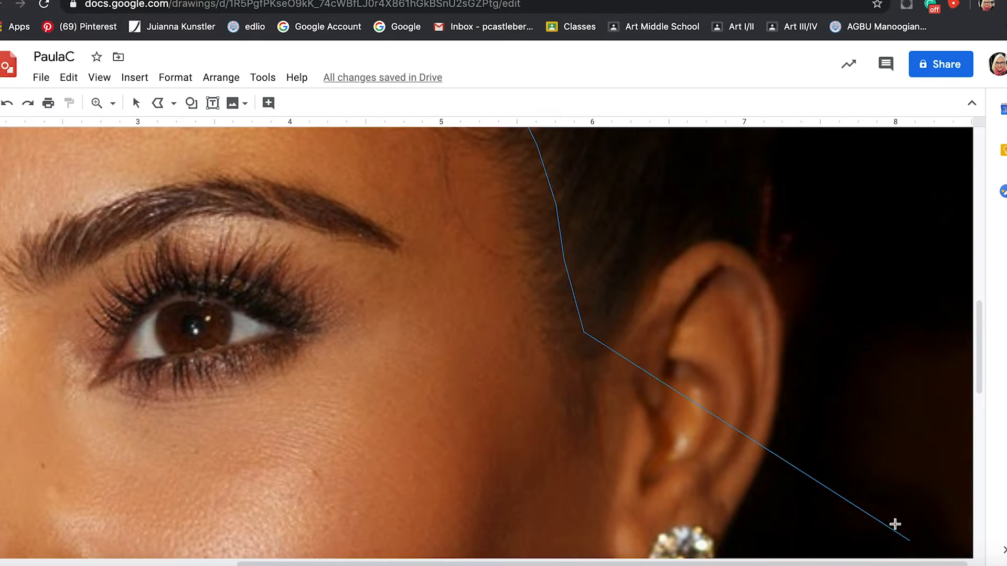
click(624, 297)
click(650, 267)
click(677, 245)
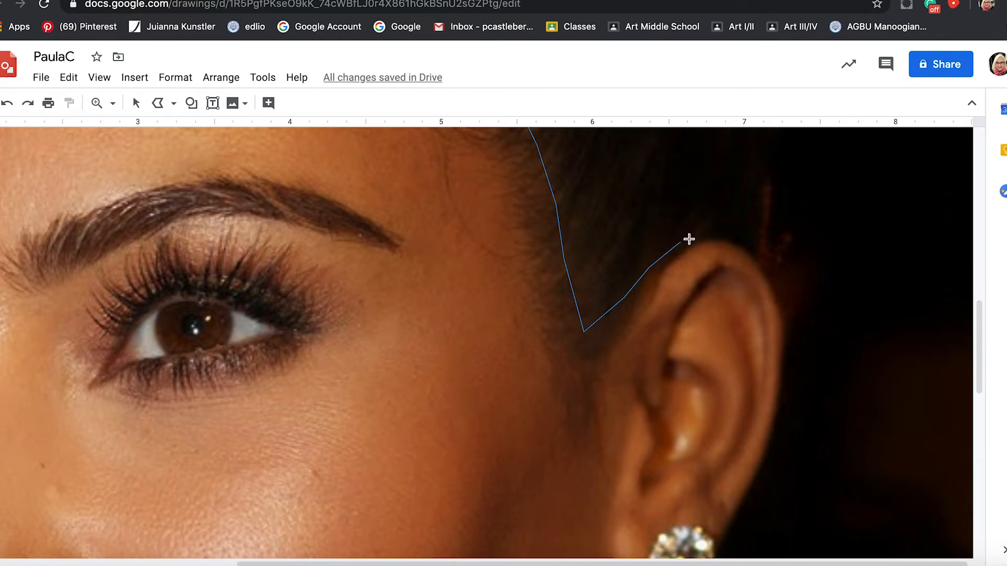
click(714, 238)
click(758, 256)
click(779, 303)
click(782, 370)
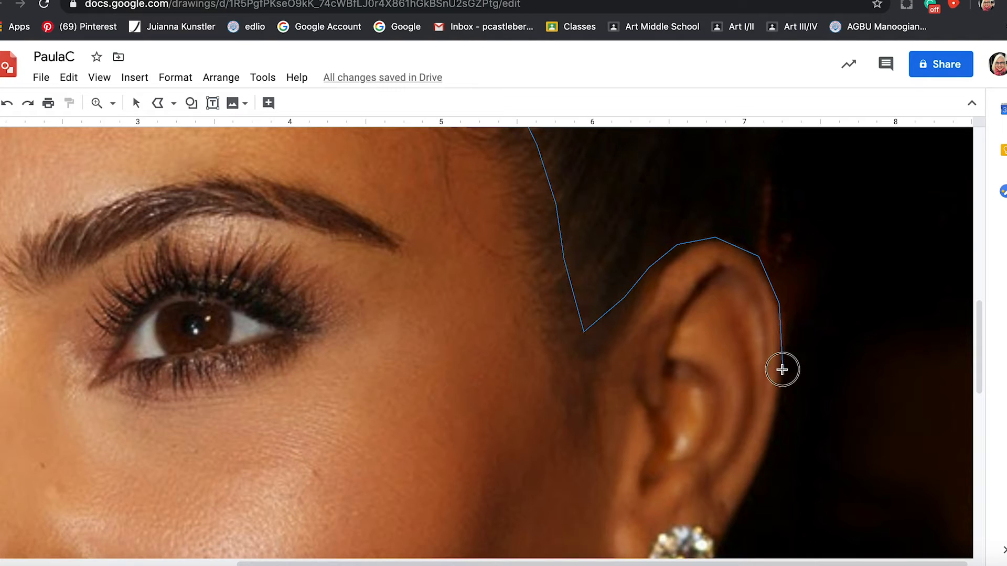
click(770, 439)
click(745, 498)
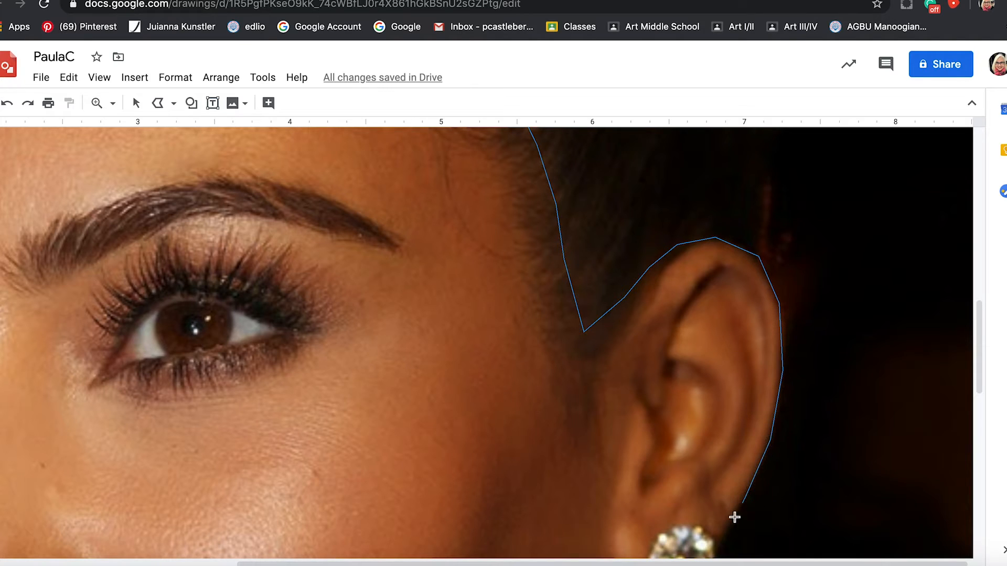
click(710, 552)
Carry the polyline around the stud earring and under the earlobe to where the lobe meets the jaw.
scroll(710, 551, down, 2)
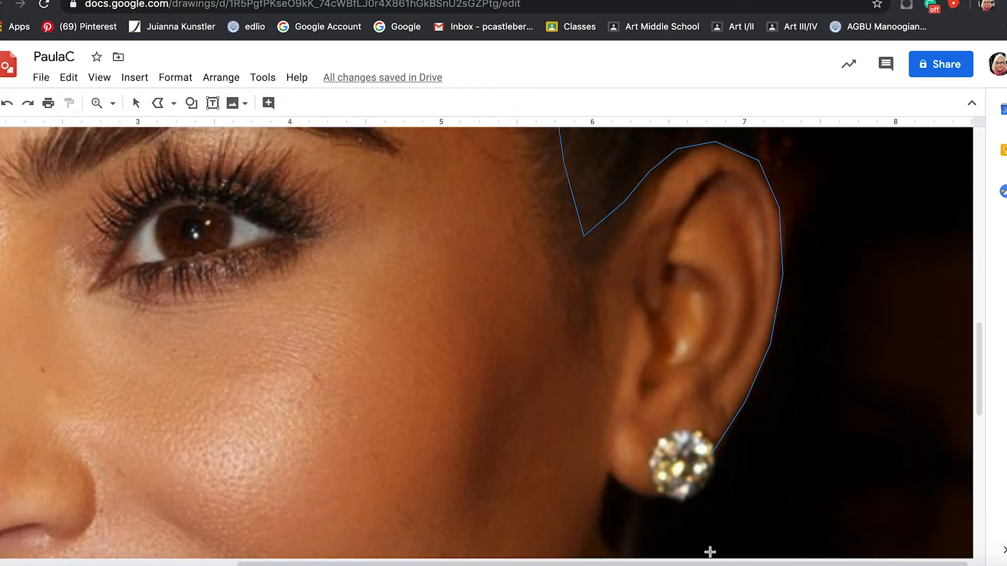
click(691, 492)
click(655, 496)
click(634, 494)
click(610, 474)
Trace the jawline with the polyline from the earlobe down toward the chin.
scroll(611, 474, down, 5)
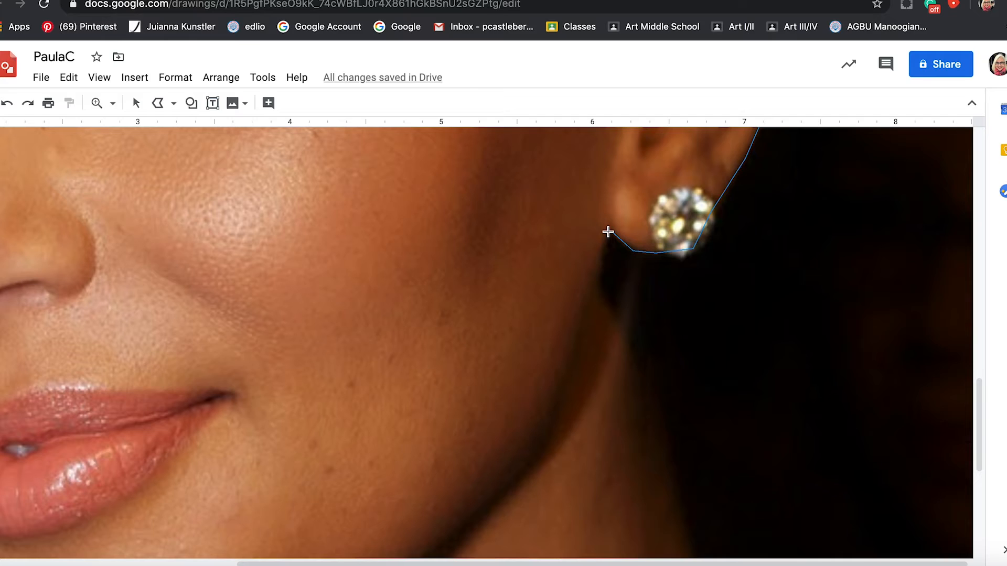
click(586, 317)
click(561, 402)
click(529, 449)
click(457, 535)
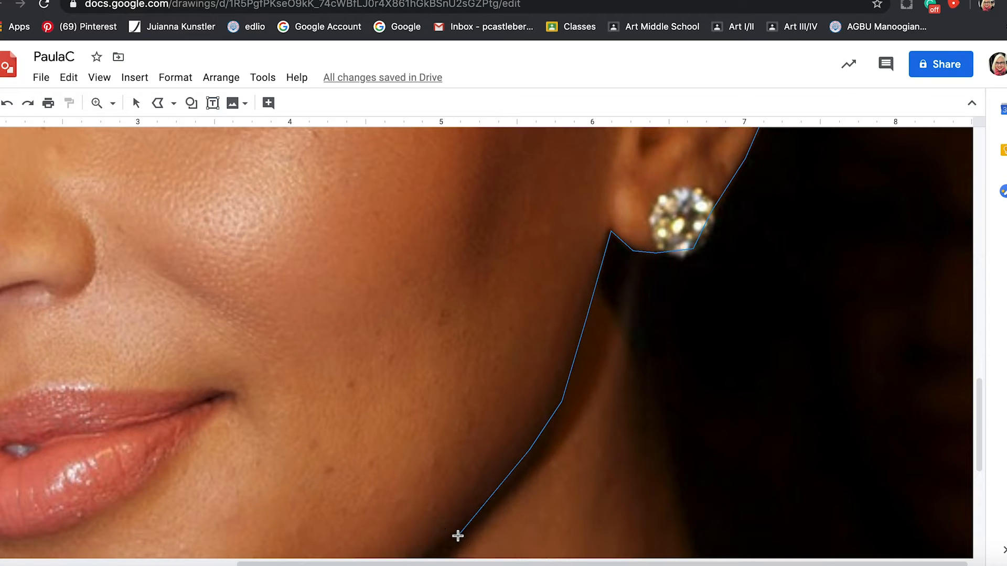
click(423, 557)
Continue the polyline along the lower jaw and around the underside of the chin.
drag(982, 406, 982, 445)
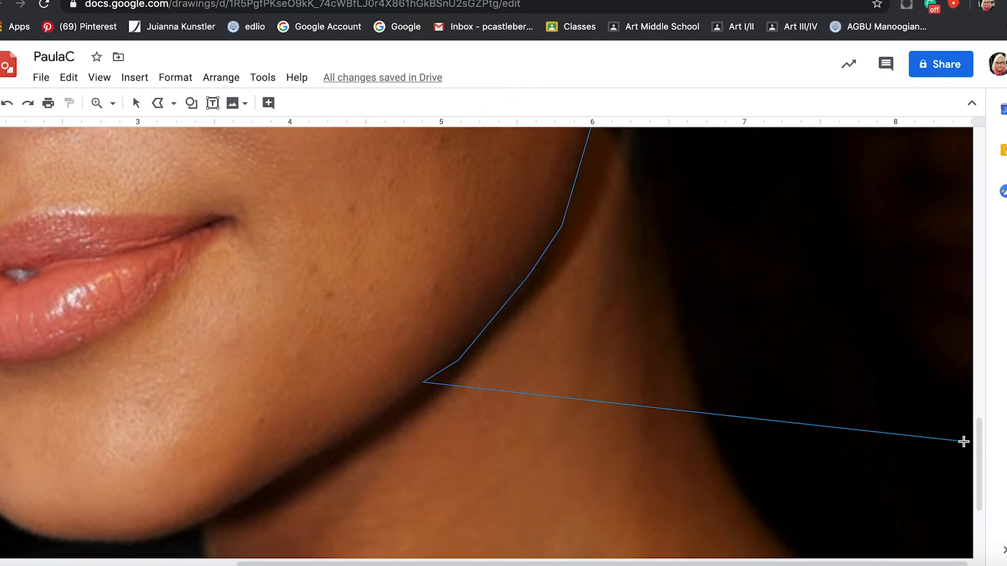
key(super+alt+minus)
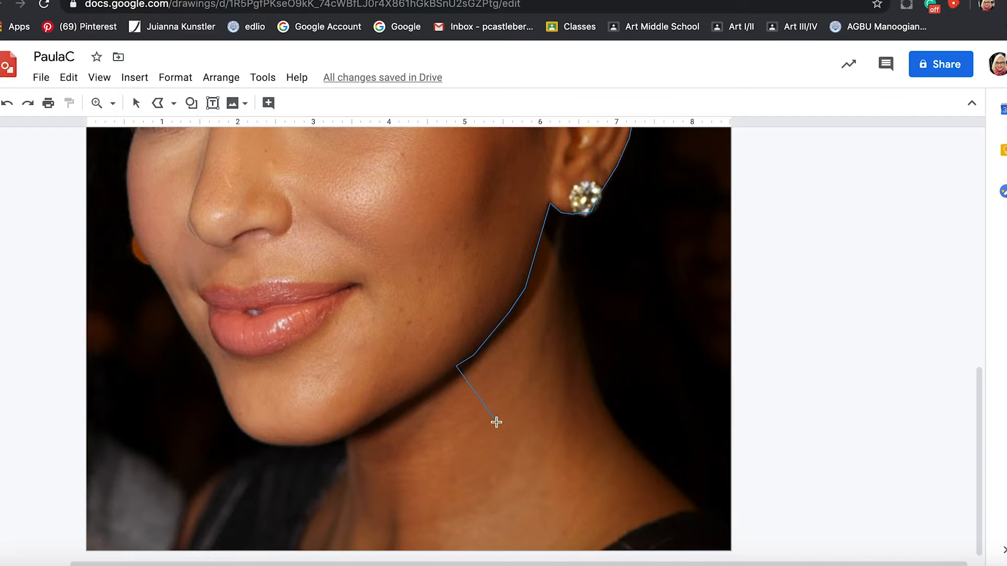
click(370, 423)
click(346, 433)
click(322, 442)
click(256, 441)
Trace the far side of the face with the polyline from the chin past the mouth and up the cheek.
click(214, 376)
click(205, 353)
click(192, 338)
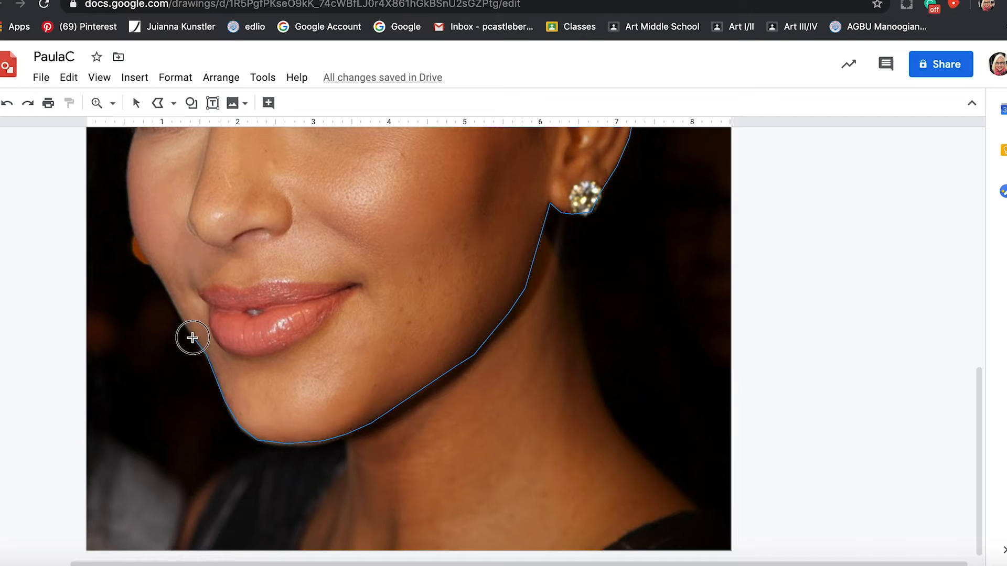
click(177, 314)
click(136, 239)
click(134, 134)
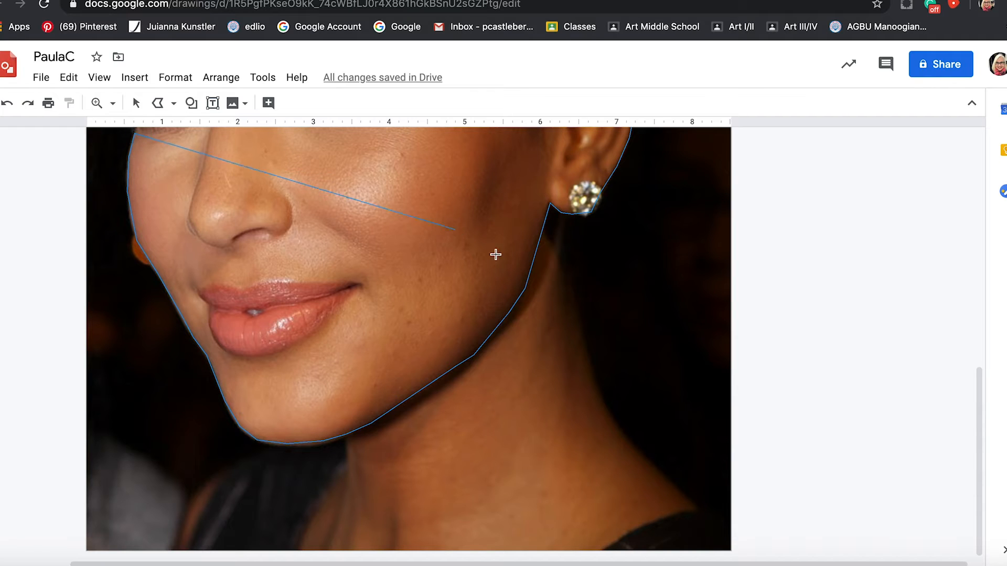
Trace past the far eye and eyebrow and up the forehead's edge, closing the face outline at its starting point.
scroll(545, 315, up, 5)
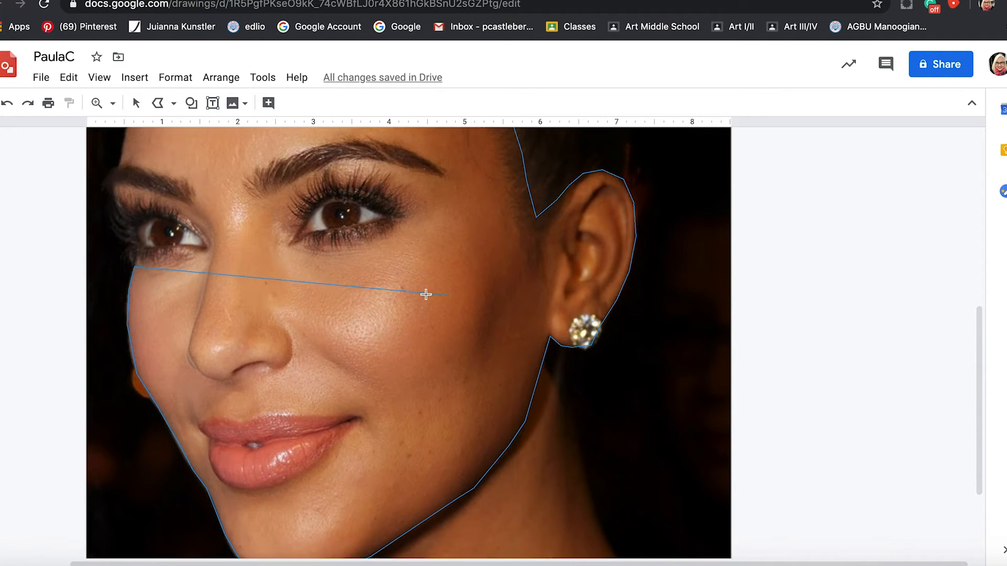
scroll(346, 273, up, 1)
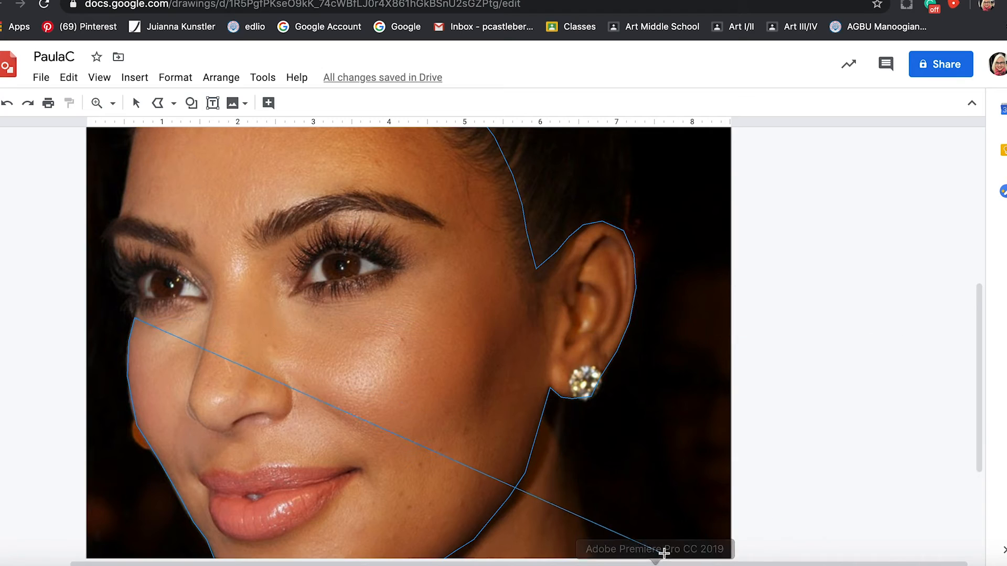
click(137, 297)
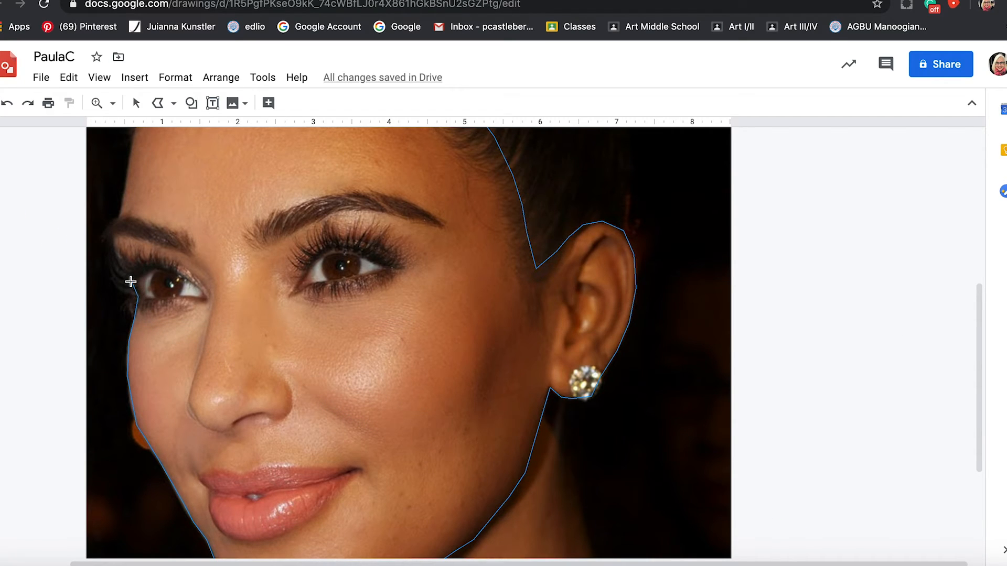
click(115, 236)
click(131, 151)
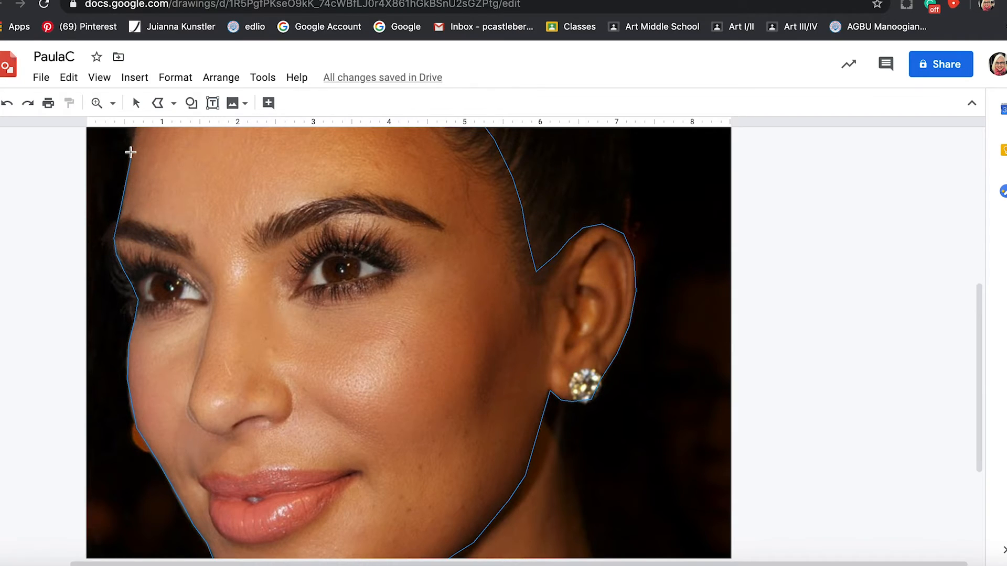
scroll(131, 152, up, 4)
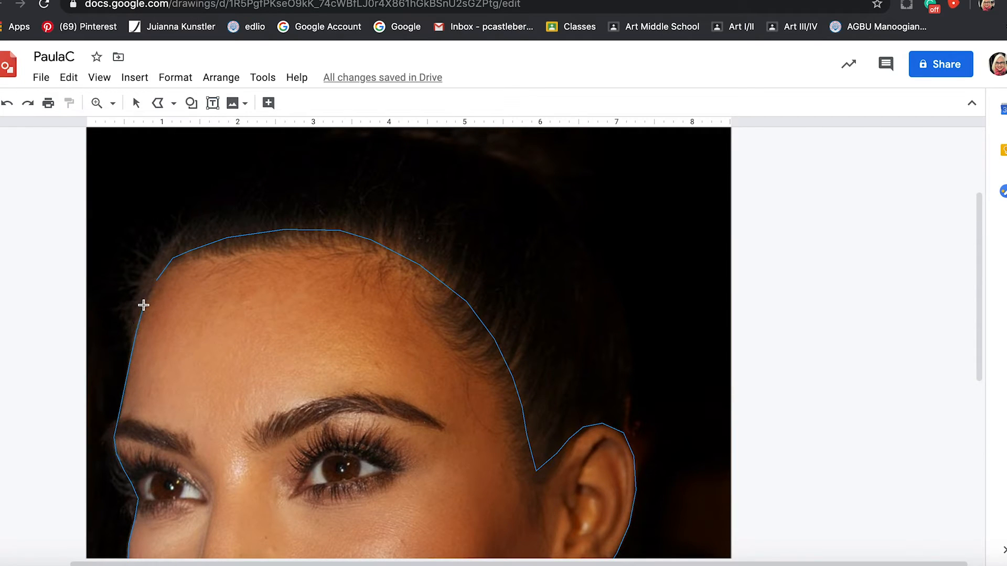
click(155, 280)
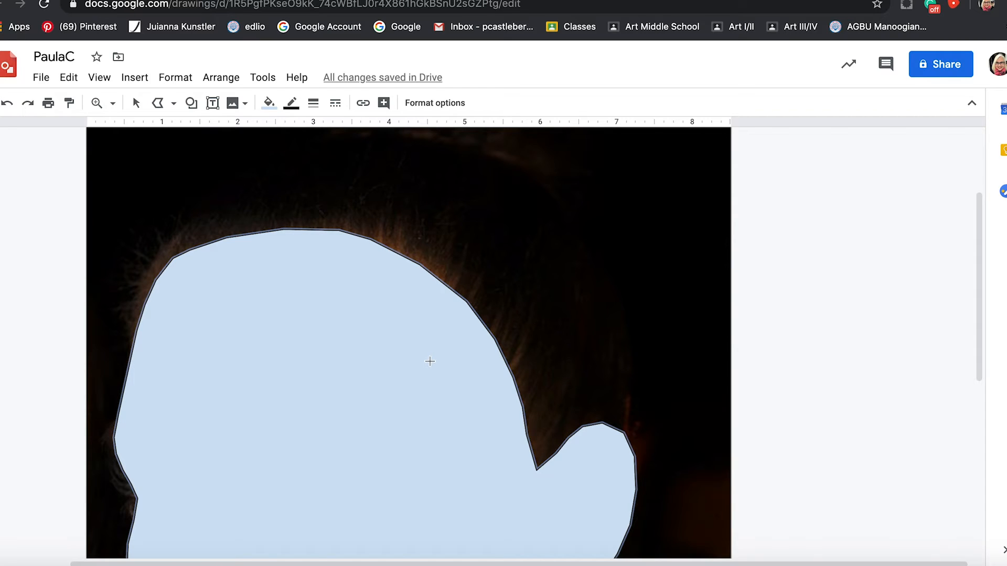
Fill the traced face shape with a solid golden yellow.
click(137, 107)
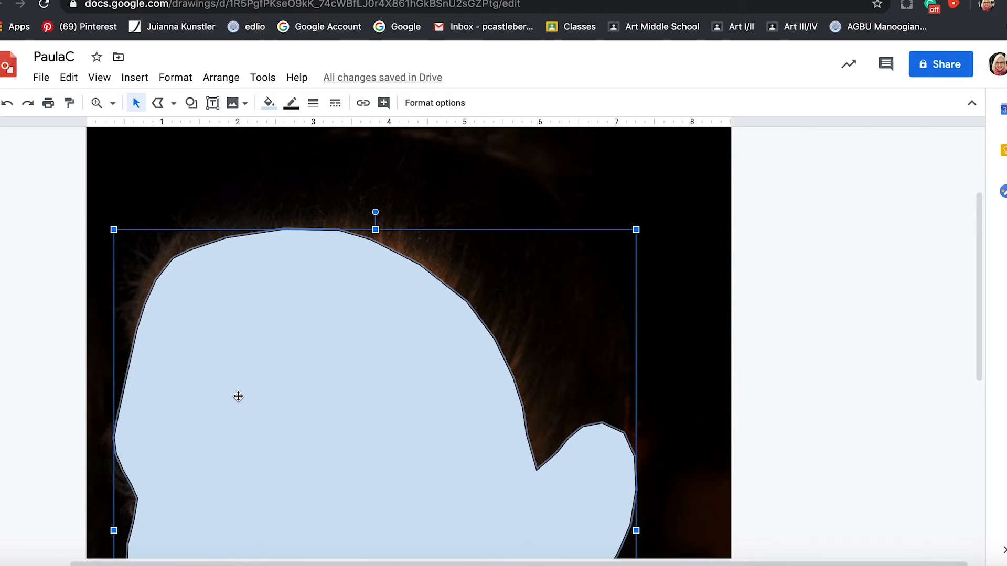
click(270, 105)
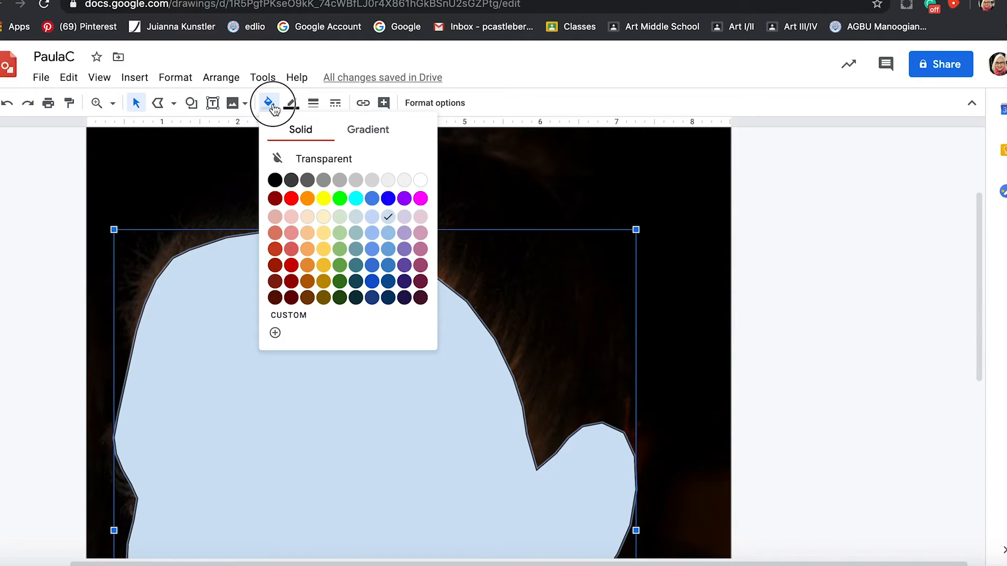
click(324, 249)
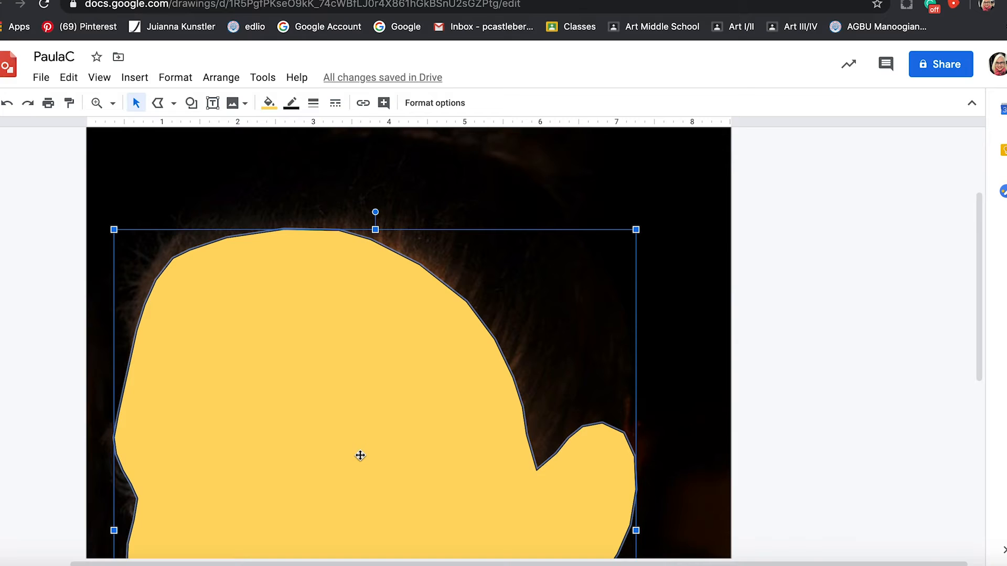
Make the face shape's outline transparent and deselect the shape.
click(297, 108)
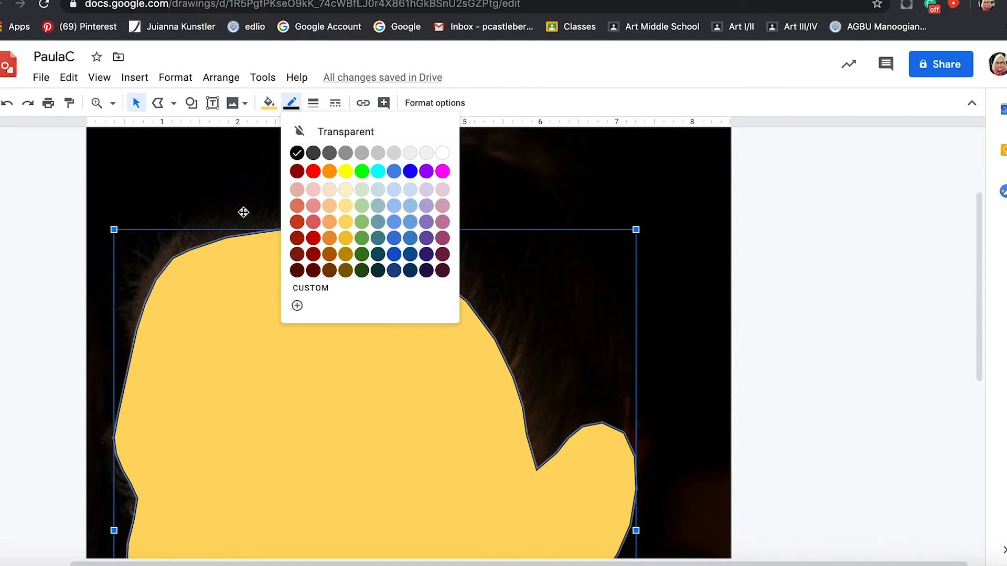
click(347, 132)
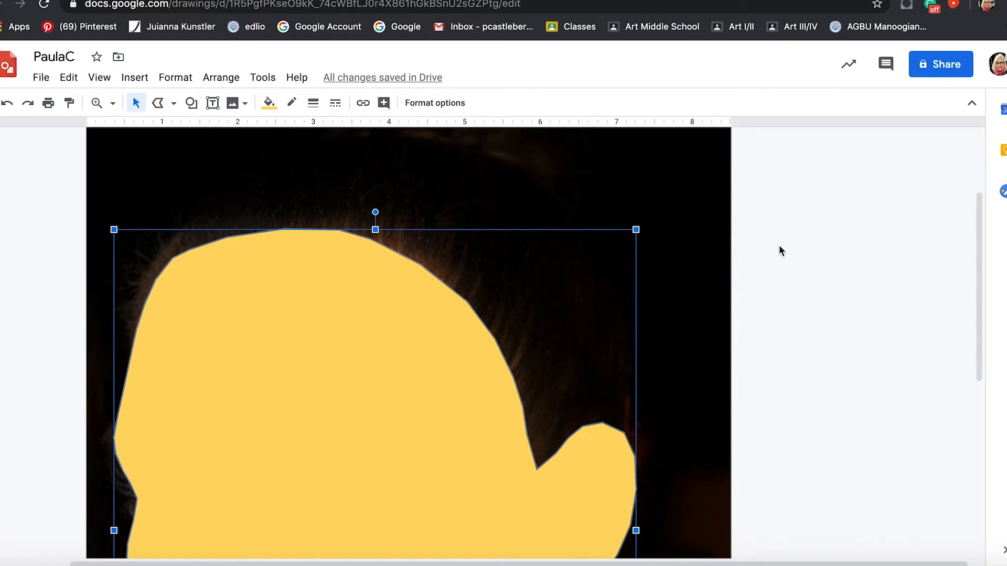
scroll(775, 395, down, 3)
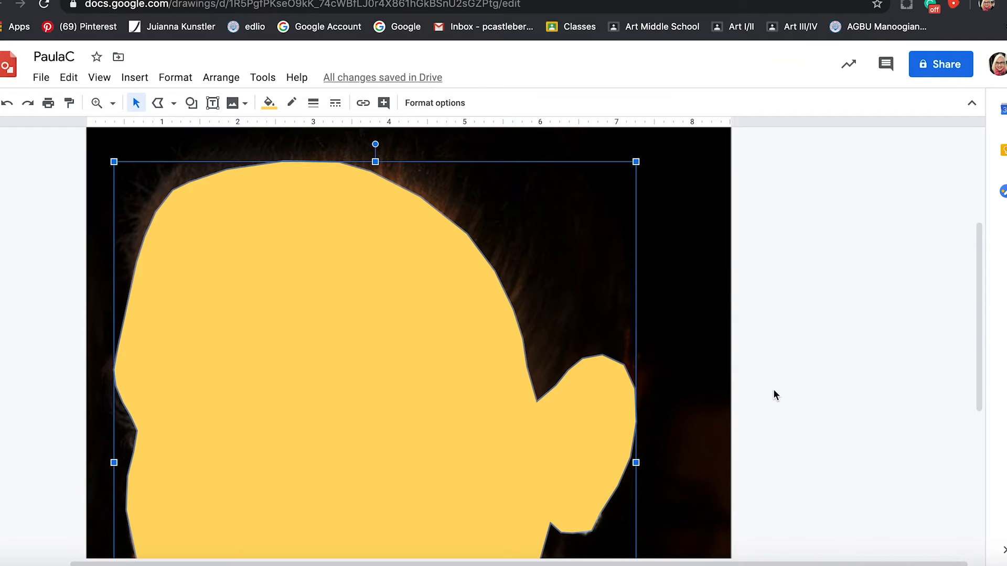
scroll(773, 390, down, 5)
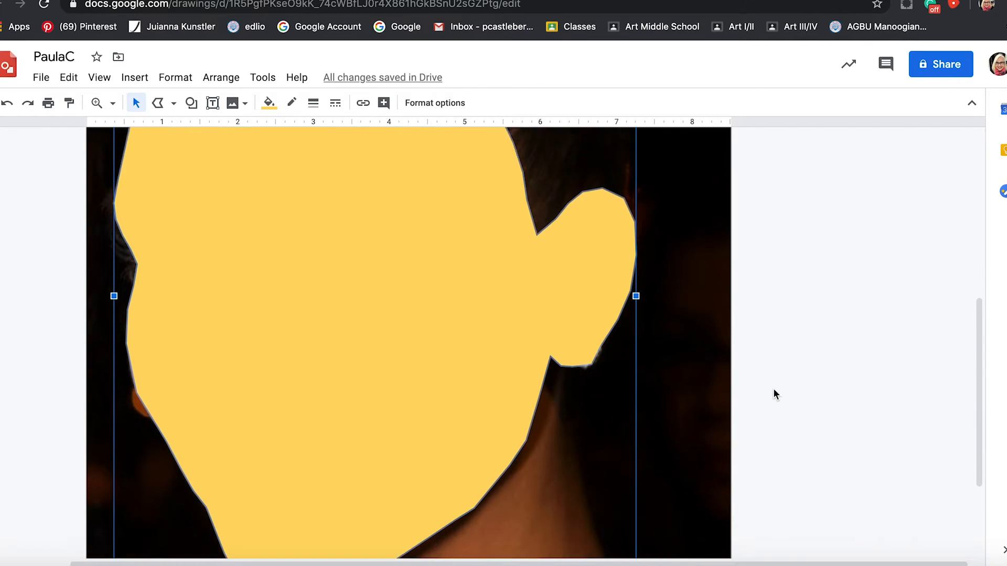
scroll(772, 385, up, 2)
scroll(772, 386, up, 4)
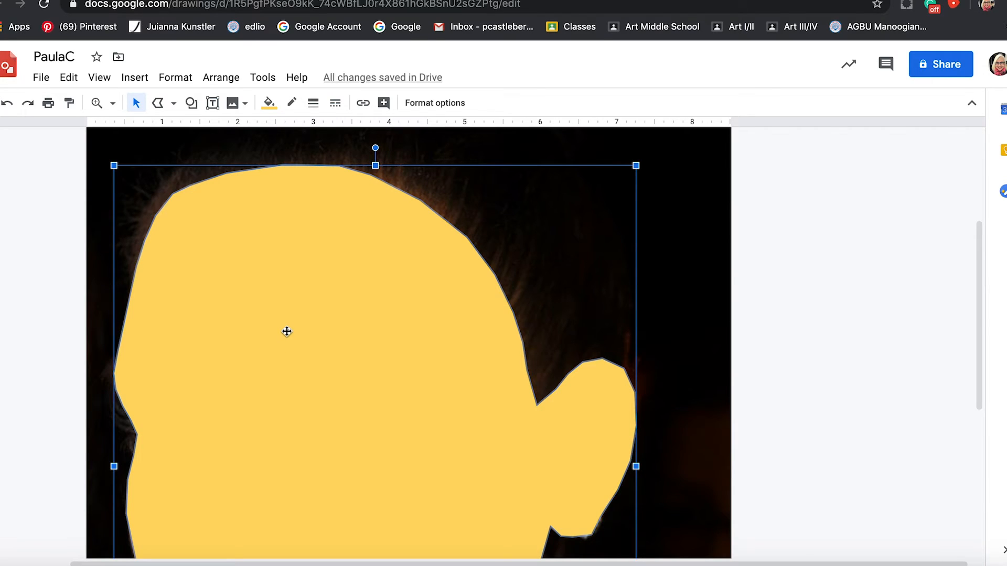
click(793, 273)
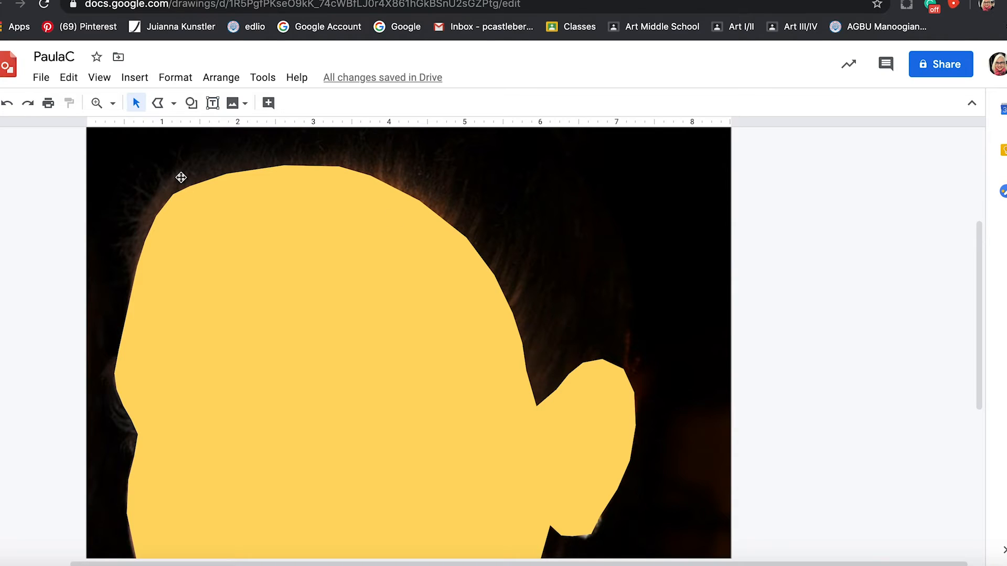
Move the reference photo off the page to its left side, leaving the yellow face shape on the canvas.
click(110, 105)
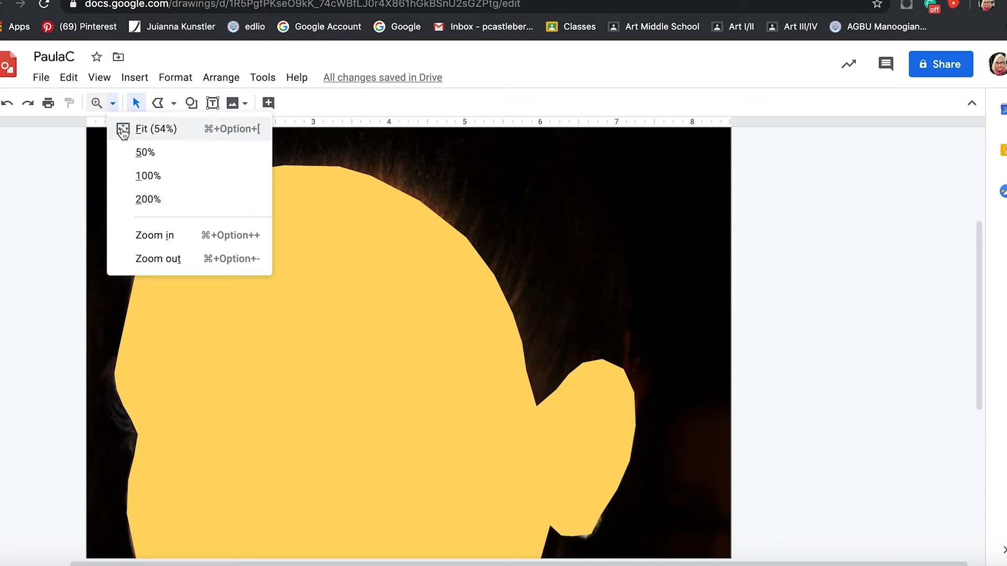
click(123, 130)
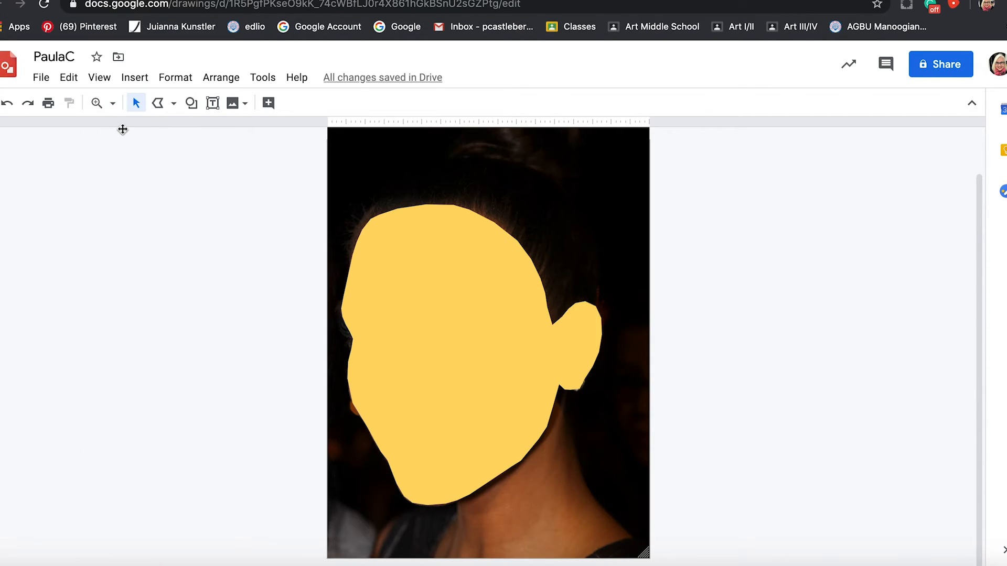
click(574, 169)
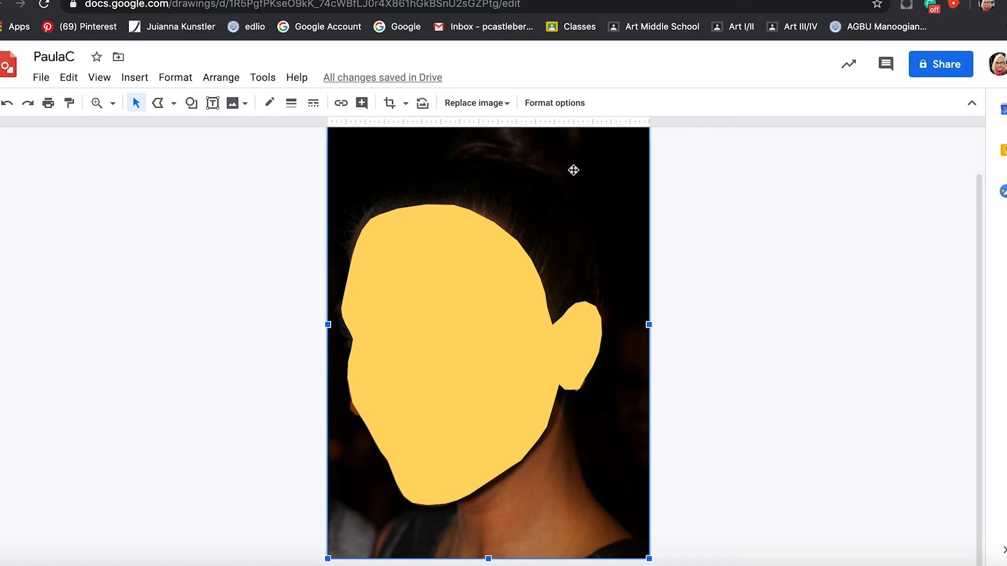
drag(614, 176, 613, 177)
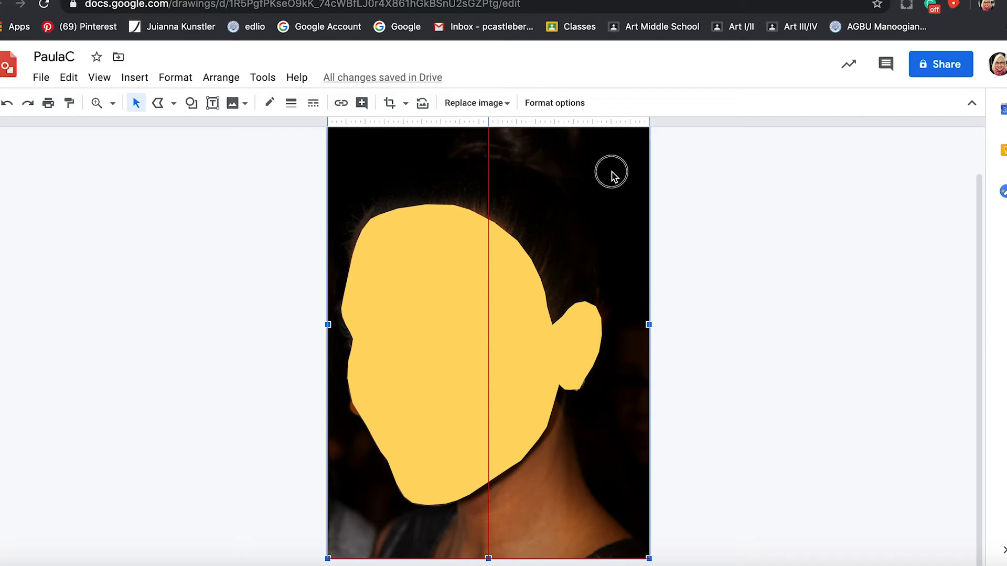
drag(612, 173, 283, 205)
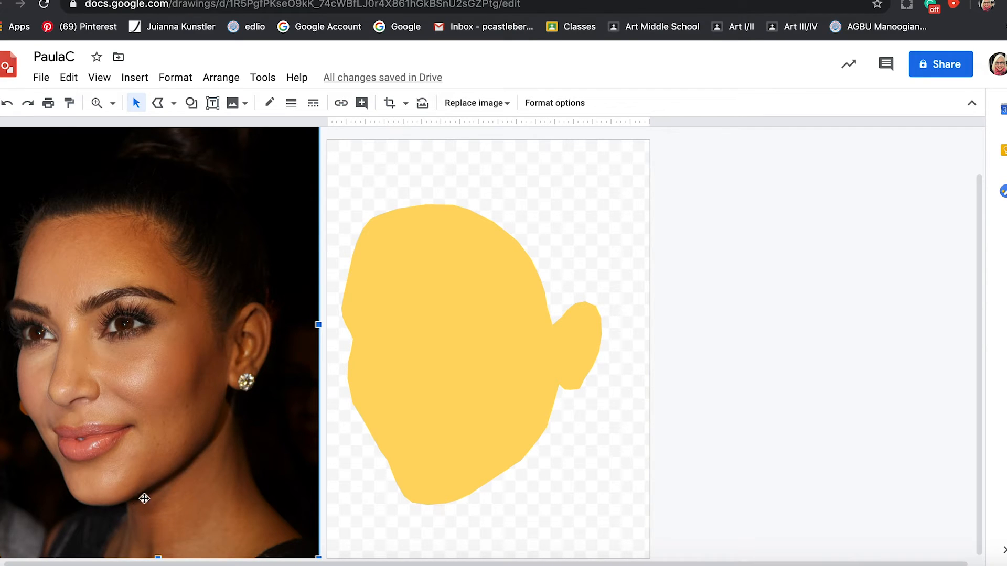
Try to trace the neck with a polyline, starting under the chin and following the jawline up to the earlobe.
key(super+alt+plus)
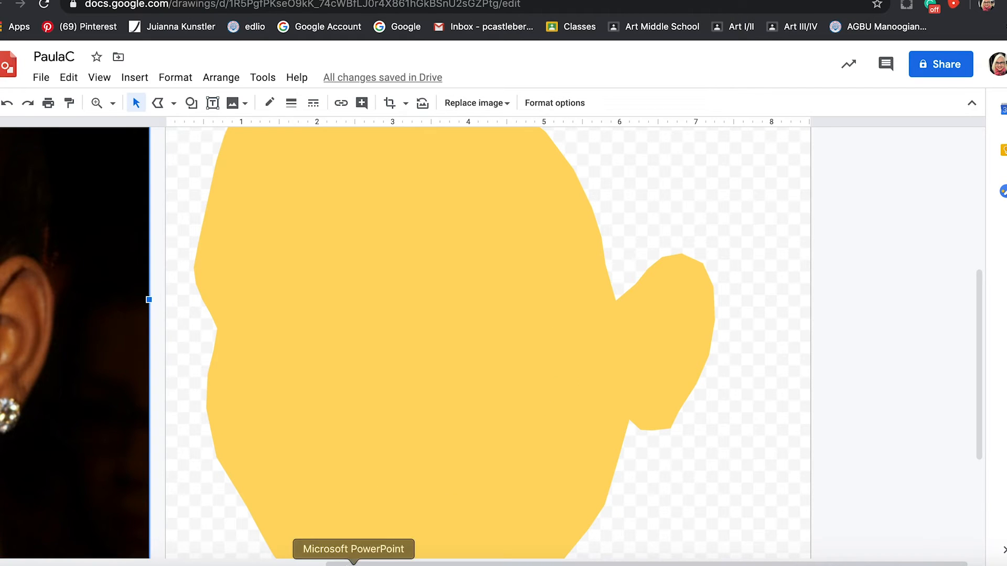
drag(359, 564, 24, 513)
scroll(336, 452, down, 3)
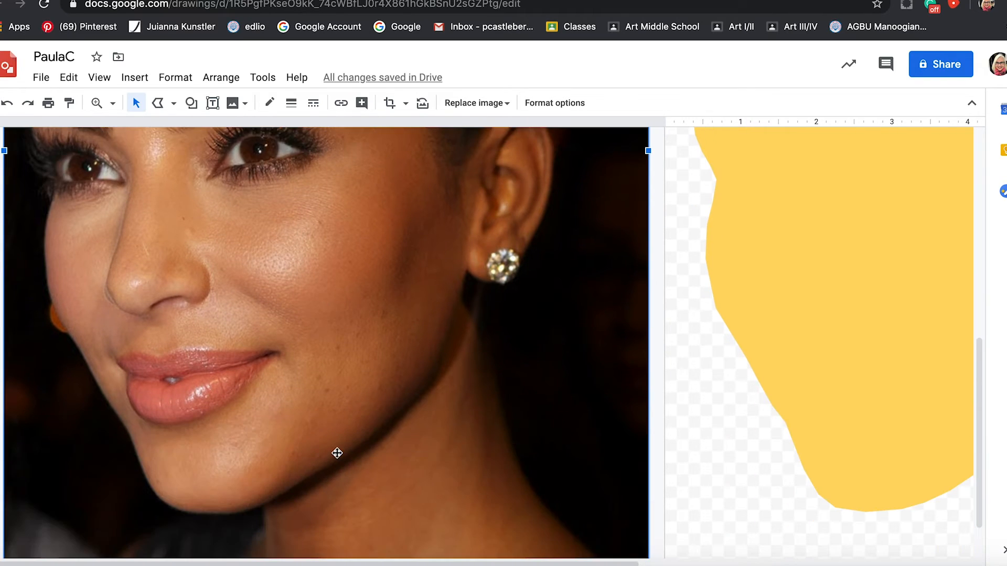
scroll(342, 440, down, 1)
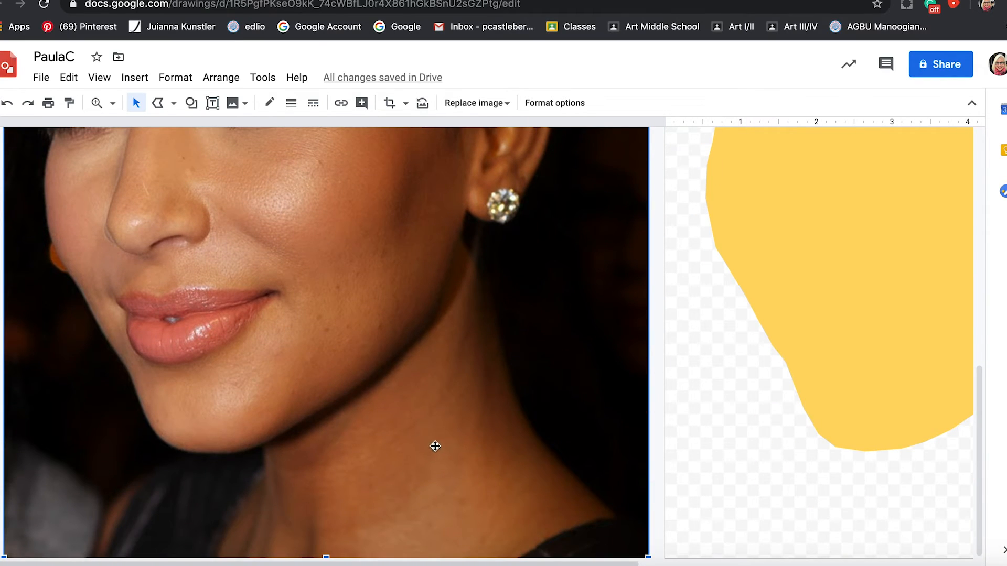
click(159, 103)
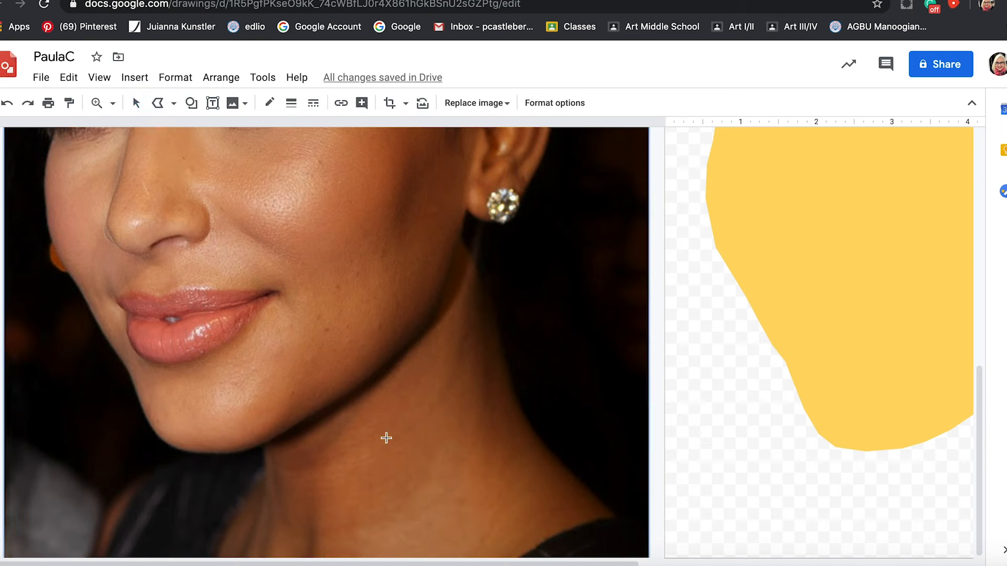
click(262, 444)
click(300, 422)
click(345, 394)
click(393, 352)
click(450, 266)
click(466, 208)
click(477, 216)
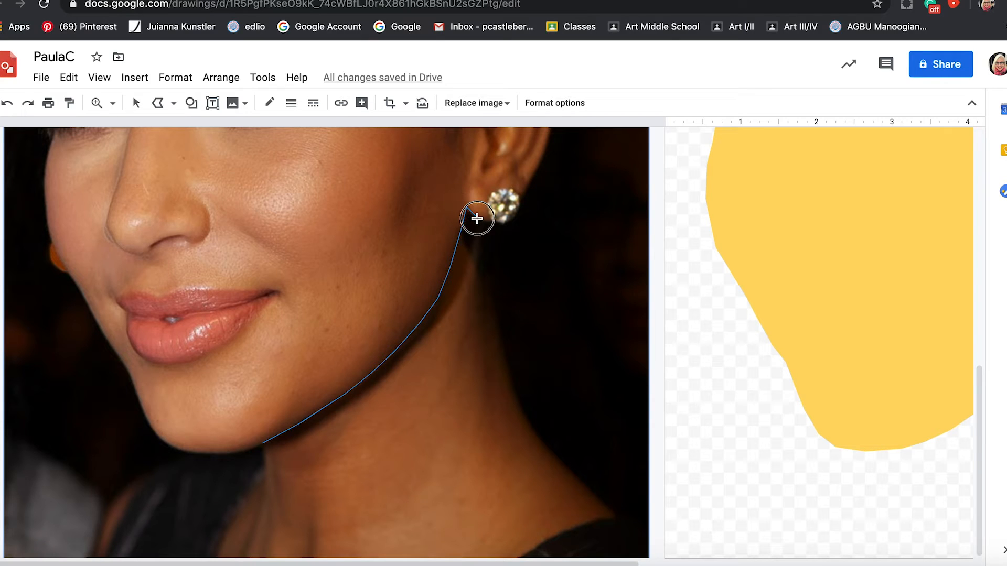
Try to continue the neck outline down the back of the neck to the shoulder and along the neckline to the photo's lower edge.
click(493, 220)
click(490, 244)
click(492, 298)
click(507, 361)
click(525, 420)
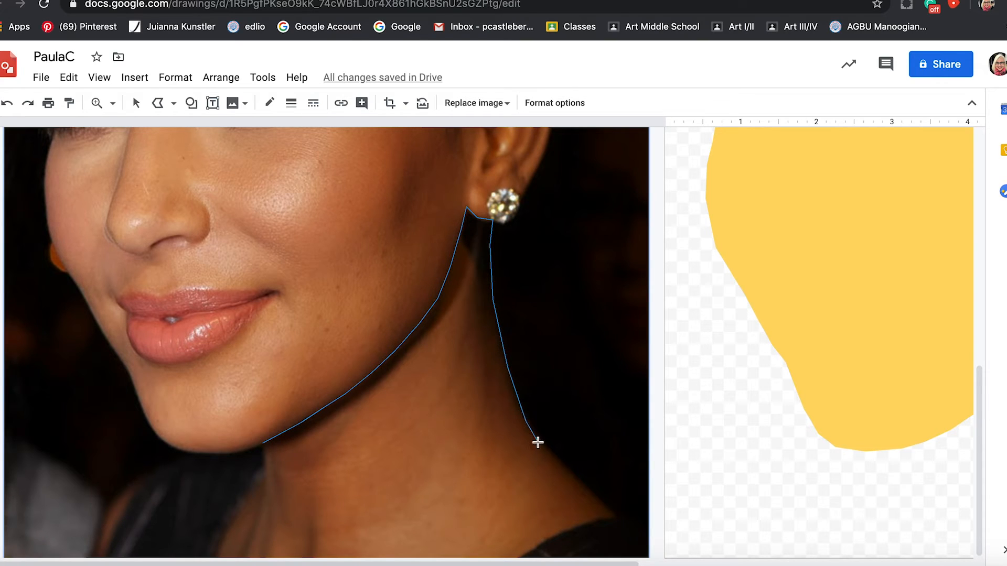
click(548, 455)
click(627, 520)
click(602, 518)
click(569, 527)
click(546, 540)
click(526, 552)
double_click(523, 556)
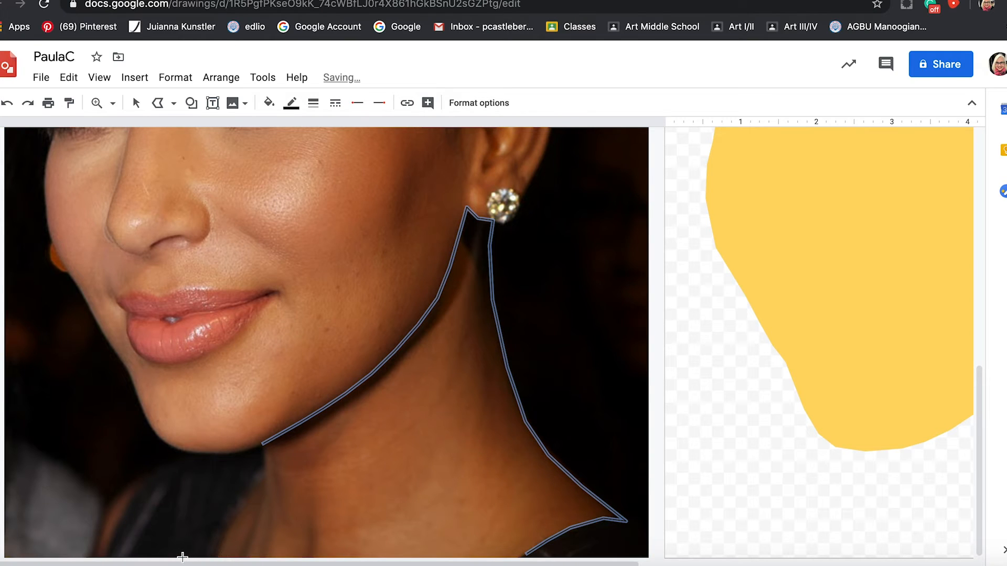
Try to trace the front of the neck as a separate polyline from the photo's lower edge to the chin, then discard the neck lines.
click(216, 557)
click(226, 526)
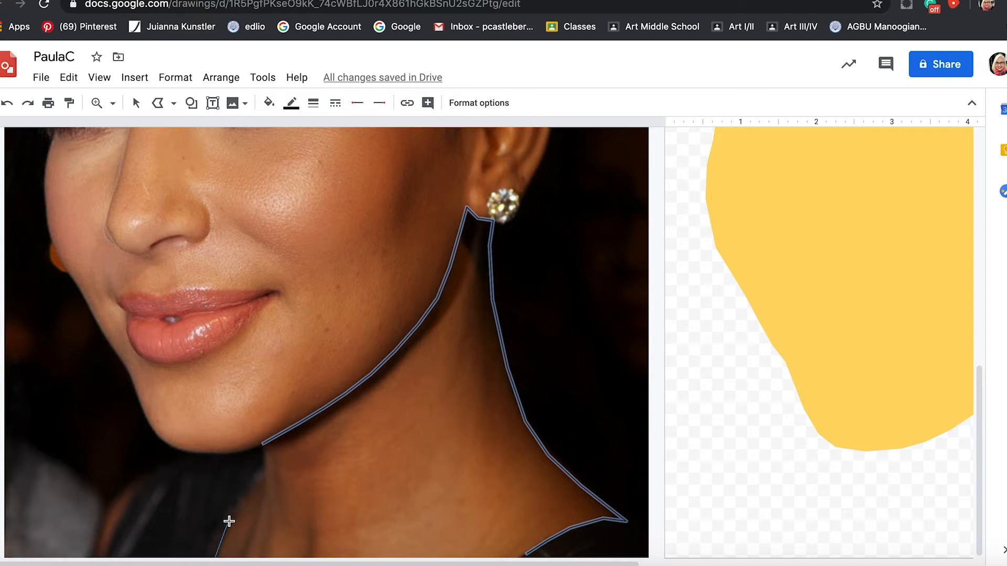
click(252, 487)
double_click(266, 471)
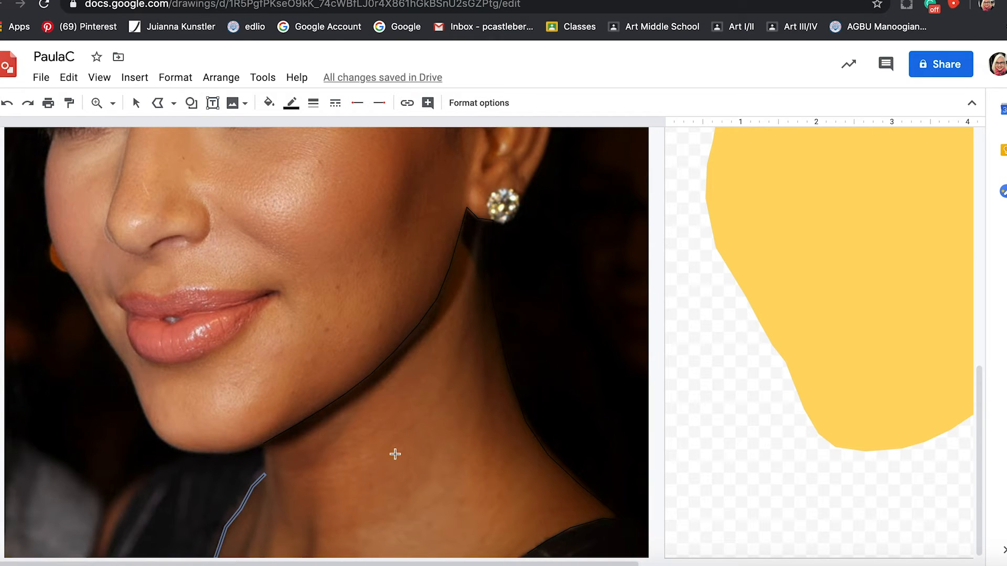
click(254, 459)
scroll(271, 448, up, 5)
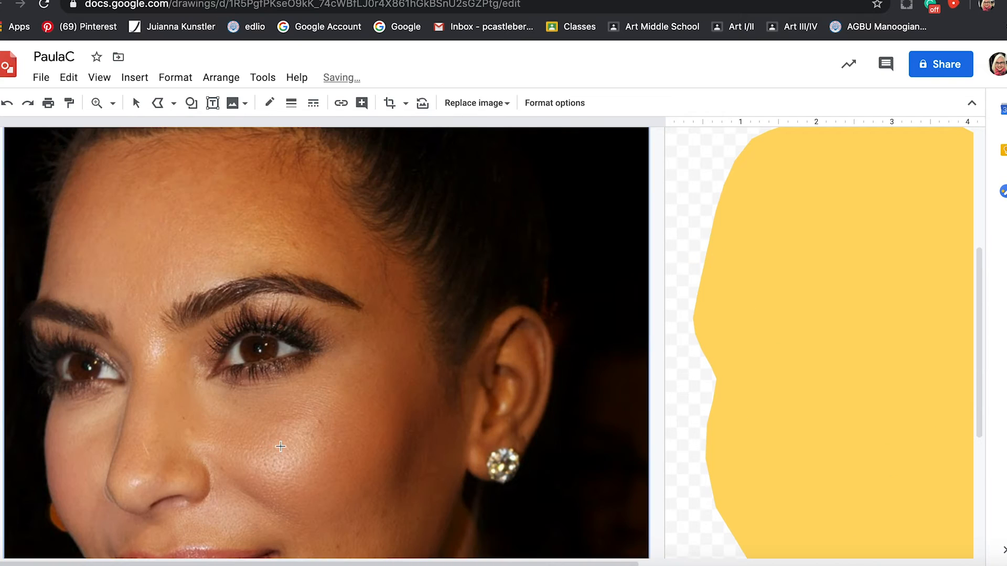
scroll(290, 439, down, 5)
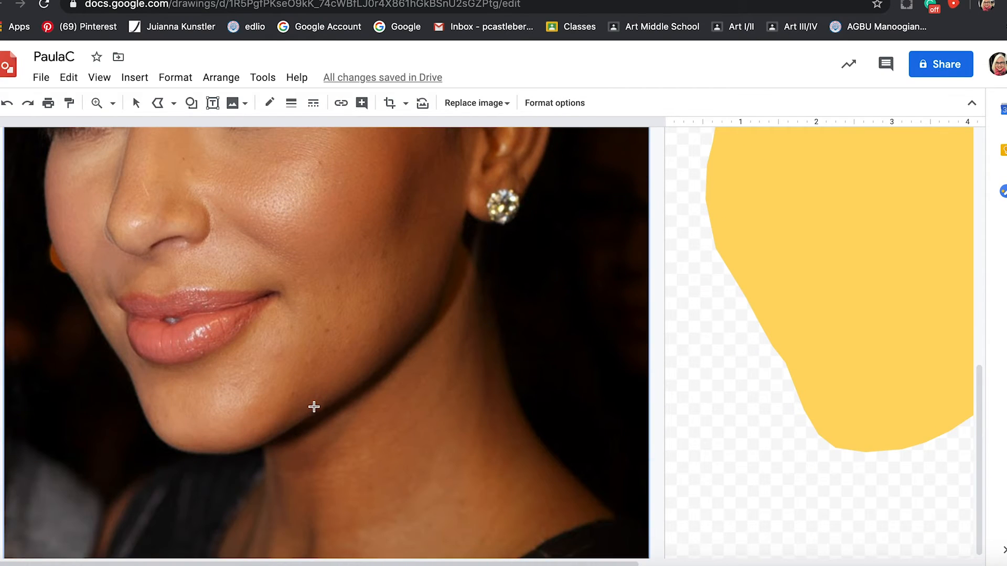
Start a new neck polyline under the chin and trace along the jawline up to the earlobe.
click(159, 104)
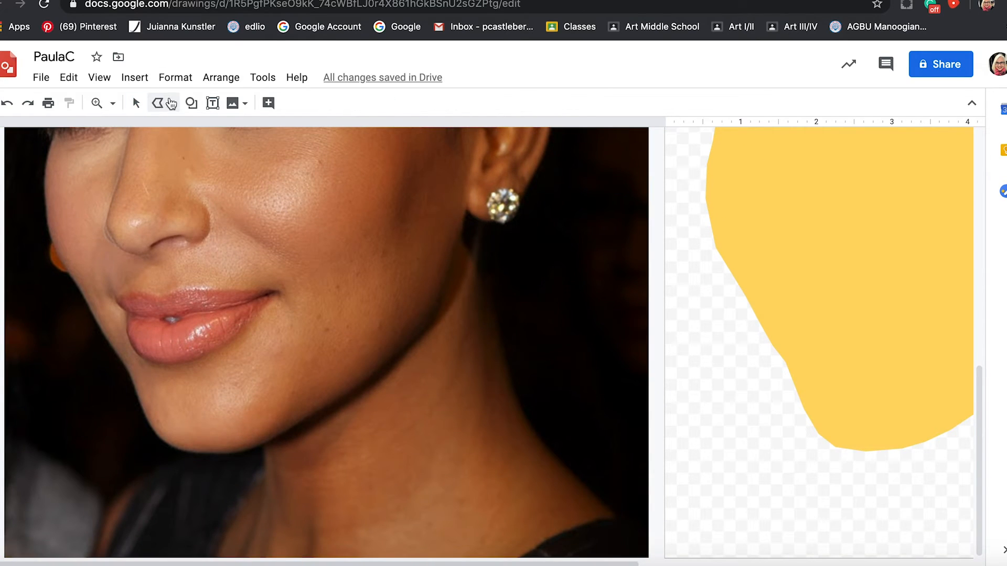
click(165, 103)
click(190, 245)
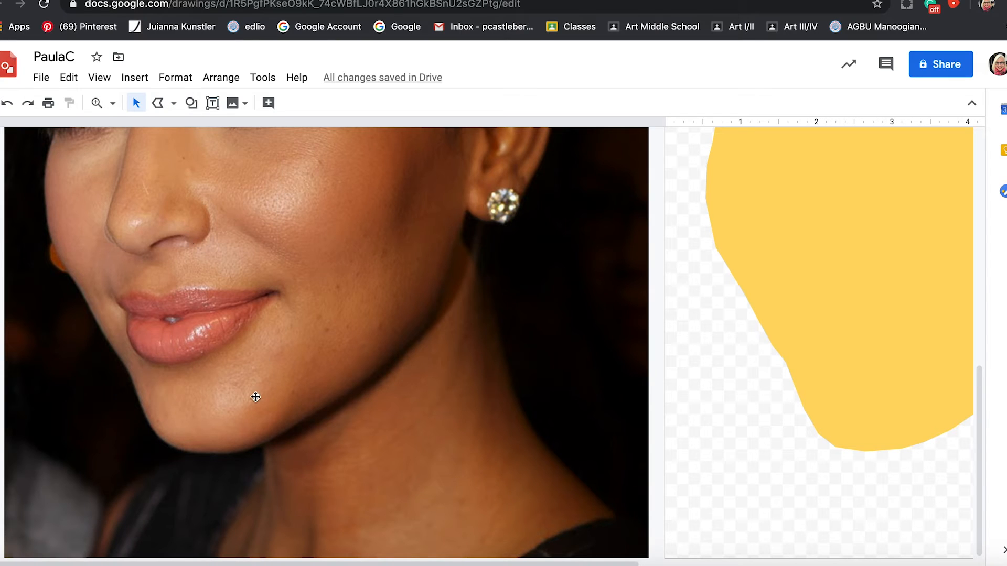
click(173, 104)
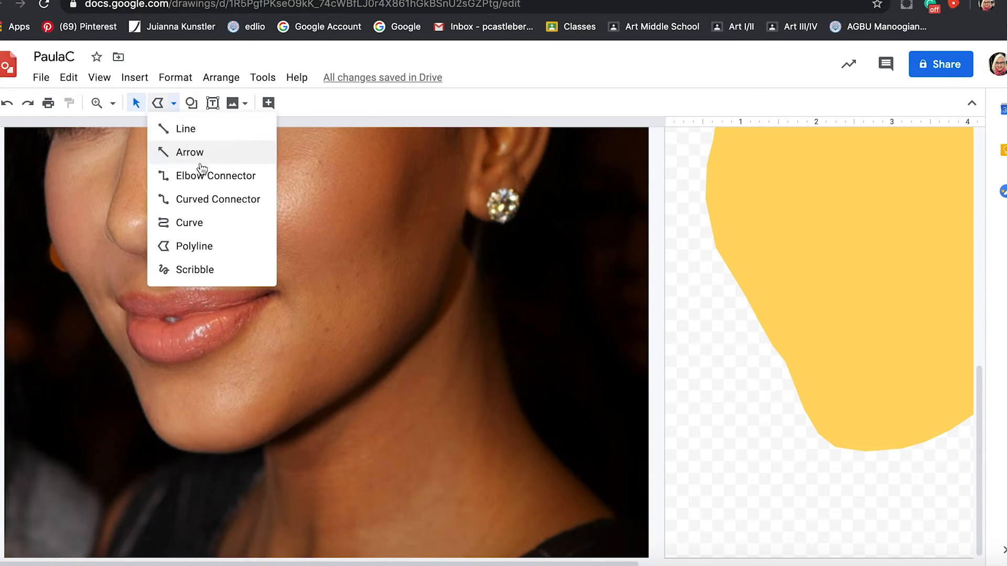
click(214, 246)
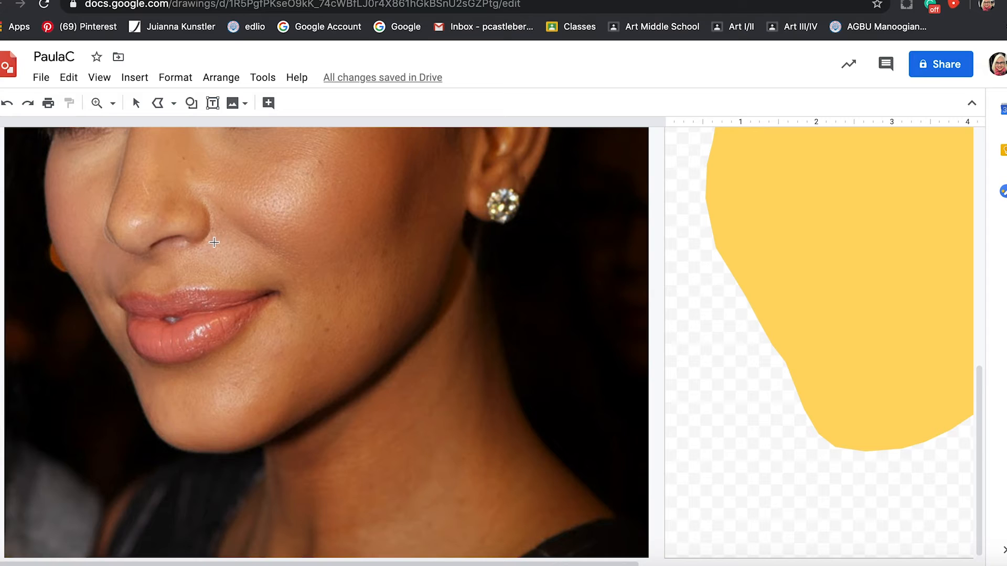
click(262, 443)
click(292, 423)
click(333, 398)
click(374, 370)
click(423, 321)
click(463, 219)
click(467, 209)
Continue the polyline past the earlobe, down the back of the neck to the shoulder and inward along the neckline.
click(482, 219)
click(492, 220)
click(492, 272)
click(501, 332)
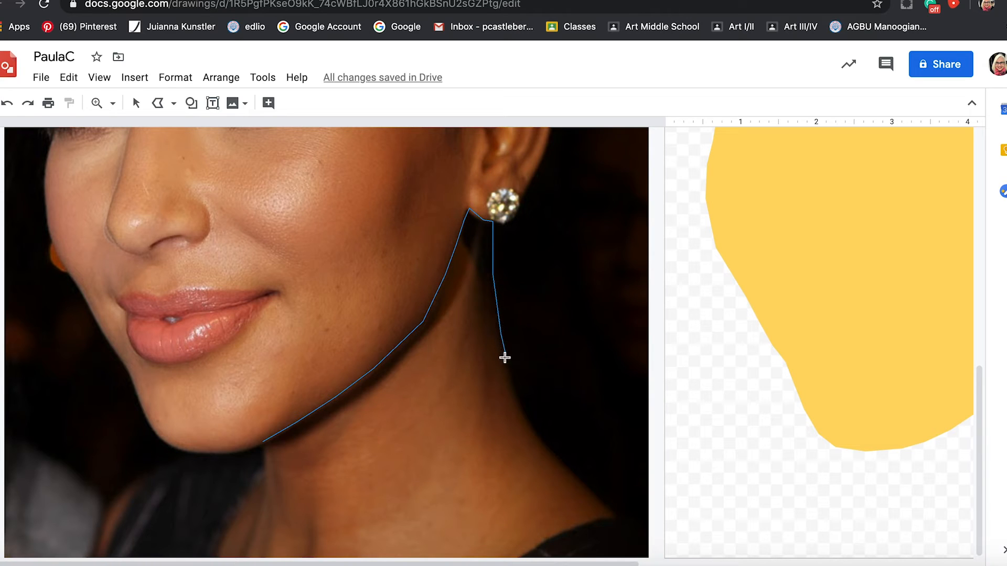
click(513, 384)
click(530, 426)
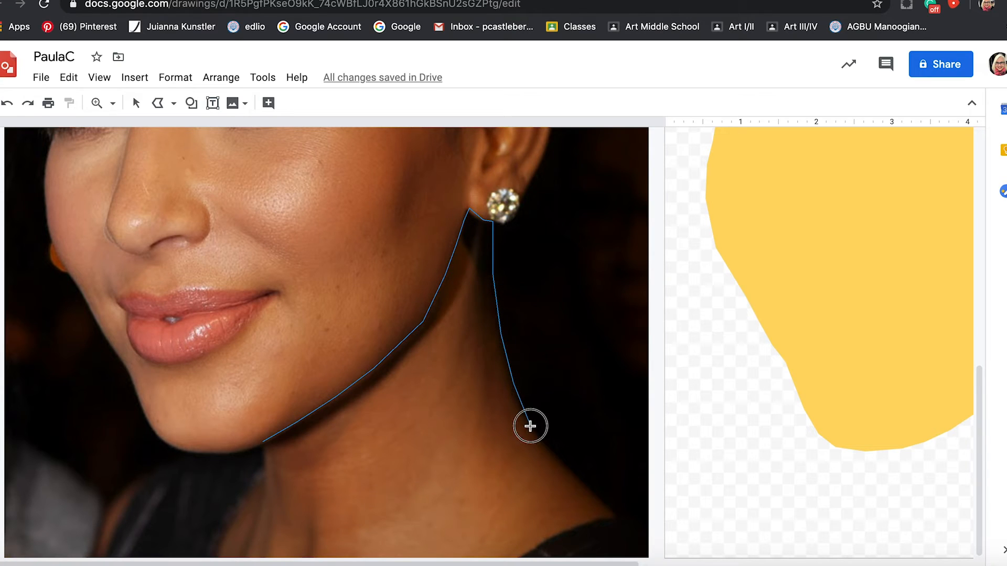
click(566, 473)
click(590, 493)
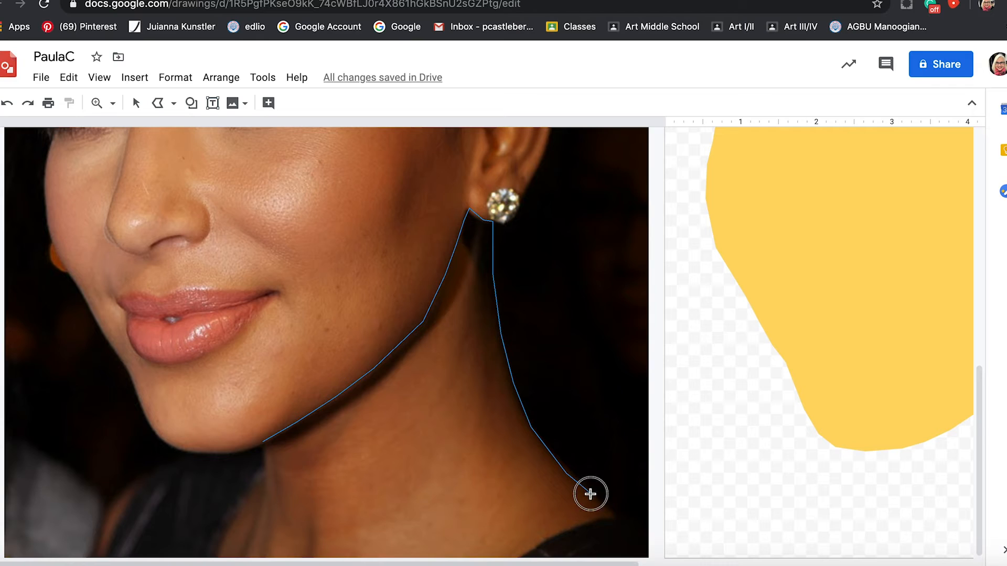
click(620, 520)
click(575, 526)
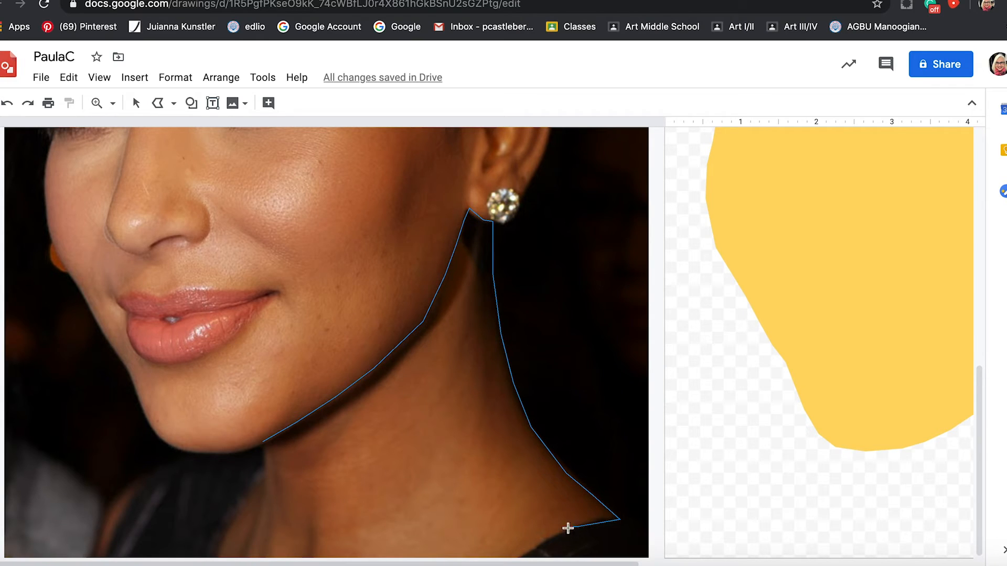
click(541, 541)
Trace across the photo's lower edge and up the front of the neck, closing the outline at its starting point under the chin.
click(209, 556)
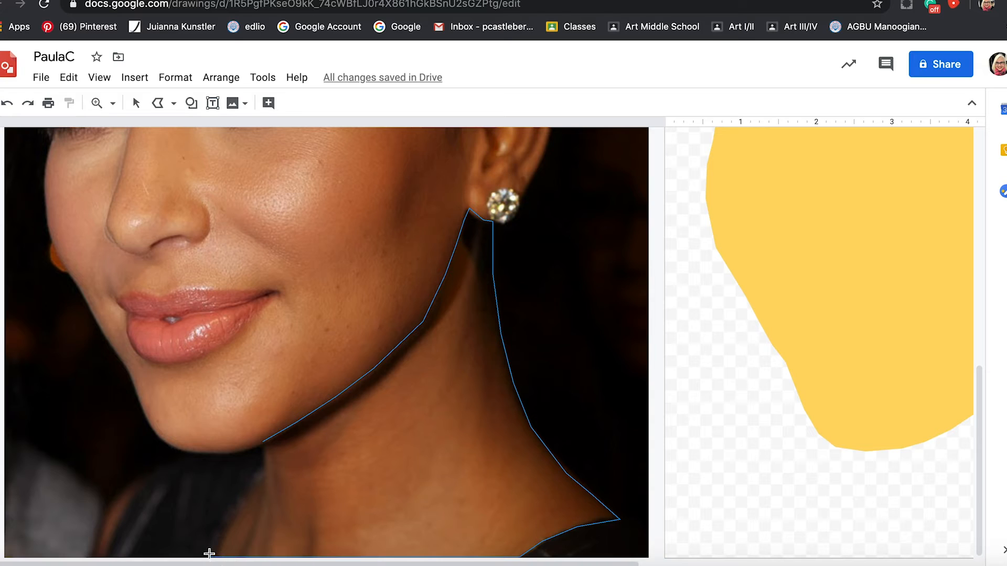
click(216, 535)
click(245, 516)
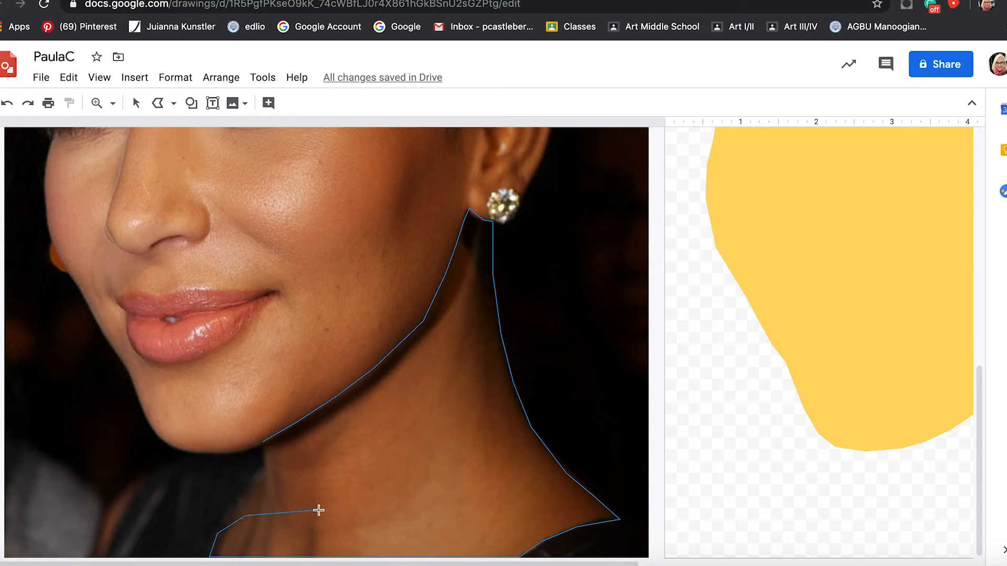
click(243, 491)
click(248, 479)
click(267, 440)
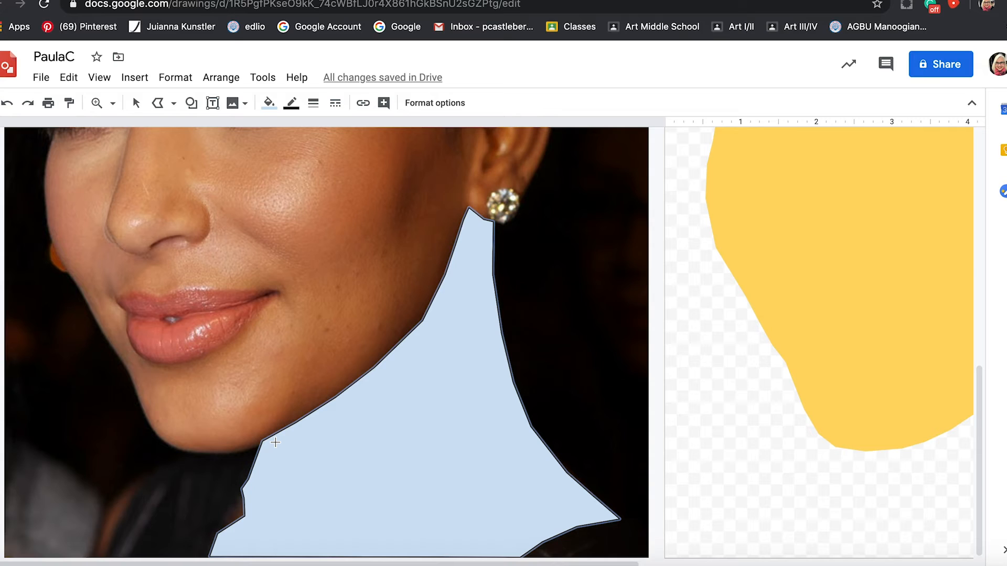
Edit the neck shape's points and reposition those along the front of the neck into a smoother curve below the chin.
click(137, 104)
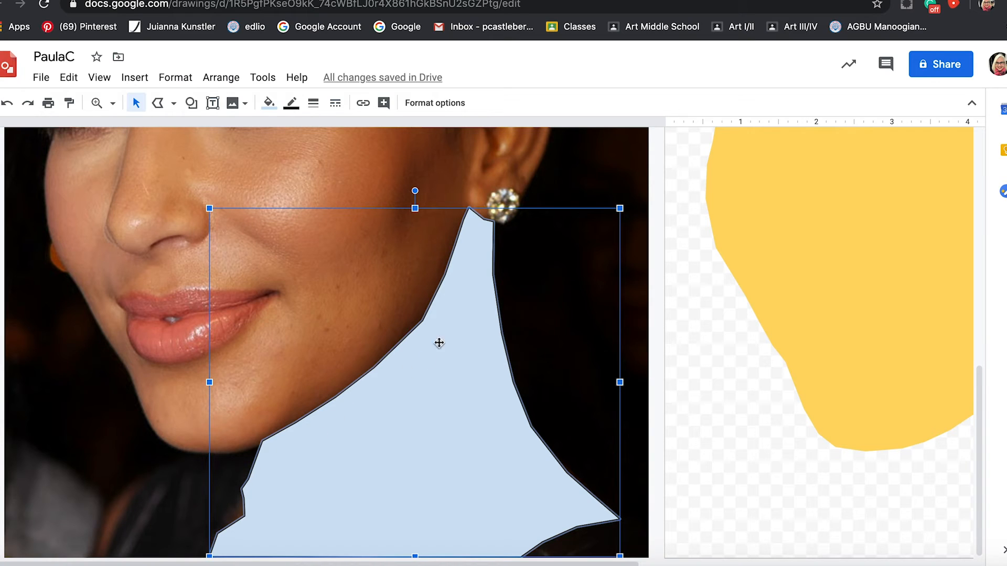
double_click(272, 484)
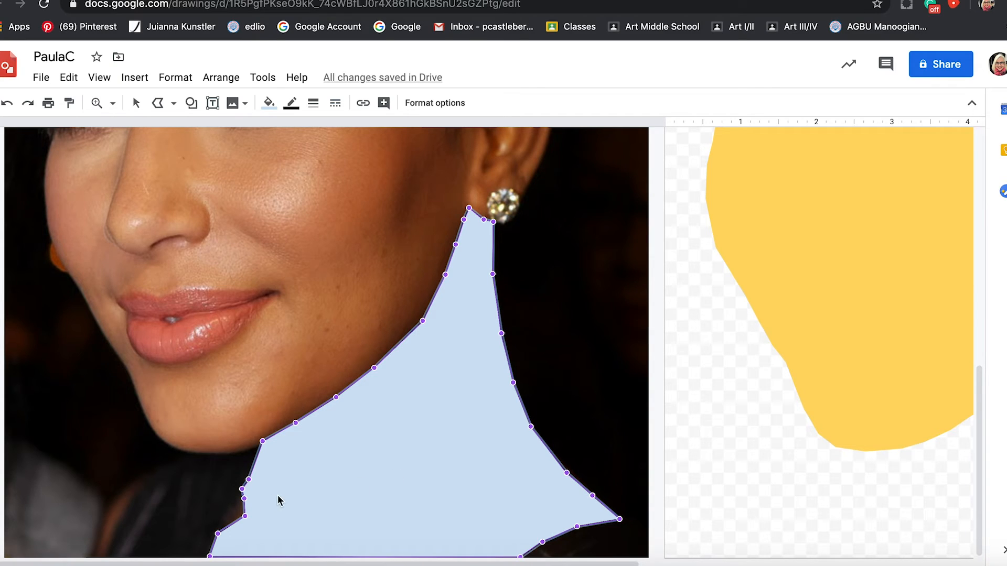
drag(245, 498, 243, 498)
click(445, 275)
drag(248, 479, 441, 460)
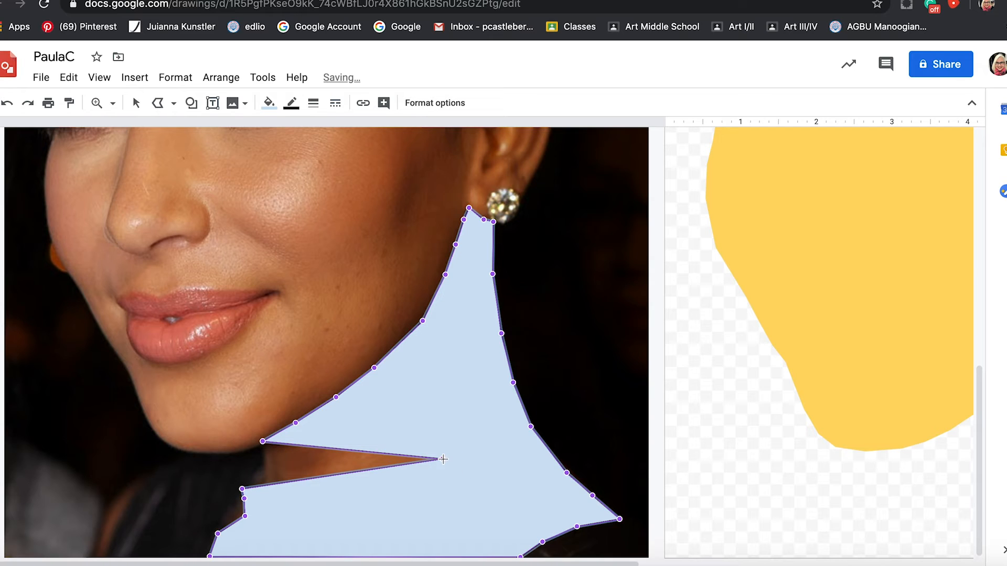
drag(267, 467, 266, 492)
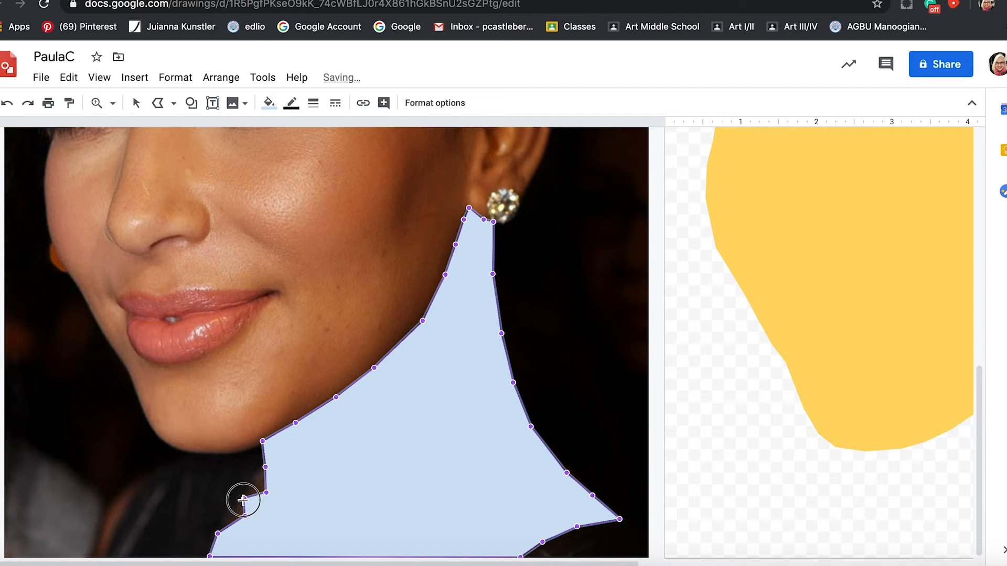
drag(262, 510, 262, 510)
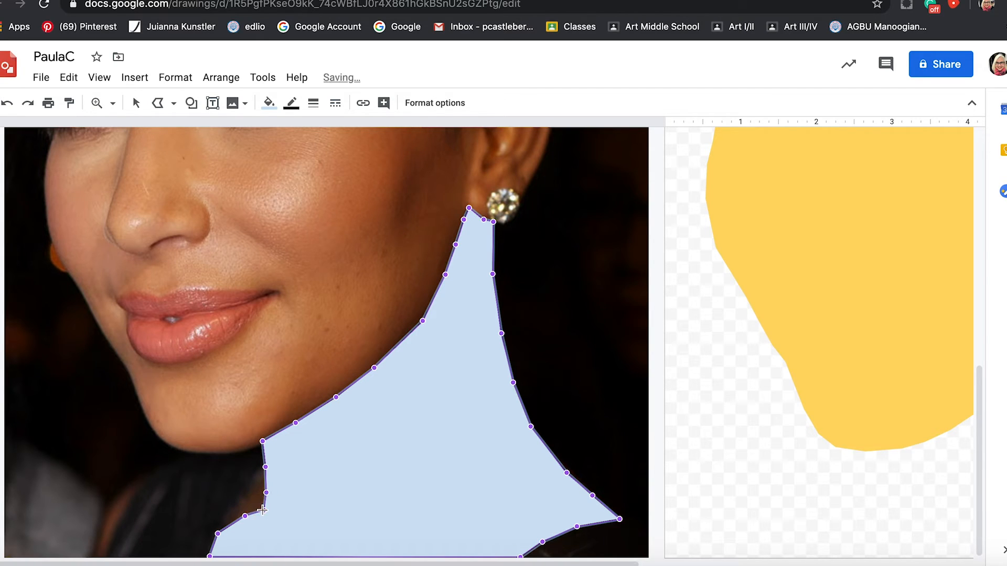
drag(236, 515, 243, 494)
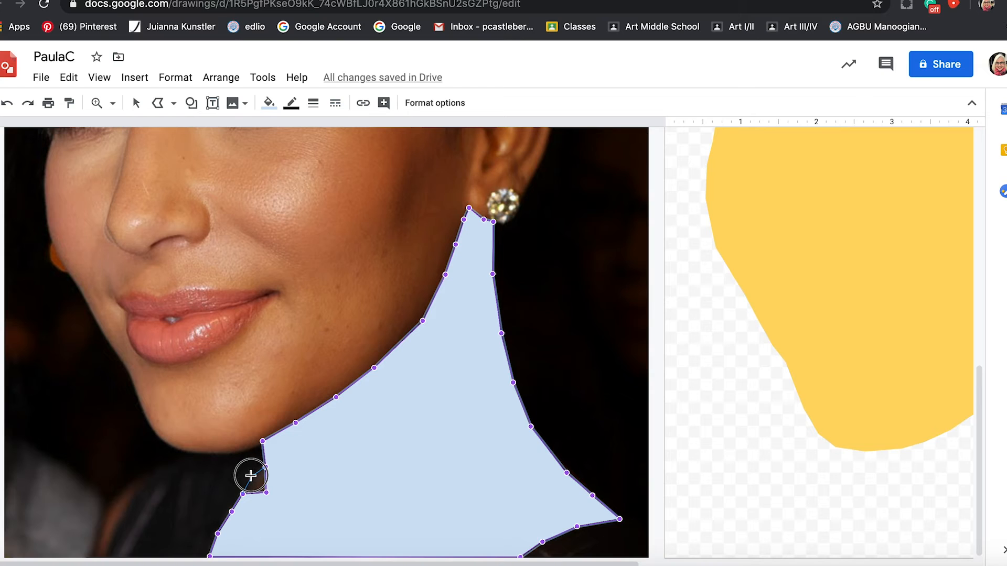
drag(250, 475, 225, 514)
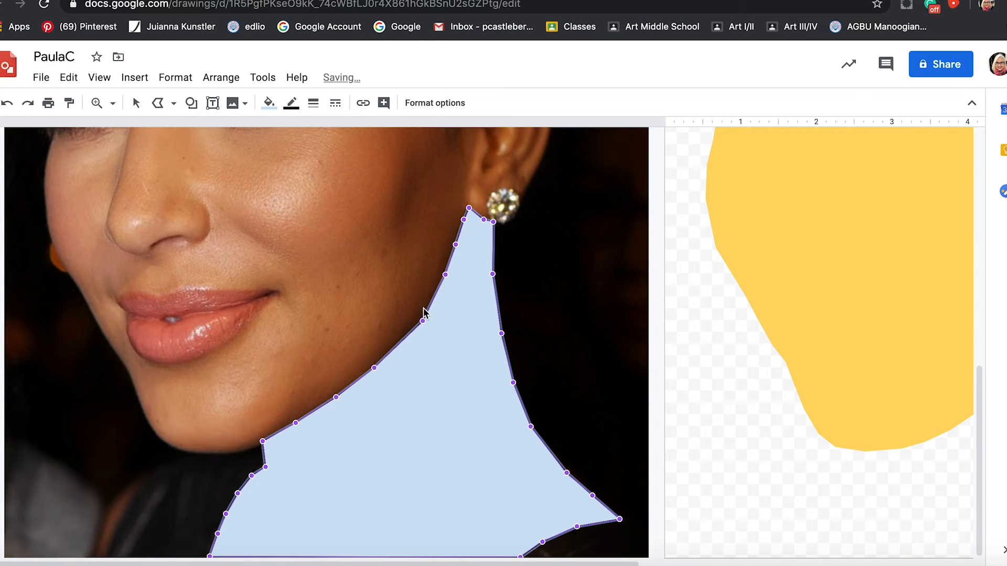
Reposition the neck shape's points along the jawline to follow the jaw's curve up to the ear, and finish point editing.
drag(373, 367, 386, 358)
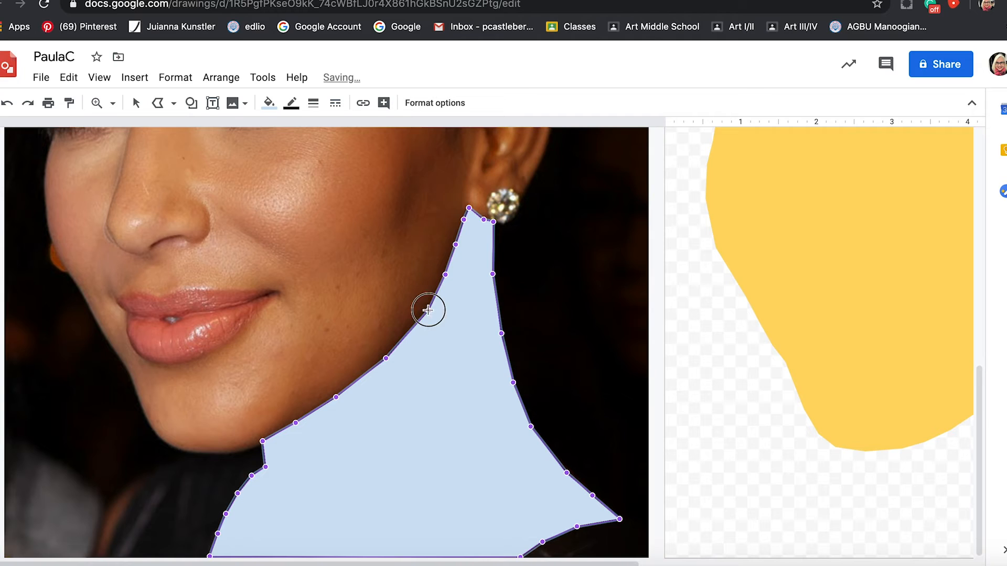
mouse_move(426, 314)
mouse_down()
mouse_move(406, 353)
mouse_move(416, 342)
mouse_move(459, 350)
mouse_move(395, 299)
mouse_move(423, 325)
mouse_move(430, 308)
mouse_move(423, 327)
mouse_up()
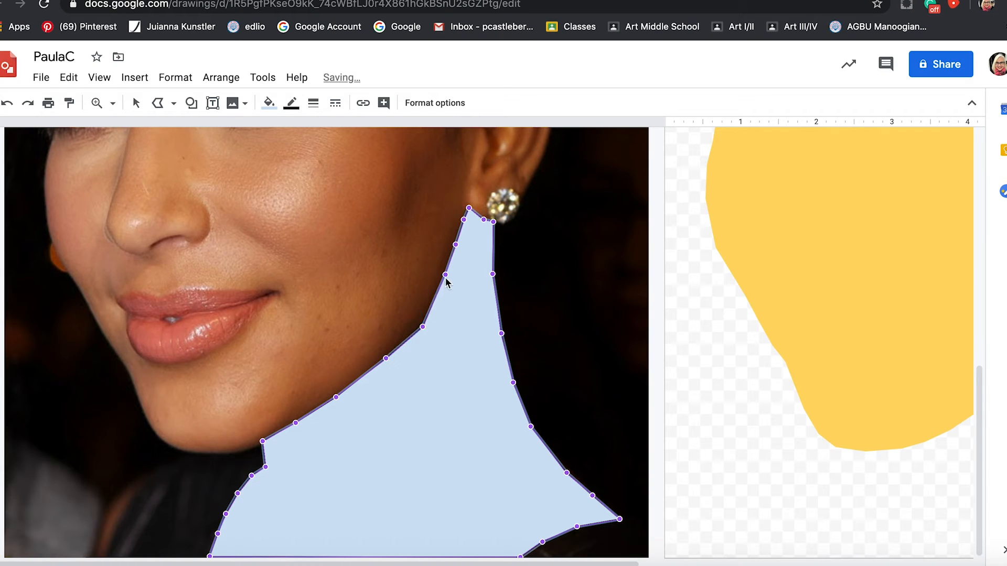
drag(446, 275, 445, 292)
drag(421, 326, 418, 333)
drag(455, 245, 458, 255)
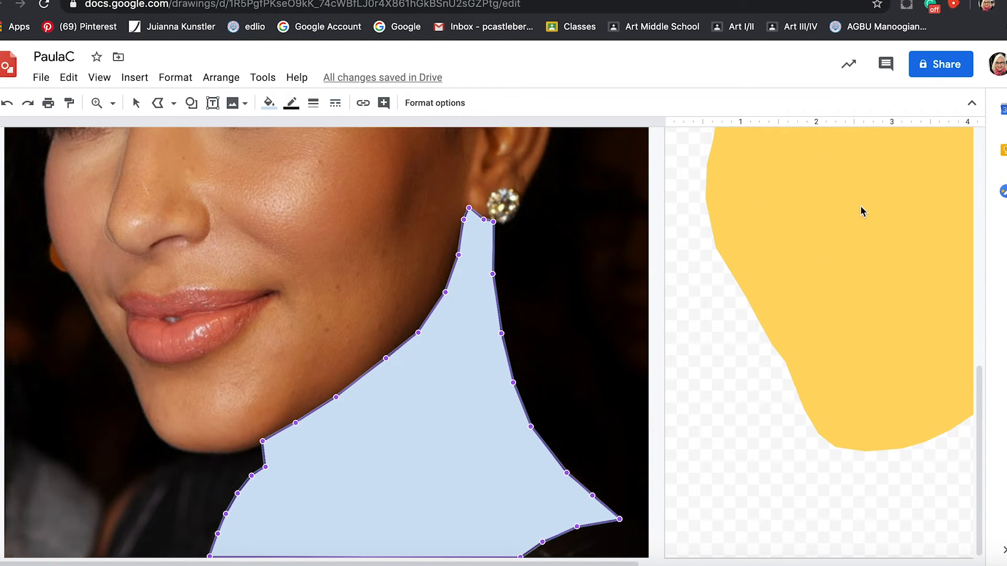
click(136, 102)
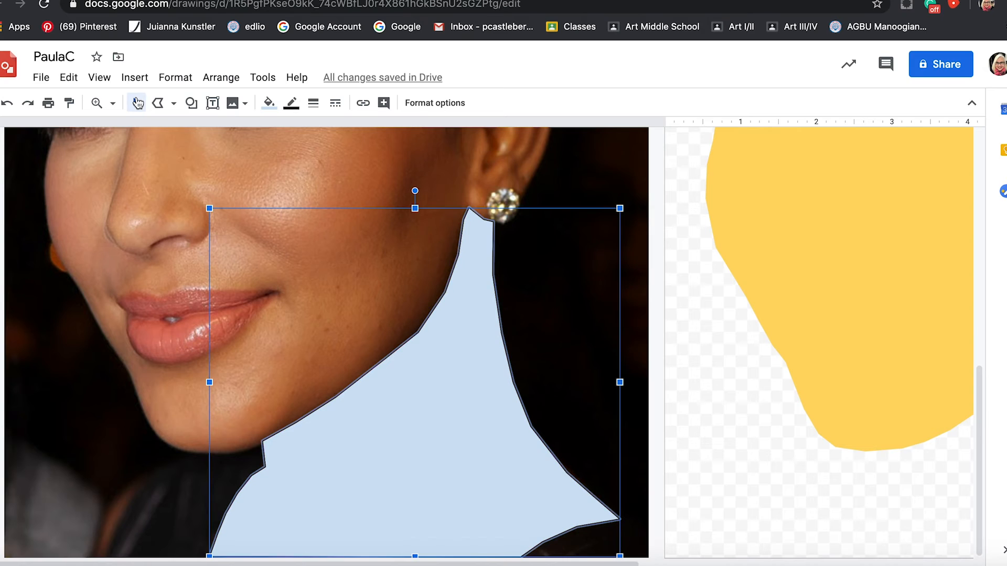
Copy the face shape's outline-free yellow formatting onto the neck shape.
click(861, 205)
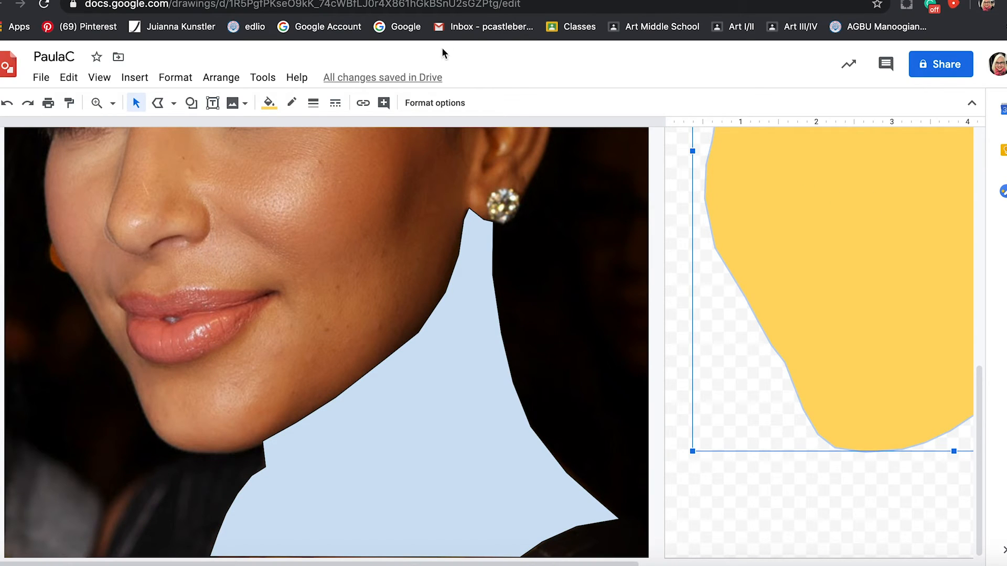
click(69, 104)
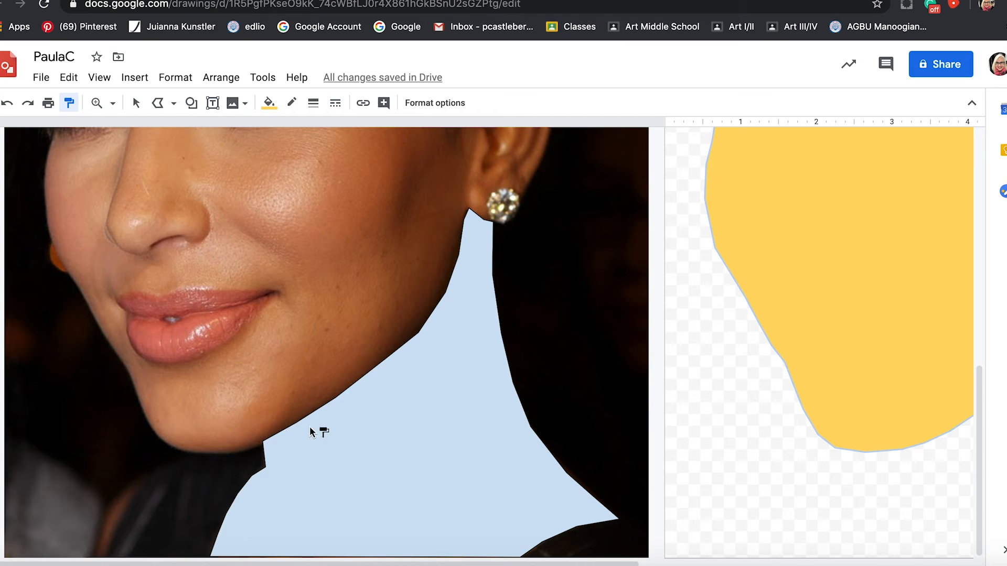
click(384, 423)
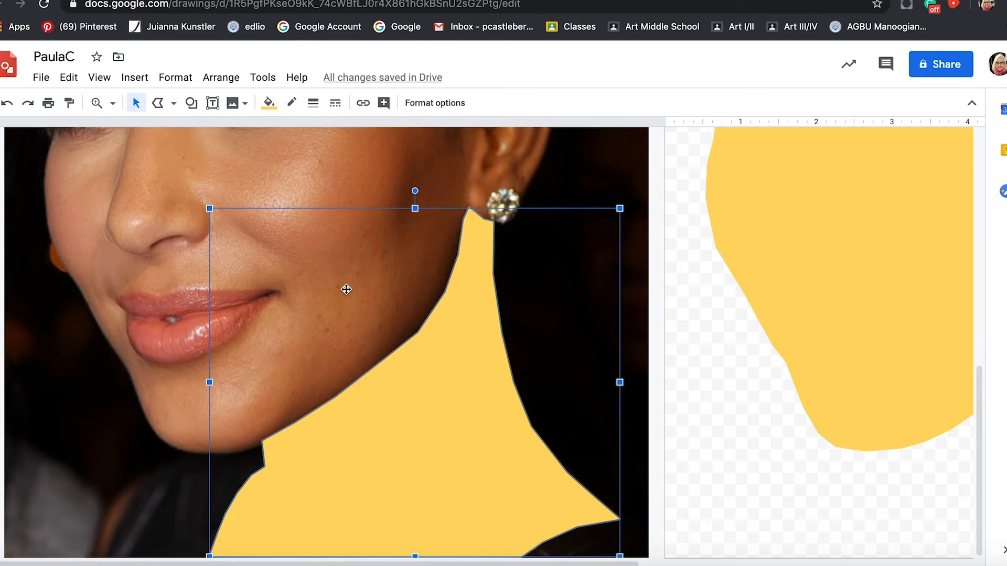
Try a darker preset yellow on the neck shape and replace it with the custom yellow #ffd247.
click(273, 108)
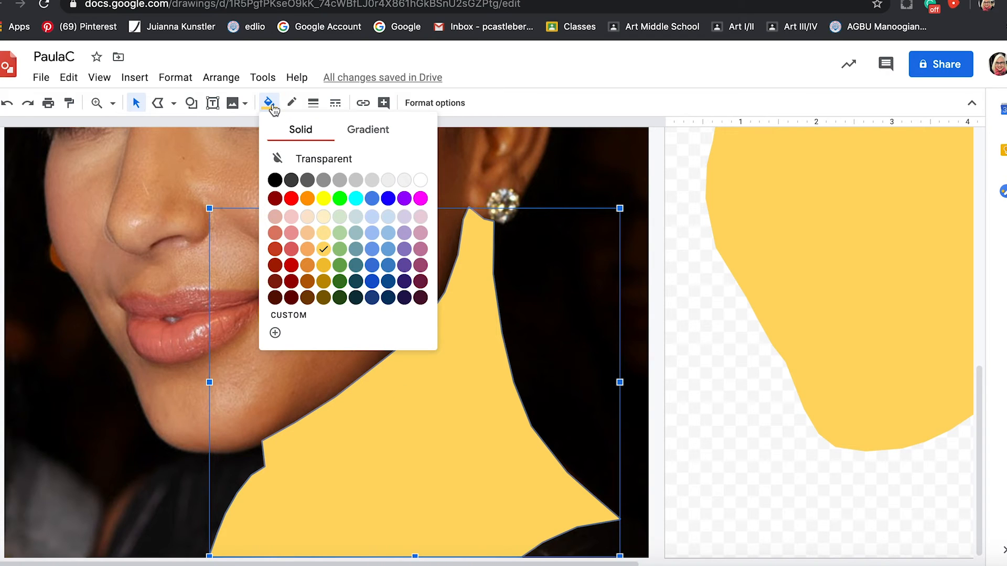
click(324, 265)
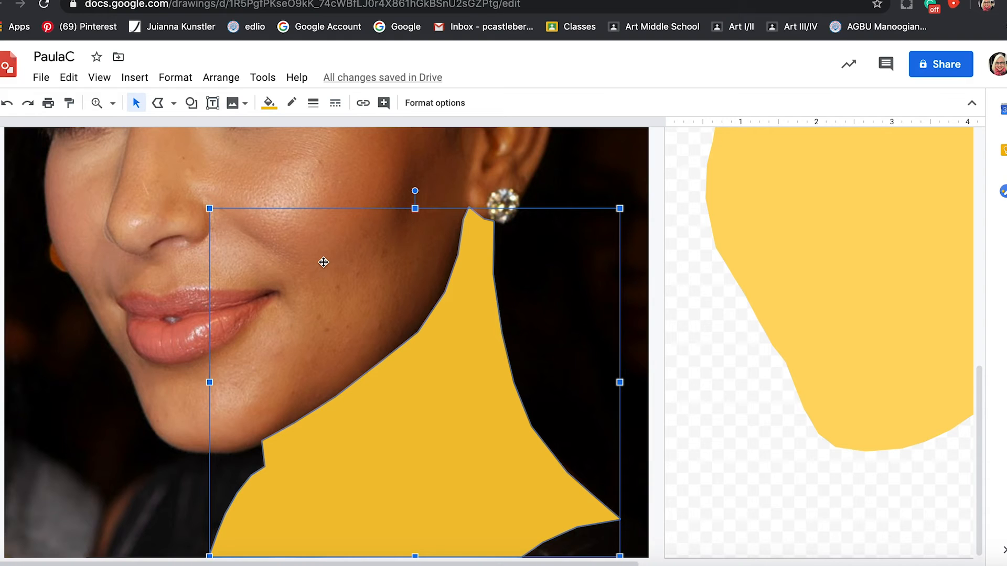
click(269, 103)
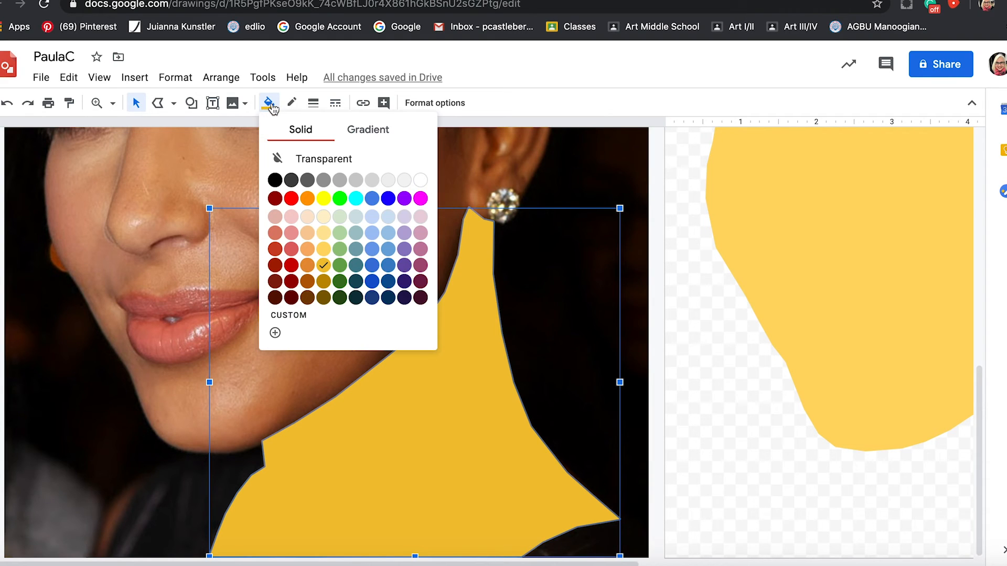
click(308, 317)
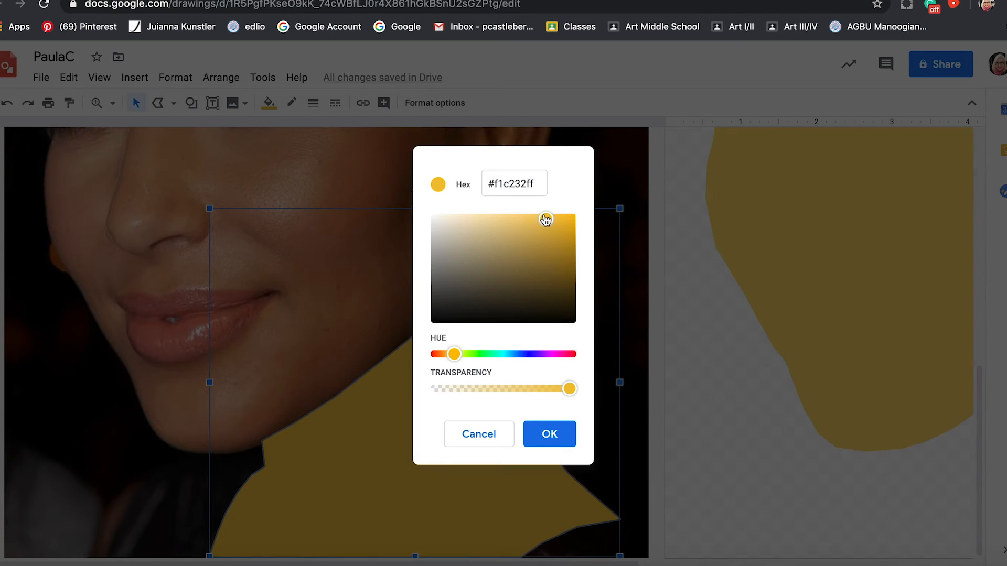
drag(547, 221, 537, 219)
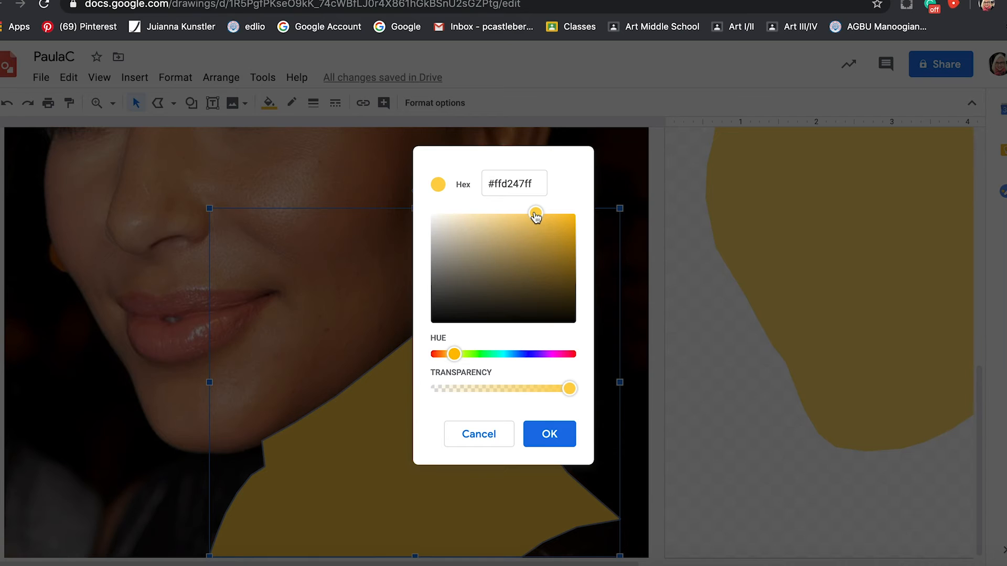
click(552, 434)
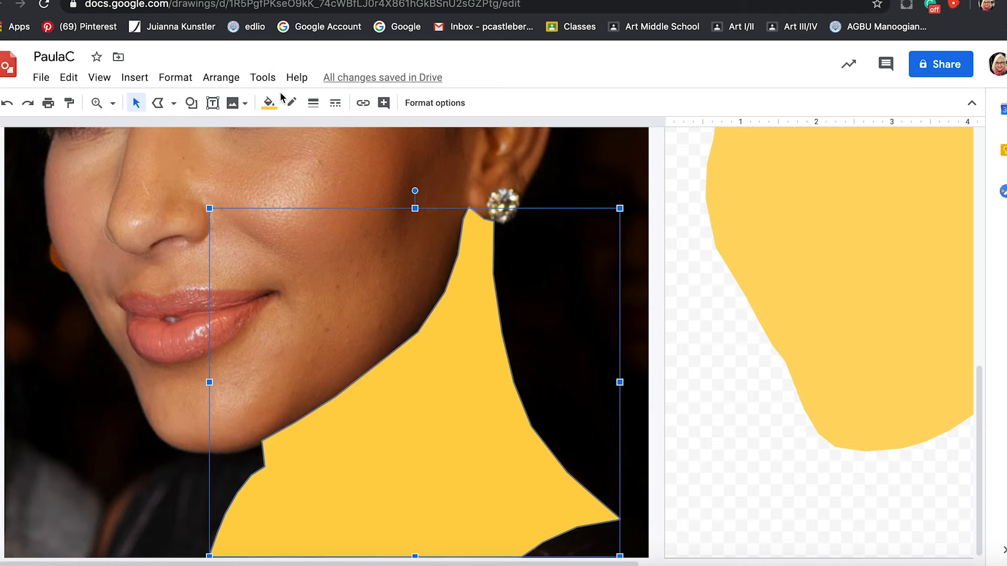
click(273, 105)
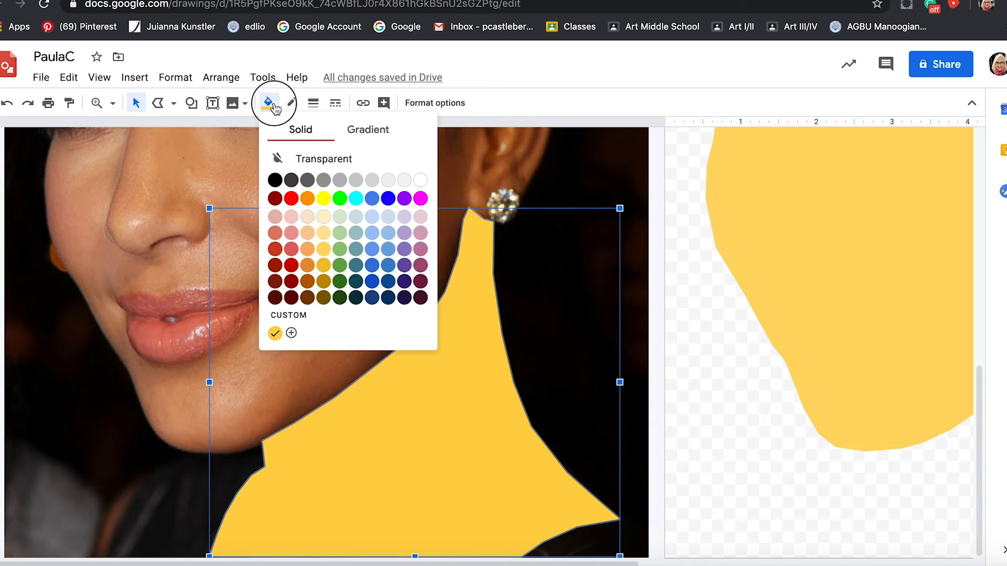
click(274, 333)
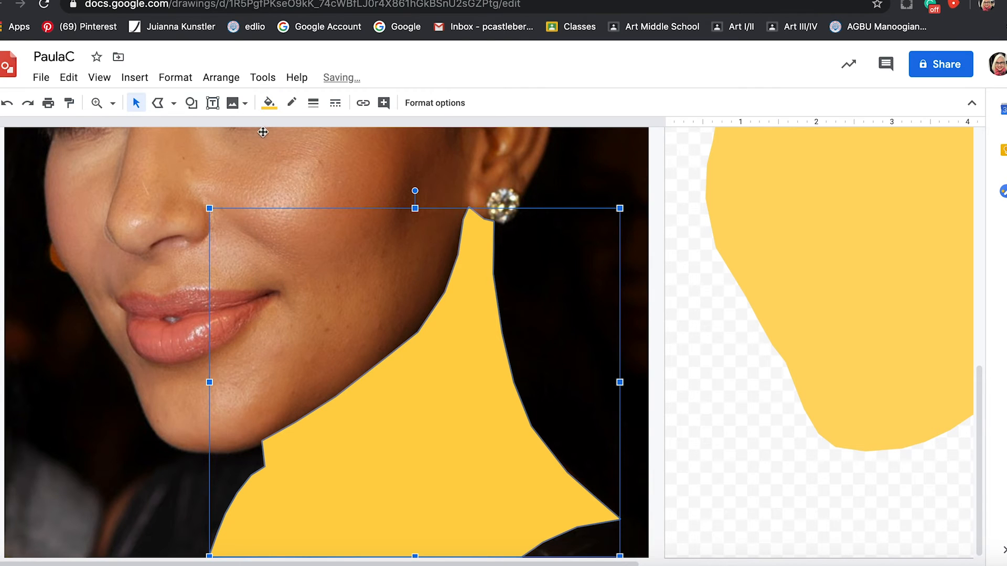
Give the neck shape a custom tan fill by shifting the yellow's hue toward orange and reducing its saturation and brightness.
click(269, 103)
click(297, 321)
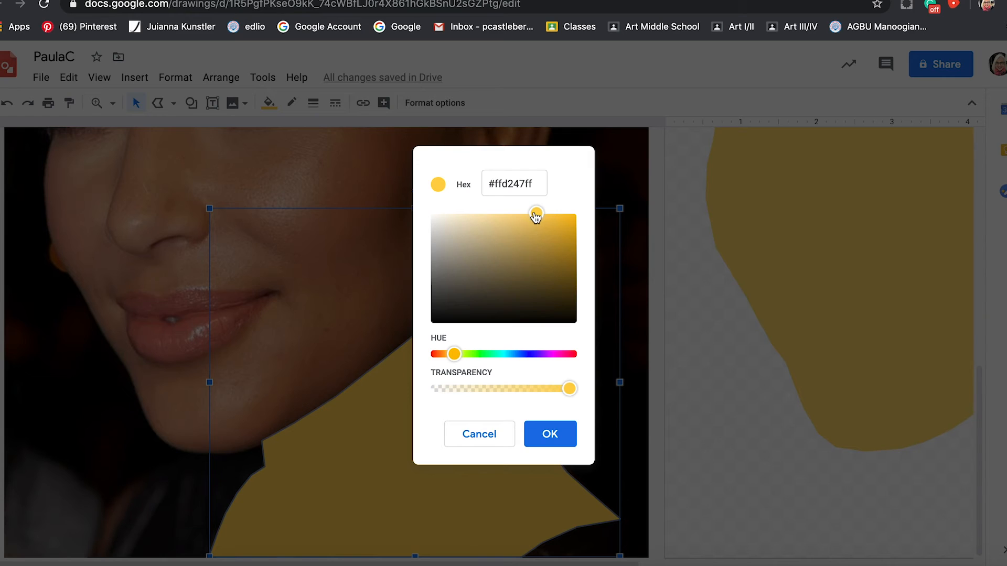
drag(536, 216, 530, 220)
drag(452, 354, 449, 355)
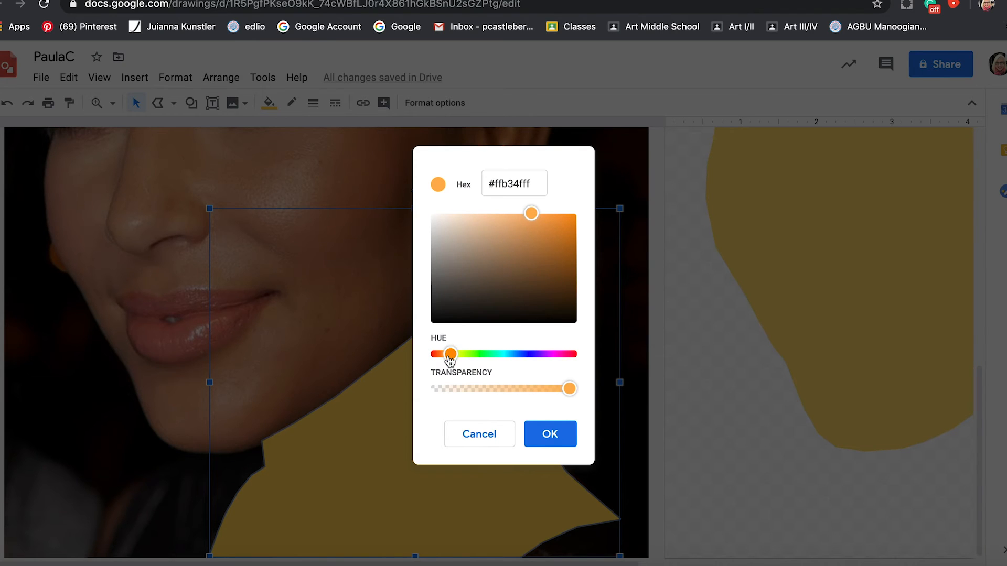
drag(528, 214, 512, 226)
click(544, 435)
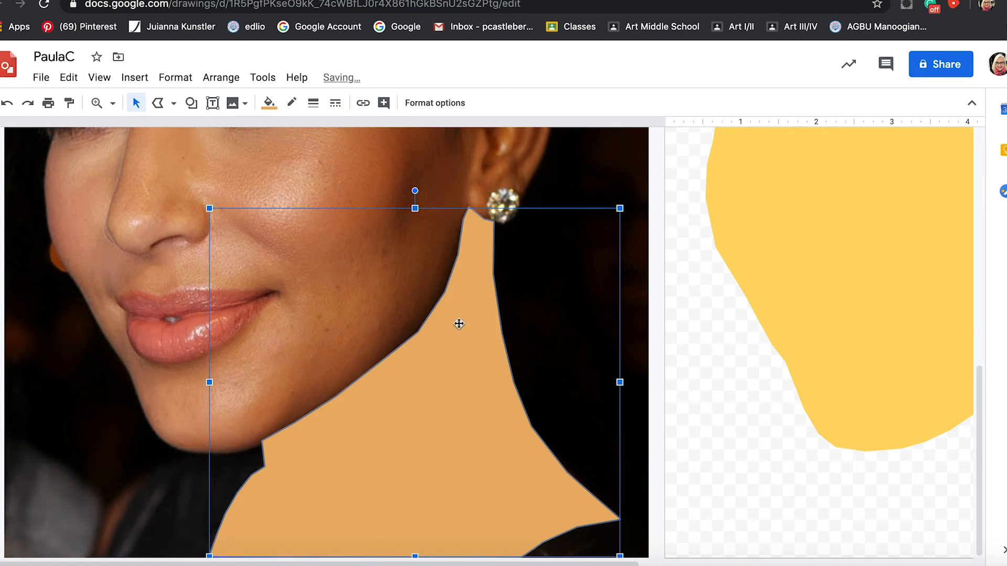
Fill the face shape with the custom peach color #fabc7d.
click(797, 194)
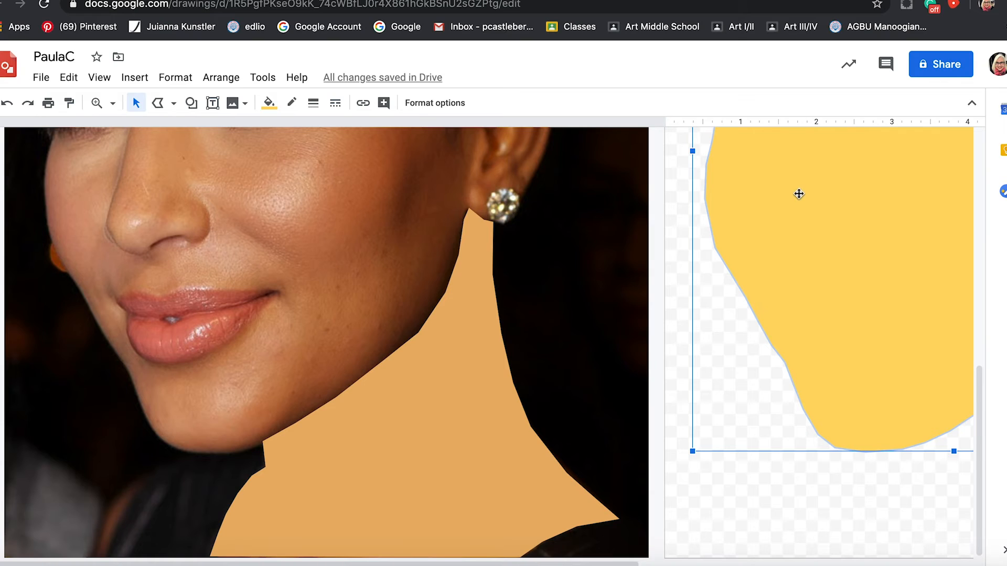
click(274, 107)
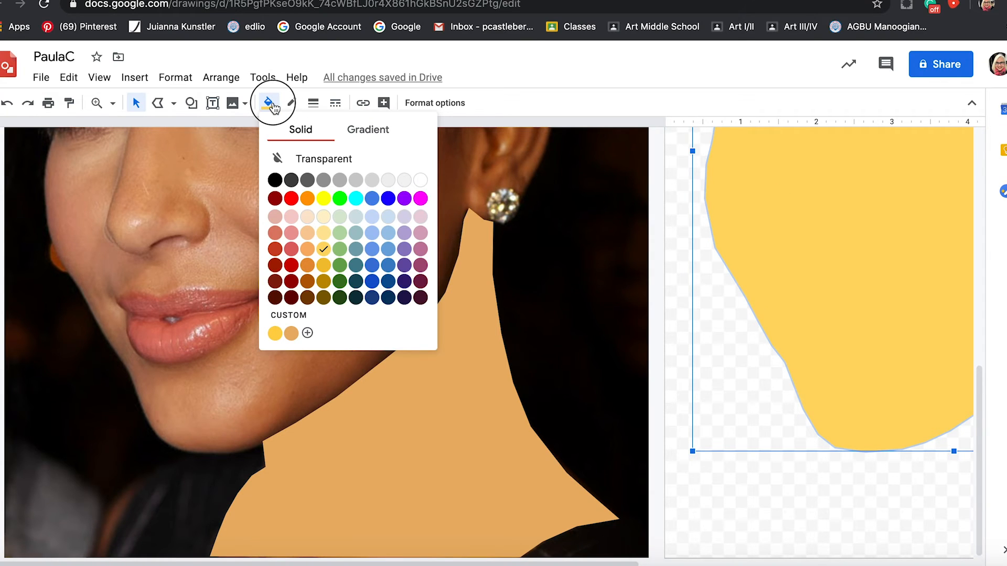
click(308, 333)
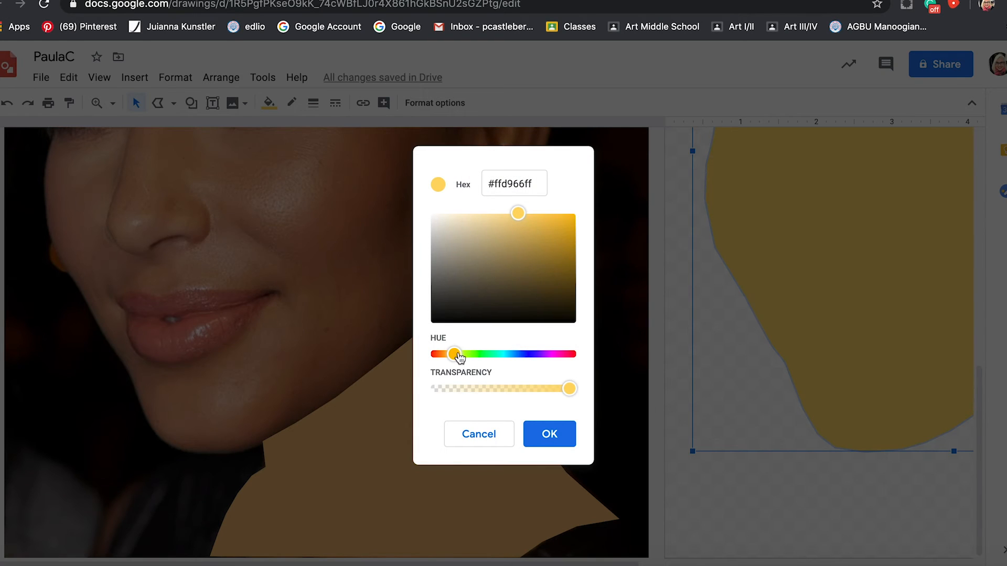
drag(456, 355, 452, 357)
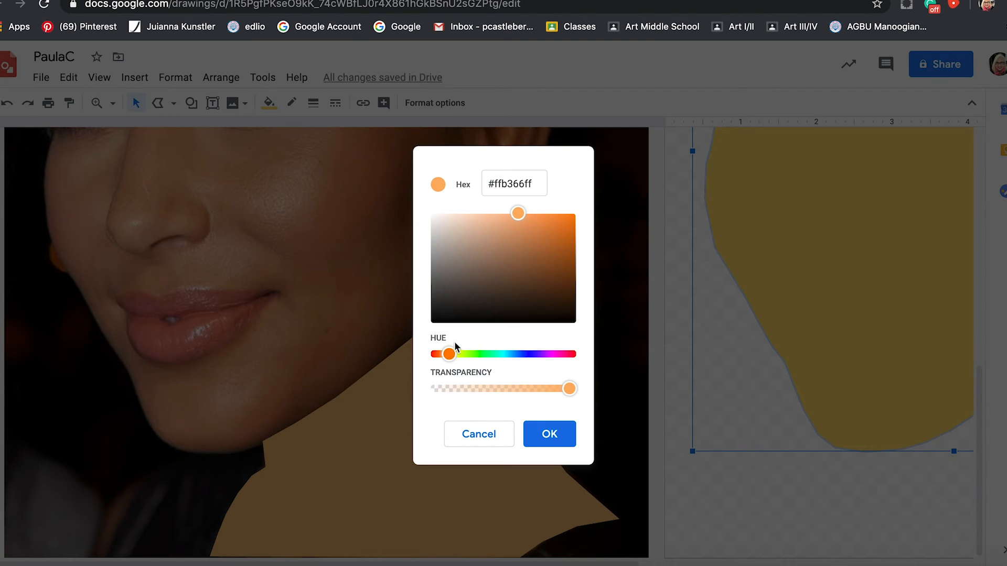
mouse_move(518, 215)
mouse_down()
mouse_move(501, 207)
mouse_move(503, 216)
mouse_up()
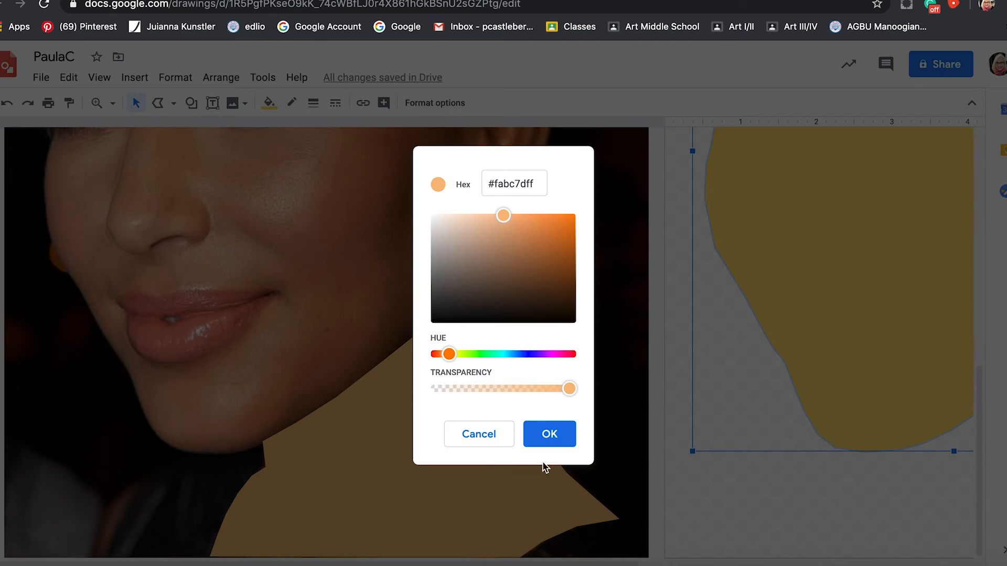
click(543, 437)
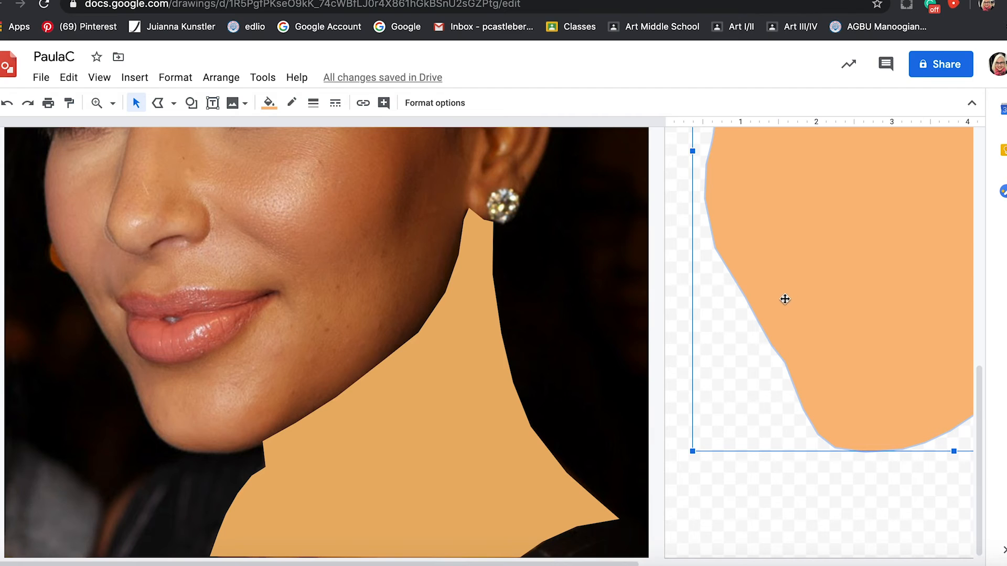
Set the face shape's fill to the lighter, yellower custom skin tone #ffd58d.
click(268, 103)
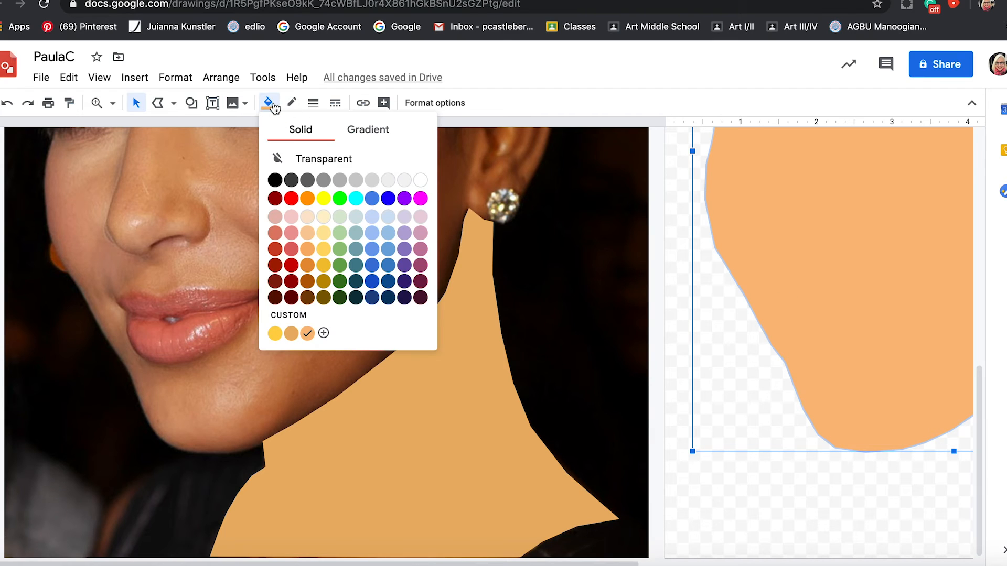
click(322, 319)
click(506, 211)
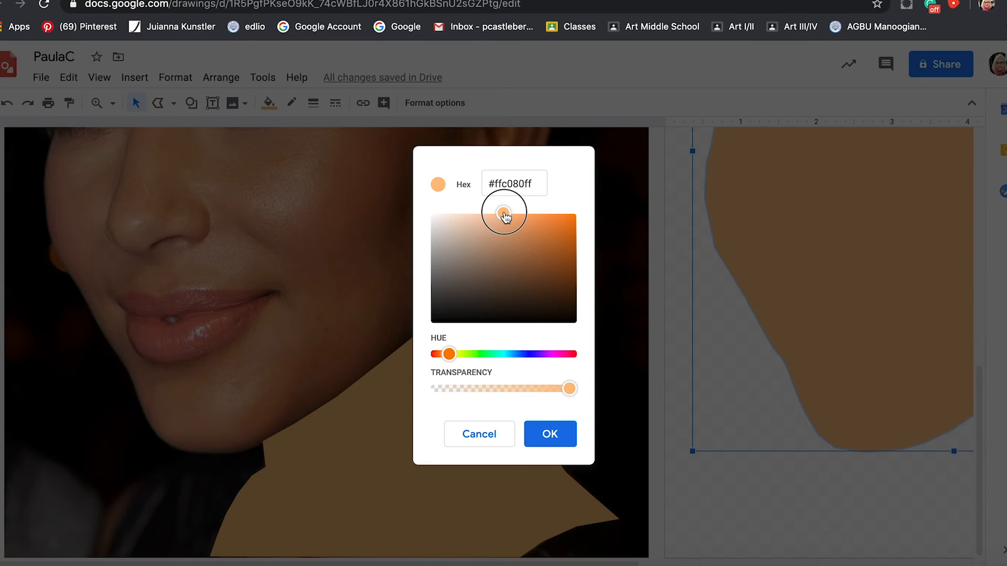
click(450, 355)
drag(451, 355, 451, 355)
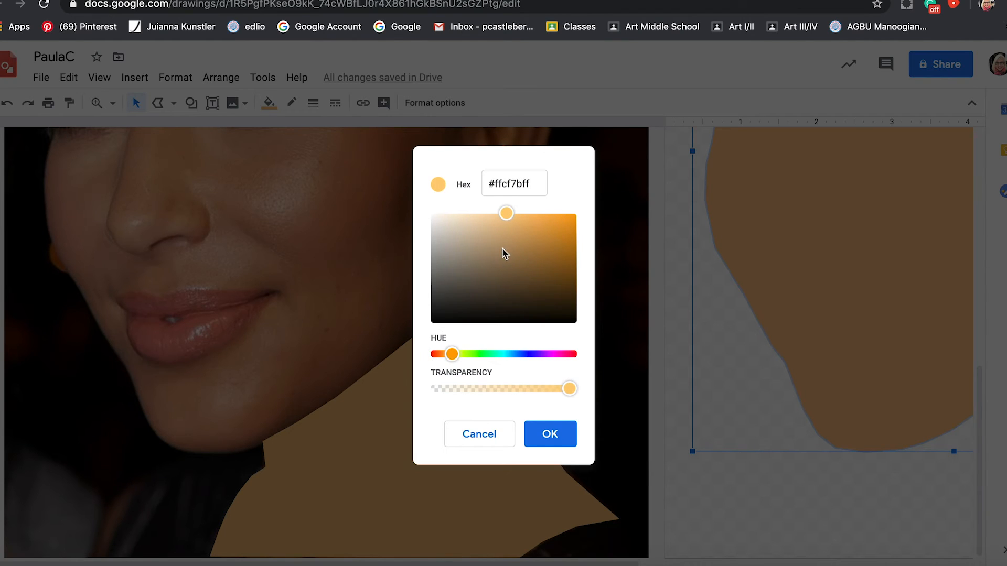
drag(505, 219, 496, 212)
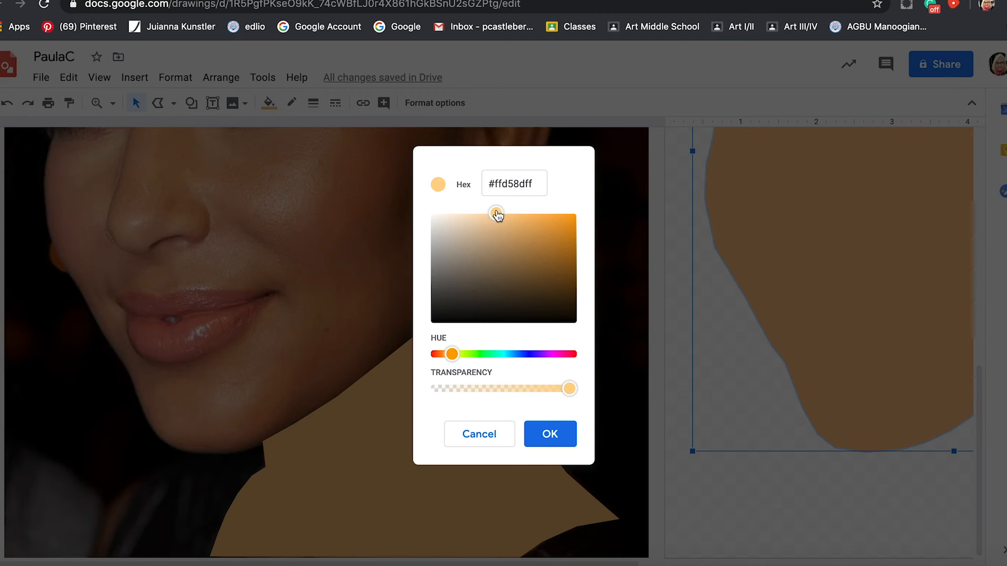
click(546, 427)
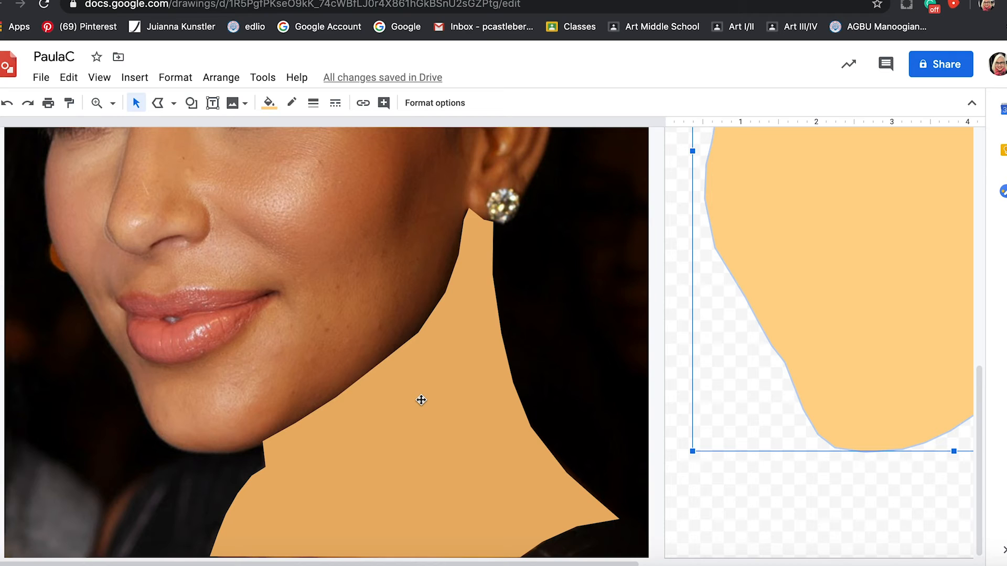
Move the neck shape off the photo onto the drawing page, aligned beneath the face shape's jaw and earlobe.
key(super+alt+minus)
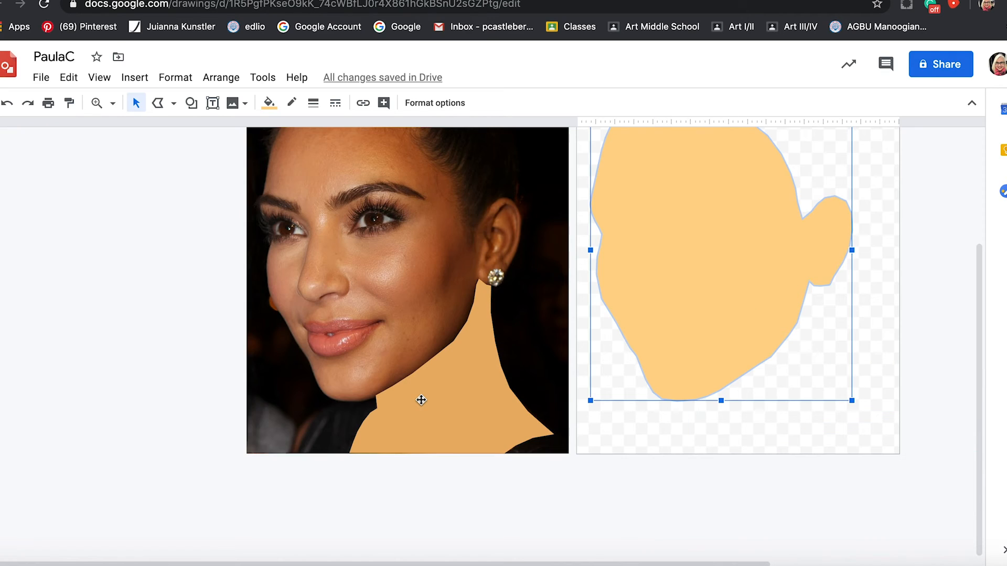
click(421, 401)
drag(421, 400, 748, 404)
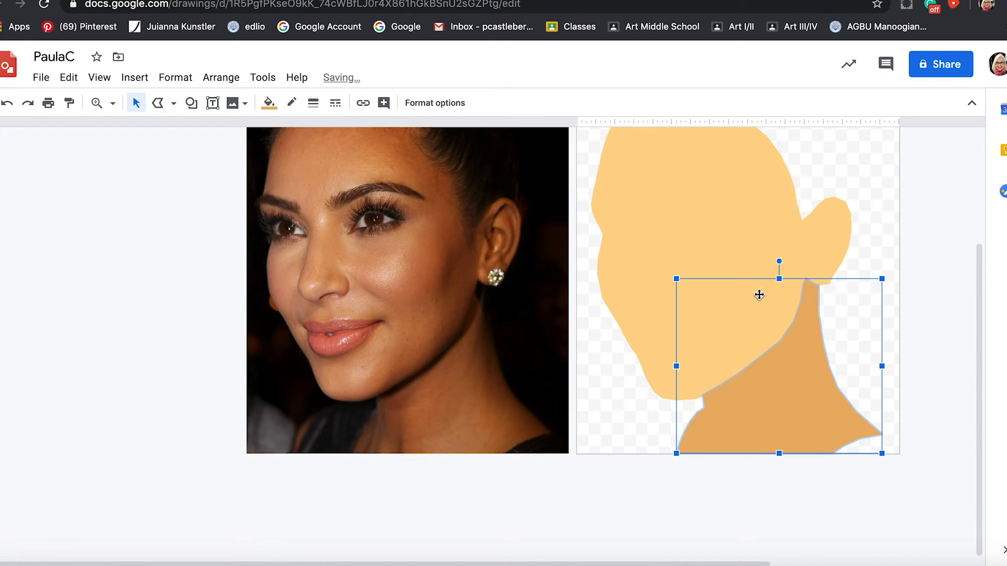
drag(807, 393, 791, 346)
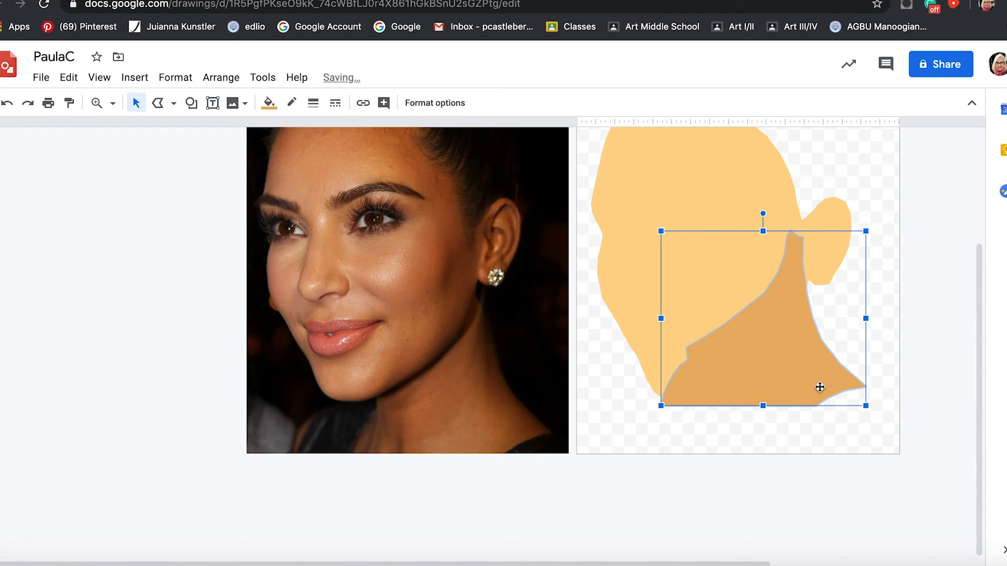
key(ctrl+z)
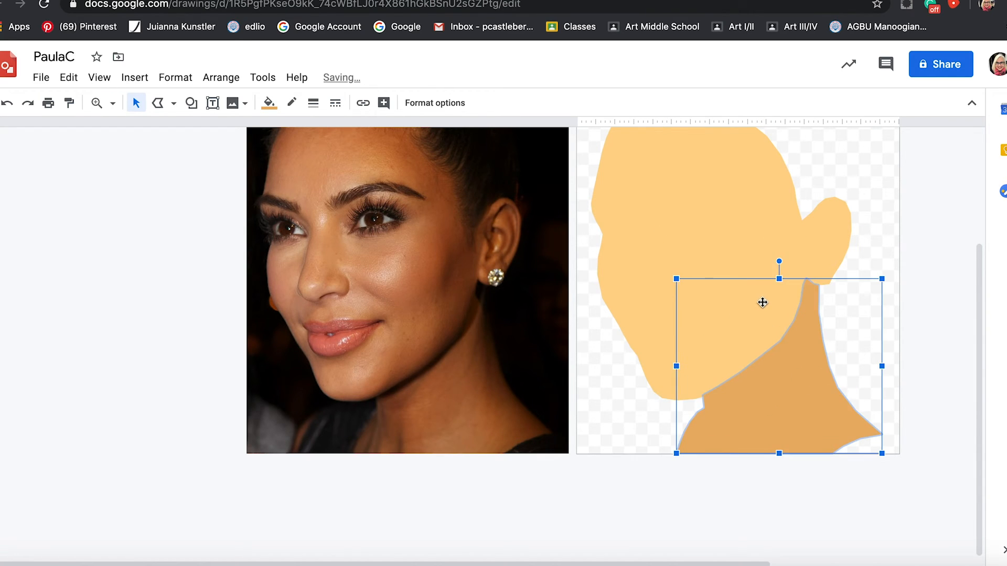
Bring the face shape to the front so its jawline overlaps the neck, and deselect it.
click(678, 217)
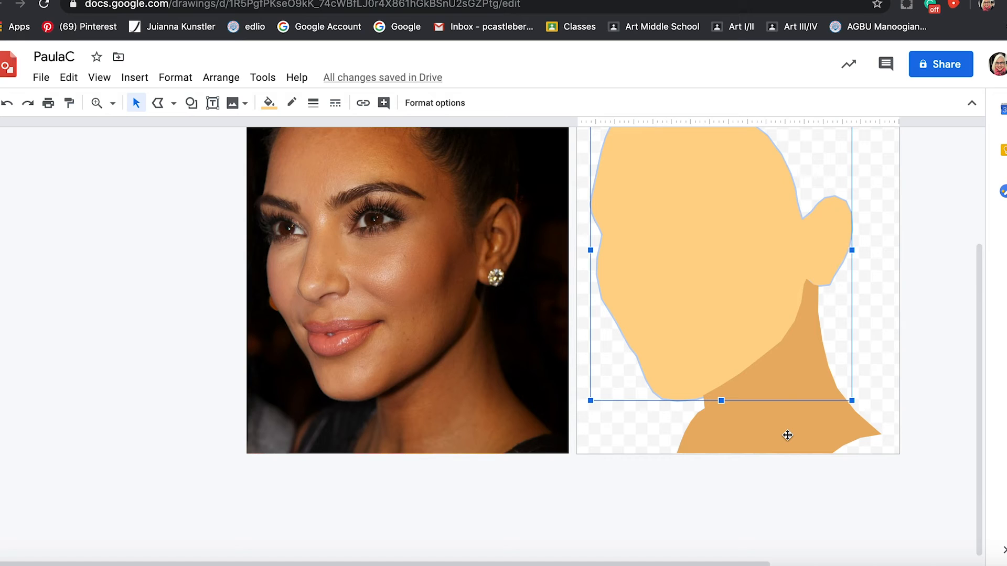
right_click(692, 251)
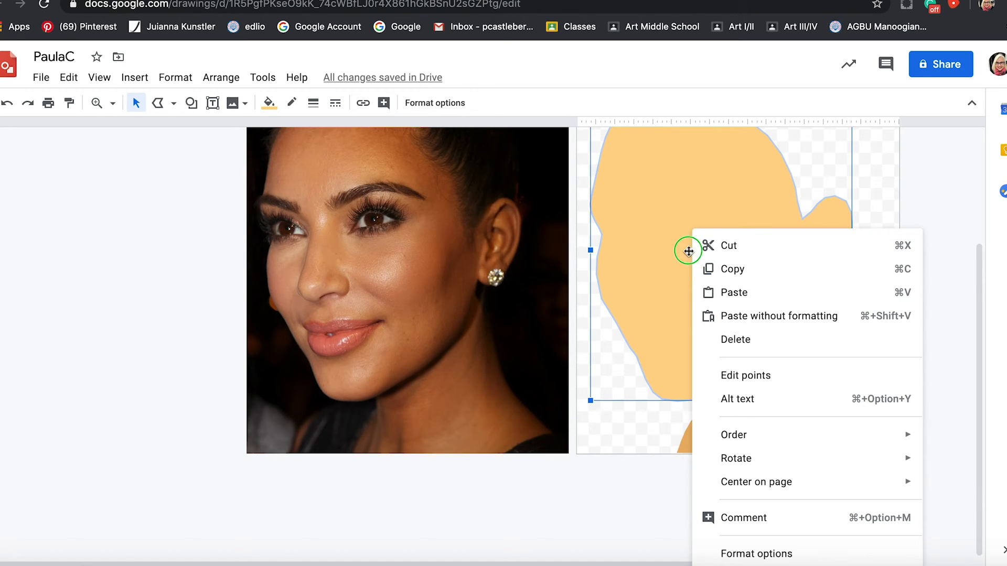
click(732, 438)
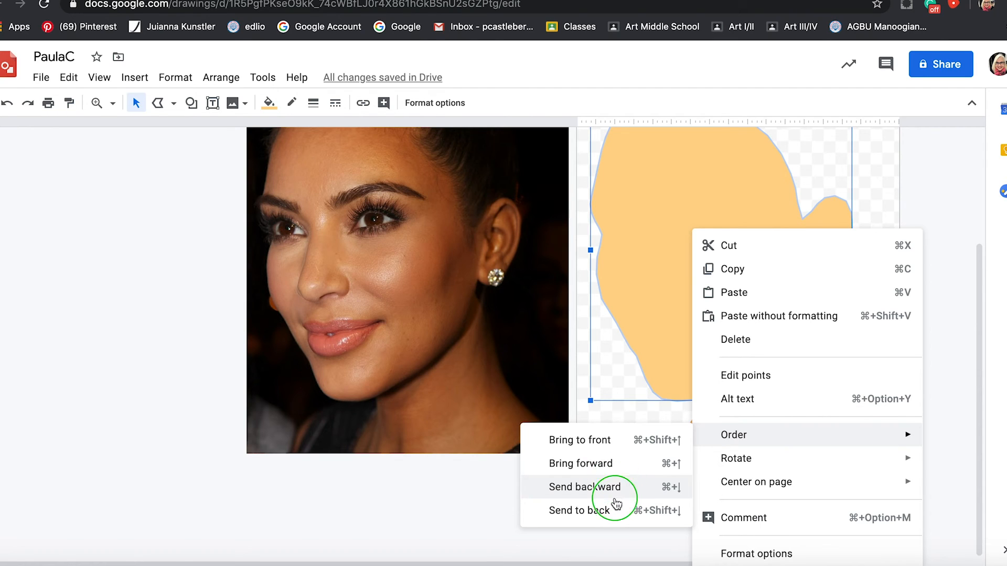
click(607, 442)
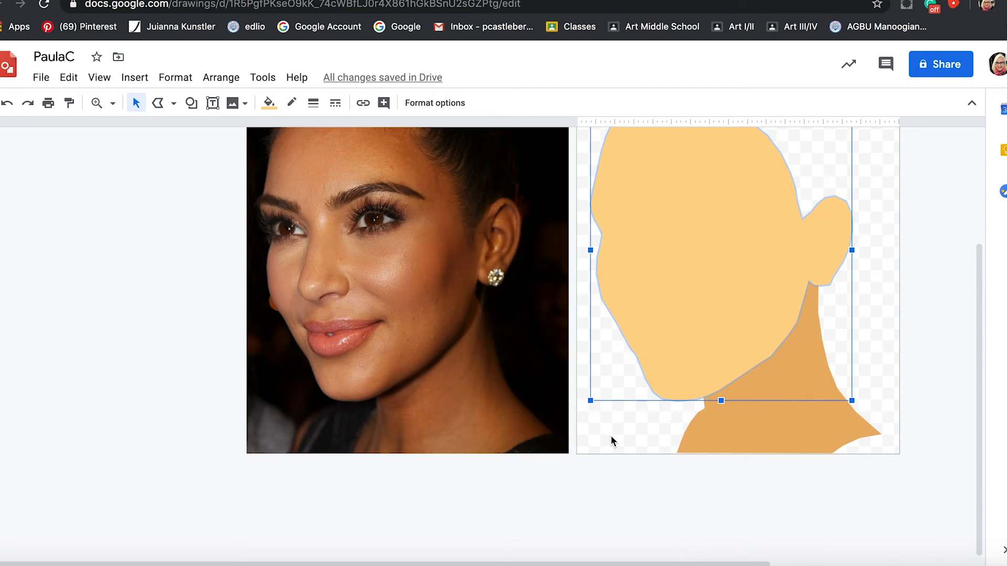
click(610, 435)
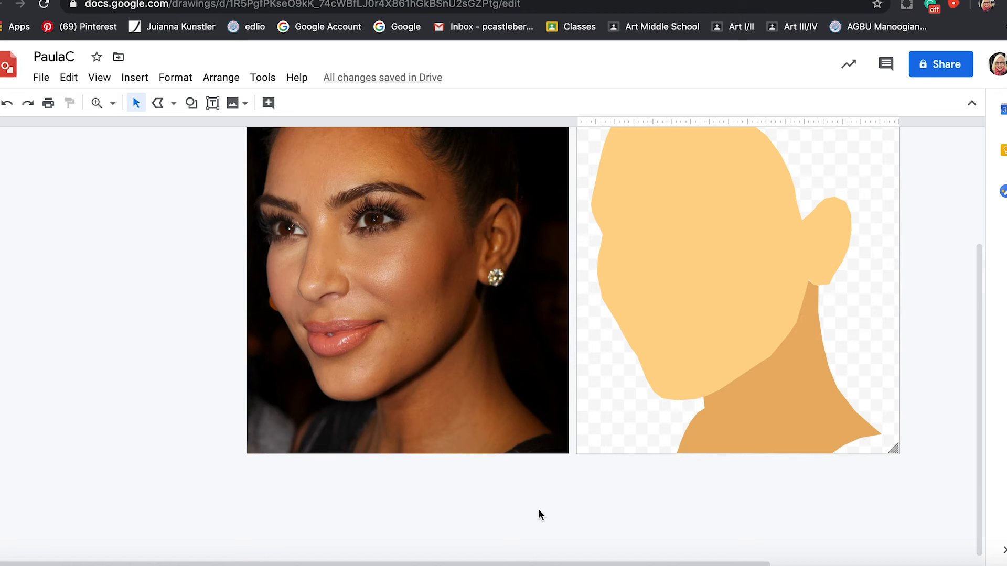
scroll(589, 410, up, 3)
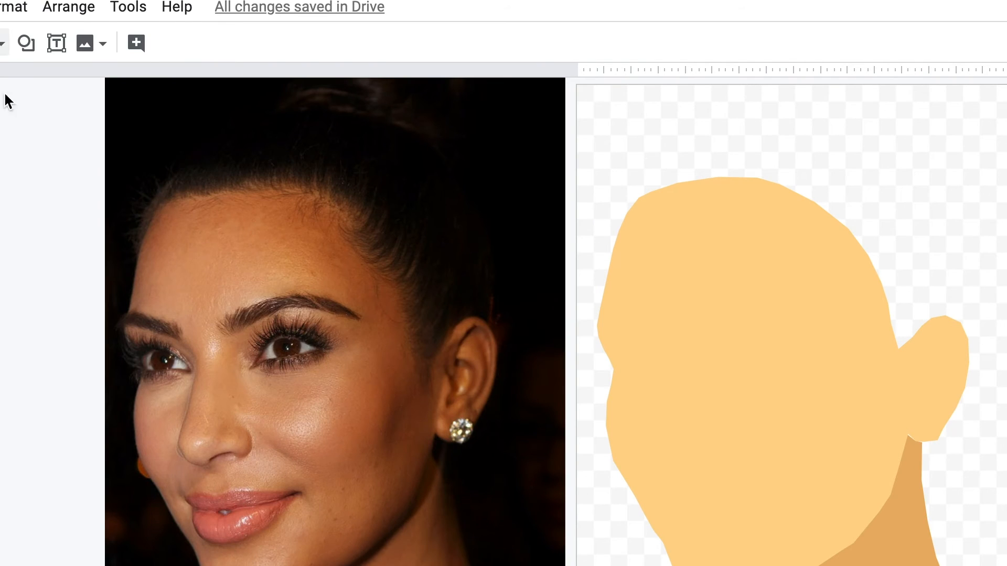
Try to trace the hair outline on the photo with the Polyline tool, starting along the forehead hairline.
click(174, 103)
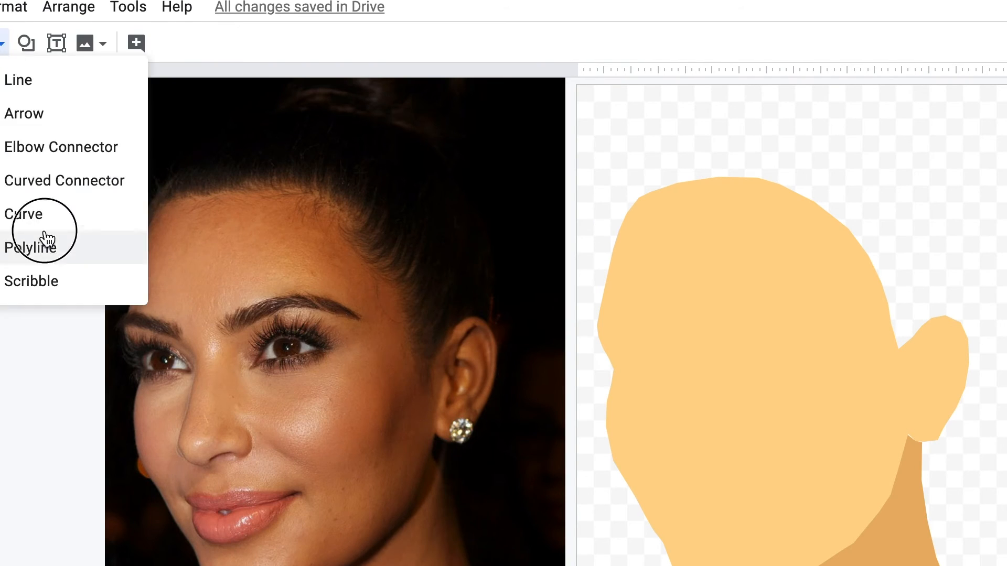
click(37, 248)
click(141, 242)
click(144, 215)
click(156, 191)
click(176, 170)
click(193, 147)
click(209, 129)
scroll(209, 129, up, 2)
click(506, 400)
double_click(482, 402)
key(ctrl+z)
Try again to trace the hair, following its outer contour from the forehead over the crown toward the ear.
click(139, 325)
click(137, 303)
click(142, 286)
click(159, 260)
click(177, 239)
click(226, 203)
click(335, 175)
click(398, 187)
click(461, 222)
click(510, 331)
click(506, 418)
click(487, 457)
click(449, 421)
key(ctrl+z)
Trace the hair around the forehead, crown and ear as a closed polyline shape and fill it black.
click(141, 326)
click(134, 290)
click(144, 247)
click(168, 202)
click(209, 176)
click(281, 160)
click(348, 162)
click(467, 499)
click(427, 494)
click(412, 450)
click(417, 417)
click(414, 384)
click(402, 348)
click(141, 326)
click(137, 44)
click(146, 152)
Move the black hair shape onto the drawing page and adjust its points to fit around the head and ear.
drag(481, 383, 936, 409)
double_click(914, 452)
drag(914, 453, 928, 430)
drag(901, 505, 921, 403)
drag(889, 427, 897, 436)
double_click(944, 445)
drag(943, 459, 948, 399)
drag(938, 511, 963, 420)
drag(969, 478, 967, 442)
drag(978, 441, 964, 470)
drag(981, 402, 980, 423)
drag(944, 250, 924, 230)
drag(967, 303, 957, 274)
drag(979, 351, 976, 325)
drag(978, 388, 983, 365)
drag(979, 423, 984, 407)
click(997, 415)
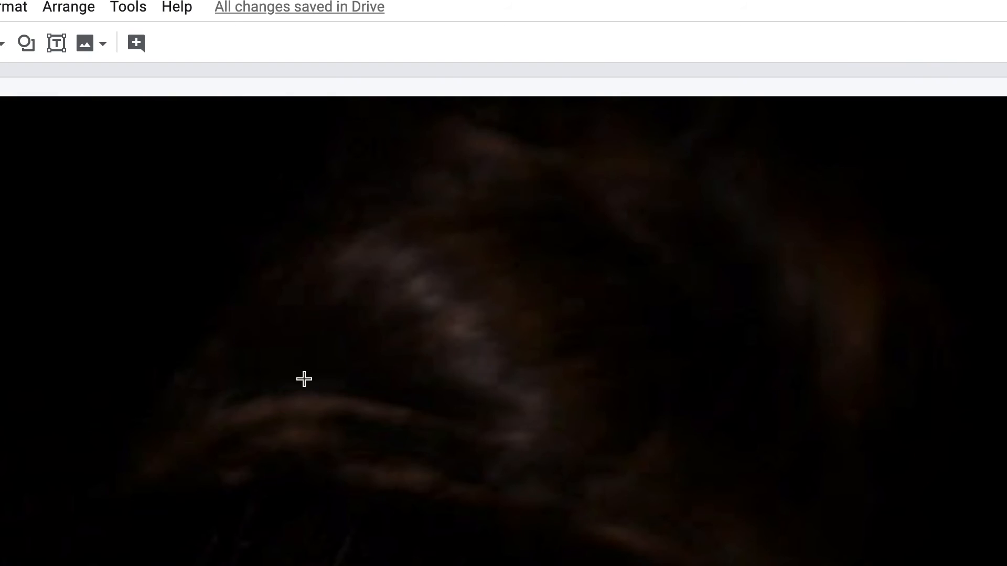
Move the black bun shape onto the top of the hair and adjust its lower points to overlap the hair.
mouse_move(319, 391)
mouse_down()
mouse_move(327, 286)
mouse_move(443, 174)
mouse_move(830, 184)
mouse_move(1004, 452)
mouse_move(990, 507)
mouse_move(731, 518)
mouse_move(672, 540)
mouse_move(583, 463)
mouse_move(382, 396)
mouse_up()
drag(555, 335, 1006, 335)
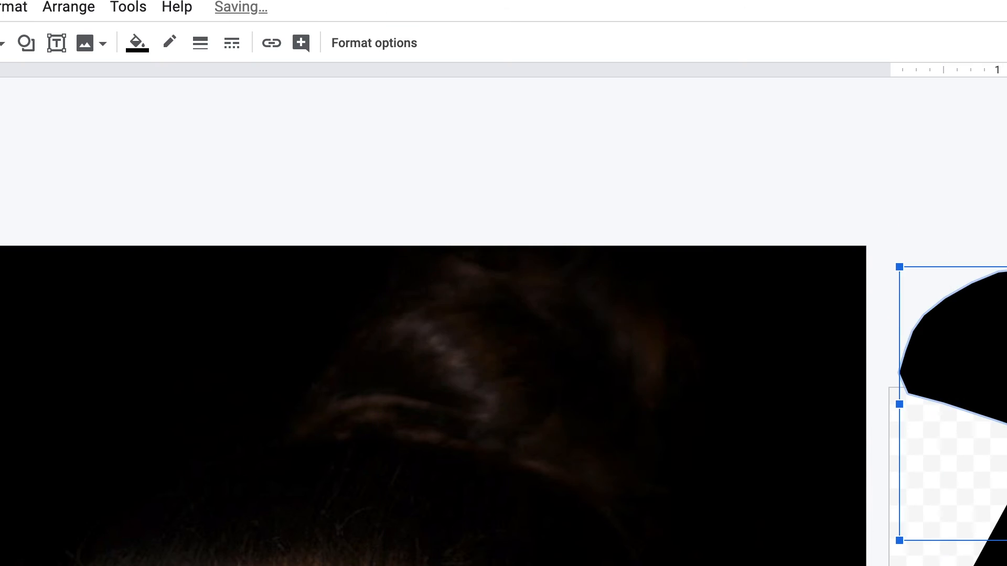
scroll(420, 445, right, 10)
drag(221, 362, 612, 387)
double_click(611, 387)
drag(433, 394, 414, 411)
drag(469, 402, 461, 423)
drag(527, 422, 524, 439)
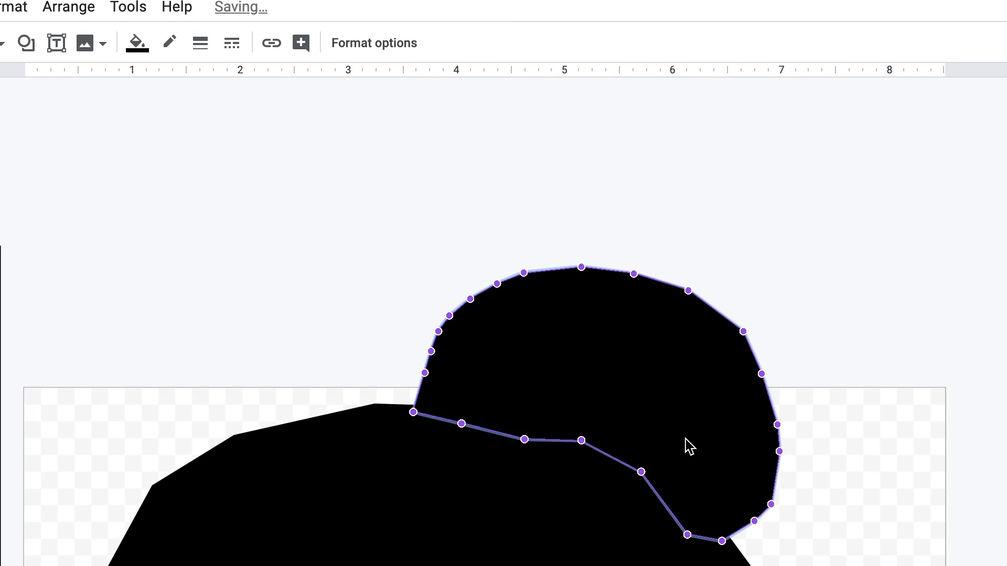
click(891, 451)
Outline the photo's left eye as a closed polyline shape and adjust the points at its inner corner.
click(0, 43)
click(0, 161)
key(ctrl+alt+plus)
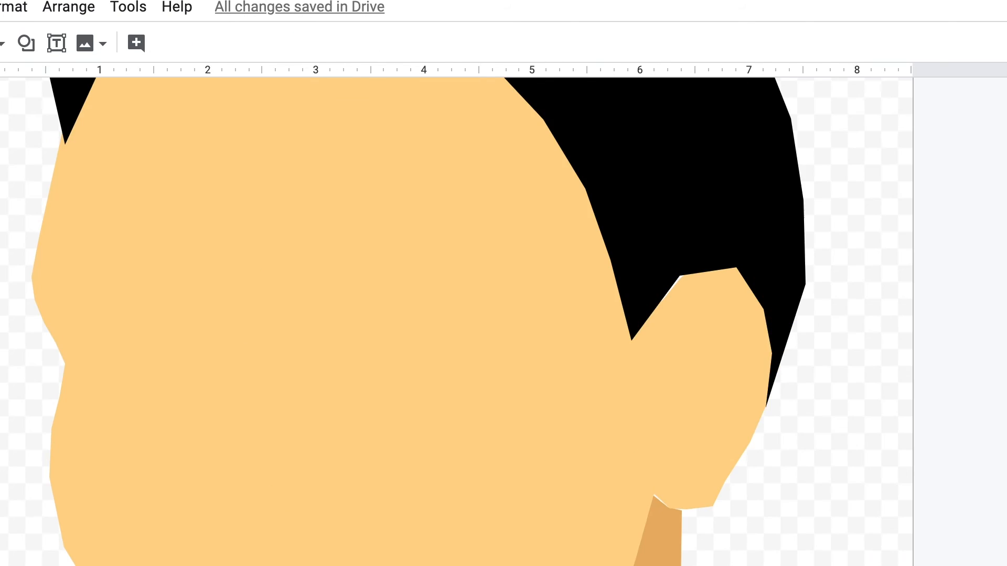
scroll(504, 322, left, 12)
key(ctrl+alt+plus)
double_click(92, 325)
key(super+z)
click(92, 316)
click(84, 368)
click(92, 318)
double_click(85, 344)
drag(84, 368, 85, 341)
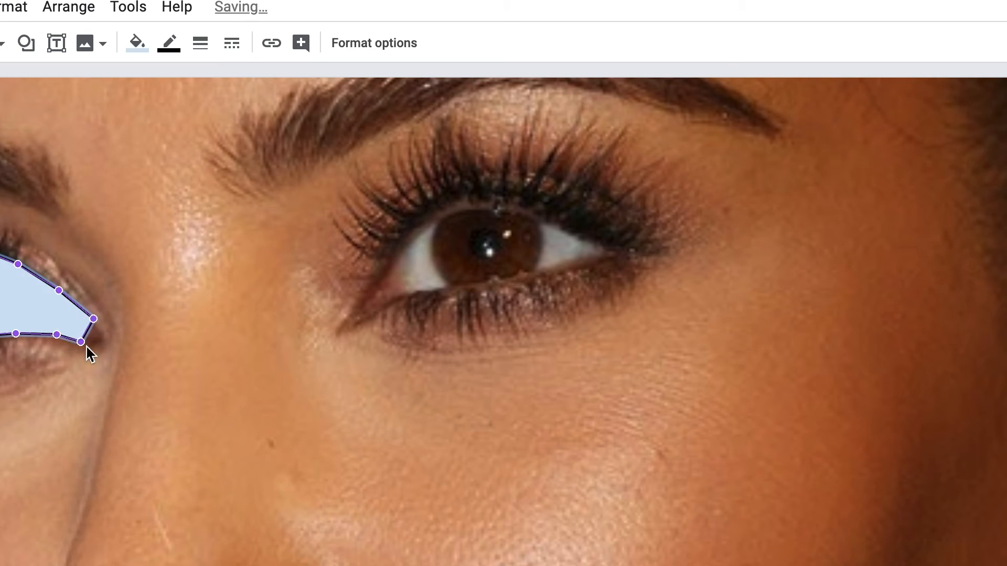
Fill the left eye shape with very light gray and make its outline transparent.
click(143, 40)
click(257, 109)
click(169, 43)
click(220, 345)
Trace the white of the photo's right eye as a closed, light gray polyline shape between the lash lines.
click(388, 270)
click(408, 242)
click(439, 210)
click(475, 198)
click(567, 268)
click(505, 286)
click(461, 292)
click(426, 295)
click(402, 298)
click(383, 299)
click(388, 270)
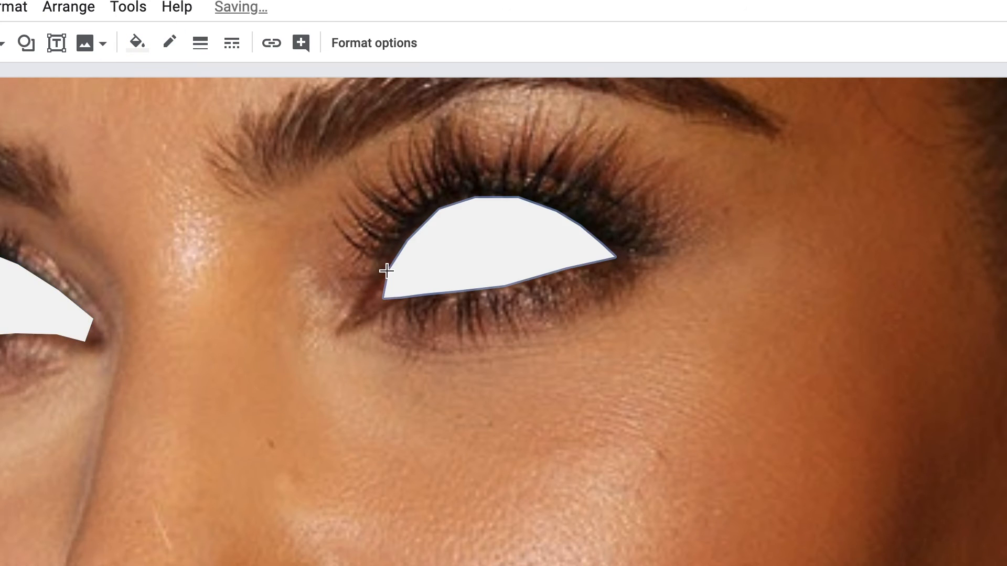
Trace the eyebrow above the right eye as a closed polyline shape, from its inner end to the tapered tip.
scroll(163, 321, up, 3)
click(220, 287)
click(255, 263)
click(327, 232)
click(402, 208)
click(522, 183)
click(614, 194)
click(685, 213)
click(740, 246)
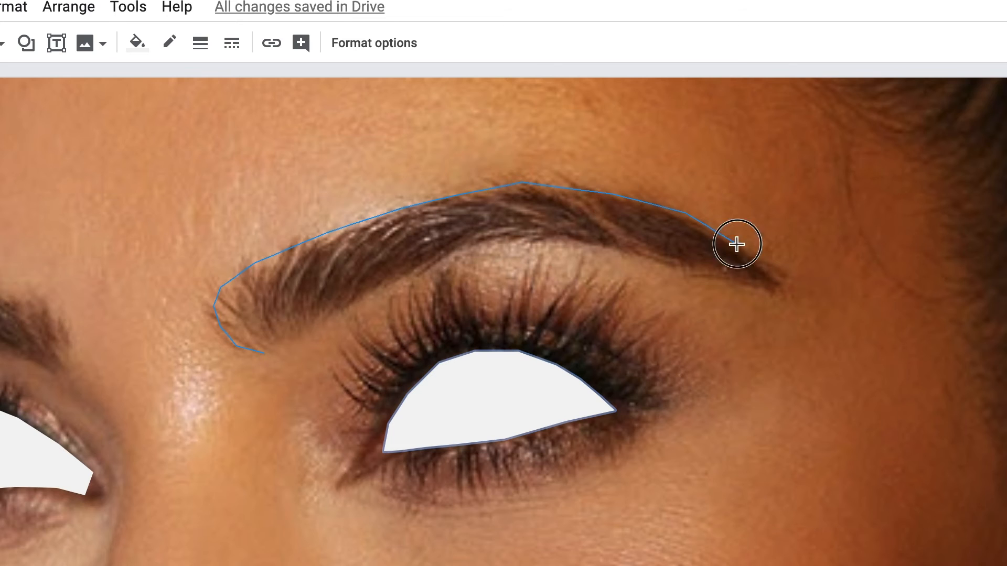
click(298, 345)
click(264, 354)
Fill the right eyebrow shape with the custom dark brown #55321a.
click(133, 40)
click(147, 321)
click(137, 42)
click(146, 153)
click(137, 42)
click(182, 344)
click(386, 402)
click(441, 320)
click(391, 401)
click(513, 304)
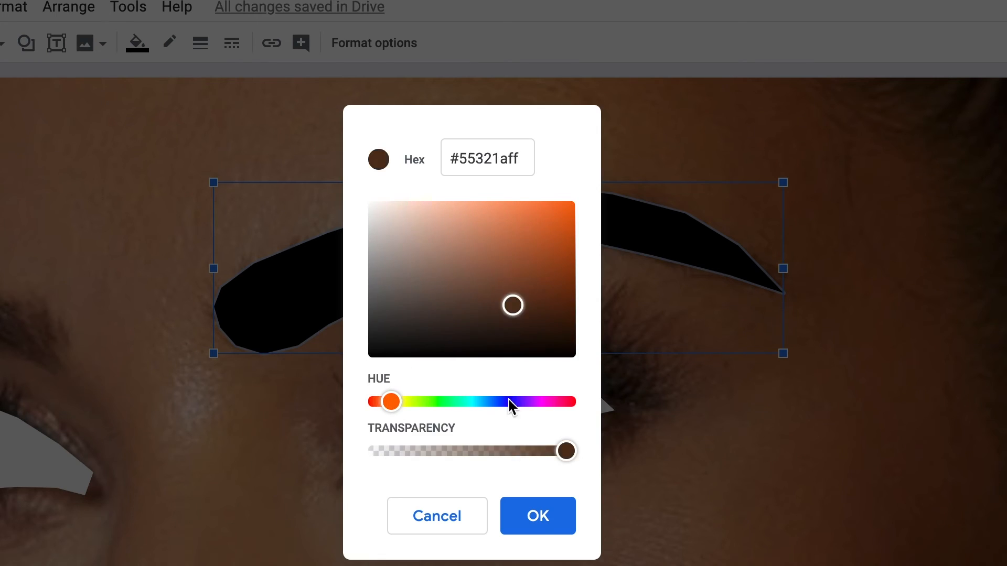
click(534, 516)
Trace the left eyebrow as a closed polyline shape with the same dark brown fill.
click(11, 295)
click(38, 299)
click(68, 334)
click(64, 375)
click(22, 358)
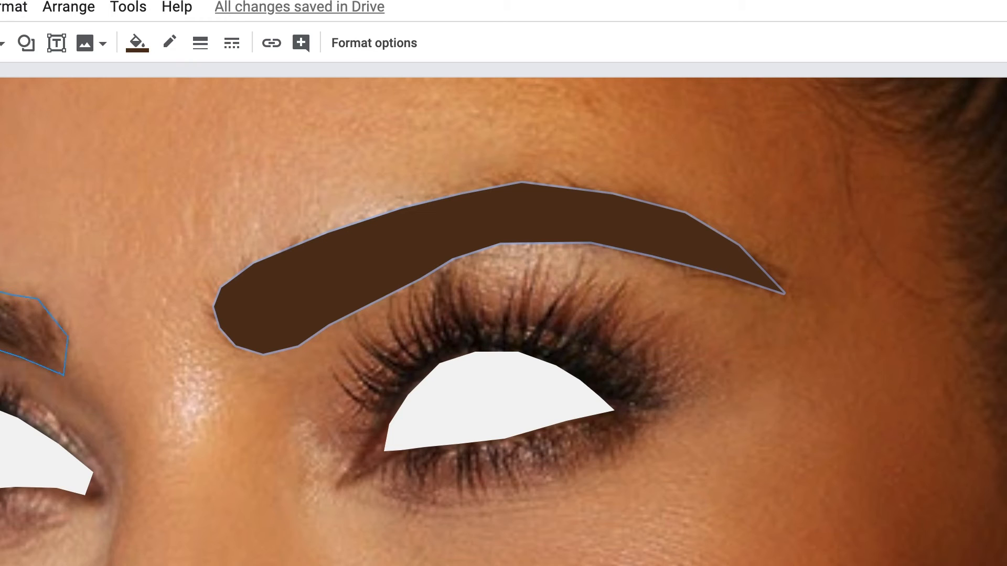
Draw a thin brown wedge at the right eye's inner corner and the first pointed lash just above it.
click(333, 490)
click(373, 435)
click(377, 413)
click(362, 408)
click(341, 392)
click(331, 371)
click(355, 393)
click(380, 400)
Draw the next two curved, pointed brown lashes along the inner part of the right eye's upper lid.
click(351, 377)
click(338, 347)
click(364, 376)
click(375, 384)
double_click(387, 388)
click(387, 388)
click(395, 375)
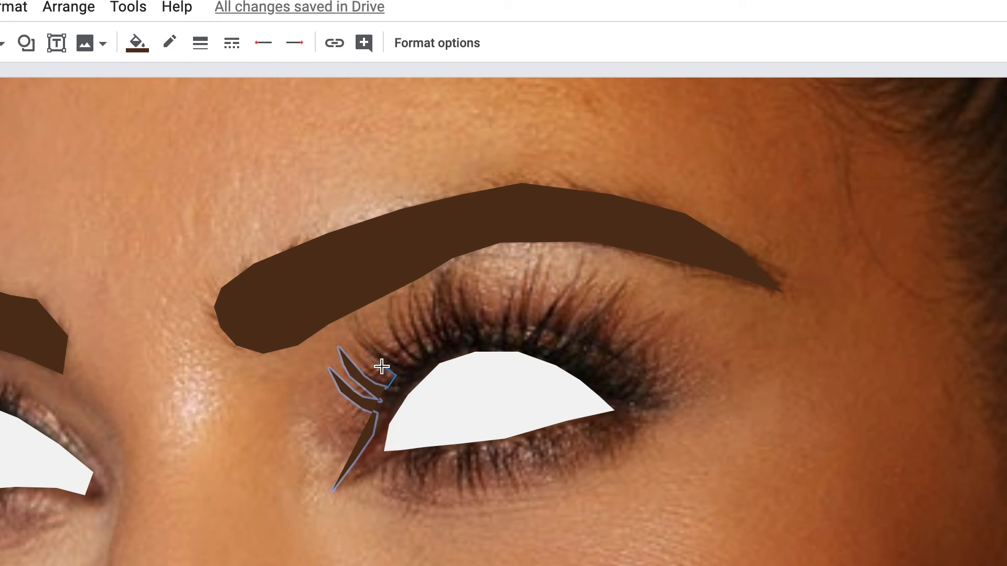
click(376, 348)
click(391, 361)
double_click(407, 372)
click(406, 372)
Draw the next curved, pointed brown lashes across the inner half of the right eye's upper lid.
double_click(418, 359)
click(399, 348)
click(390, 312)
click(393, 295)
click(424, 353)
click(409, 313)
click(412, 288)
click(418, 313)
double_click(431, 340)
click(437, 337)
click(433, 309)
double_click(444, 274)
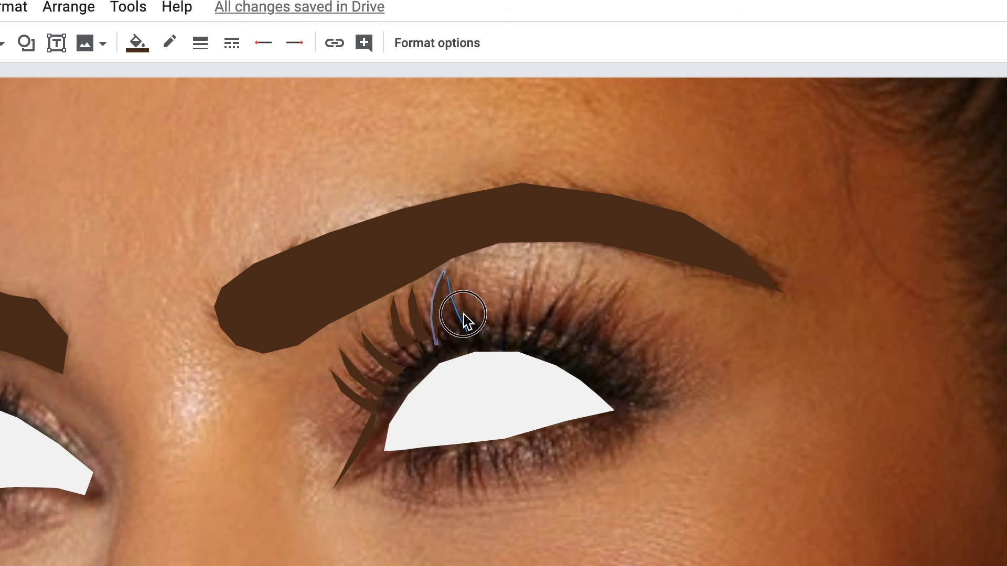
Trace a jagged brown lash cluster over the right eye's outer upper lid and begin a small sliver at the outer corner.
click(481, 326)
click(492, 315)
click(498, 273)
click(501, 318)
click(513, 298)
click(524, 256)
click(526, 316)
click(542, 298)
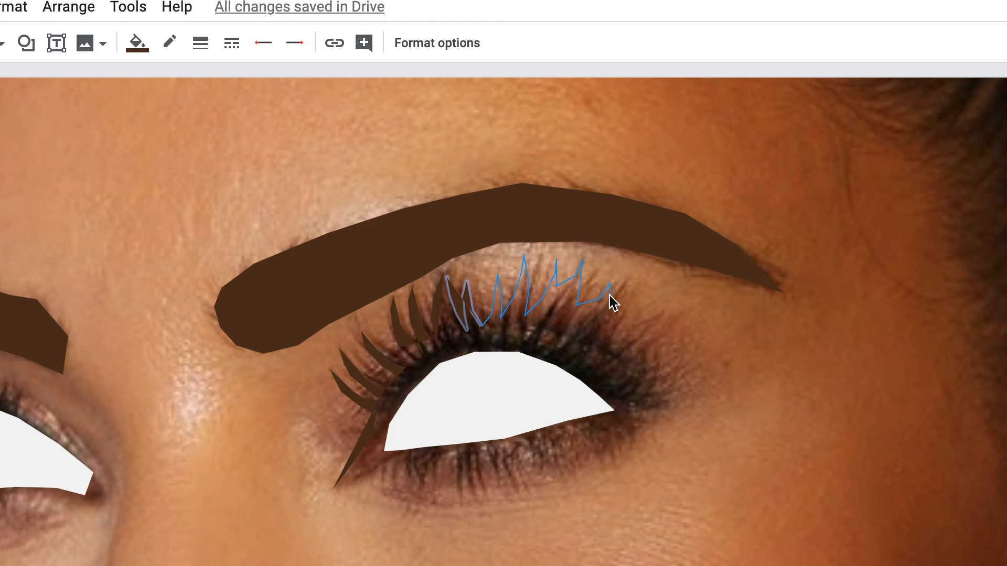
click(670, 322)
click(647, 349)
click(638, 363)
click(655, 362)
click(667, 357)
click(646, 377)
double_click(651, 397)
click(640, 412)
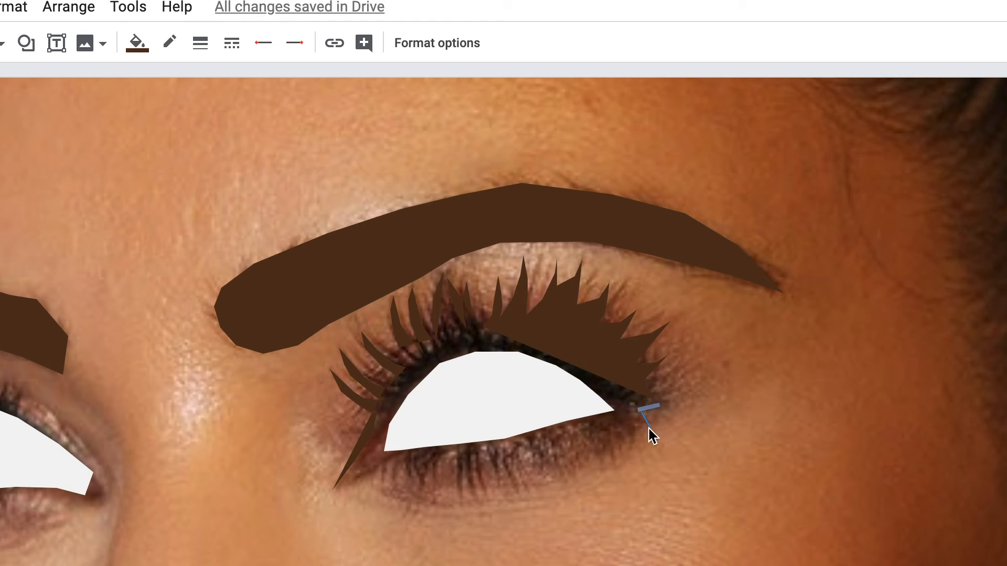
Trace a closed brown shape around the whole right eye, with jagged lower lashes and a smooth upper lid edge.
click(336, 487)
click(369, 474)
click(393, 463)
click(417, 459)
click(435, 455)
click(443, 467)
click(449, 452)
click(470, 450)
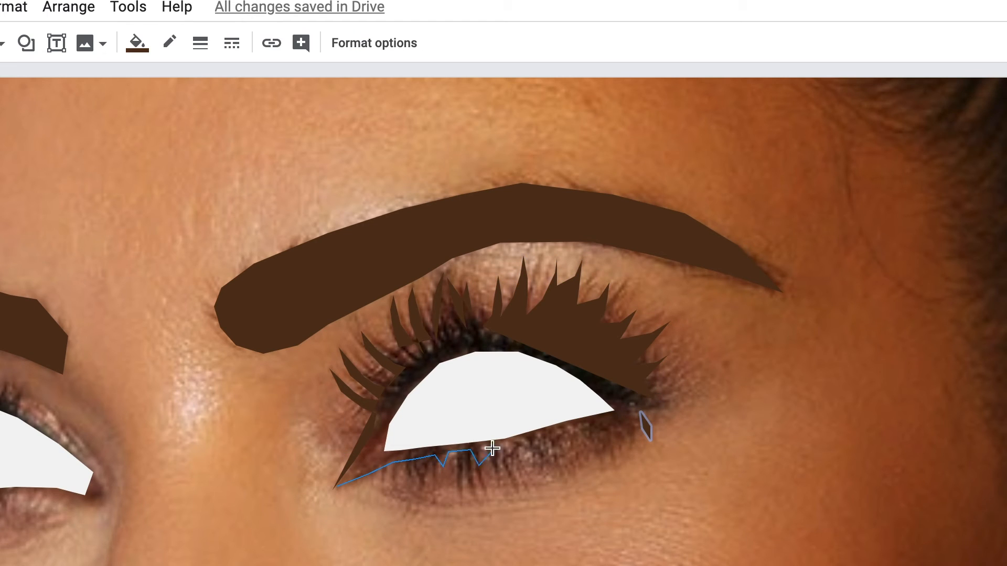
click(536, 475)
click(557, 474)
click(577, 469)
click(608, 430)
click(651, 439)
click(648, 380)
click(600, 342)
click(460, 323)
click(336, 487)
Send the brown eye surround backward, behind the right eye's white shape.
right_click(490, 387)
click(439, 373)
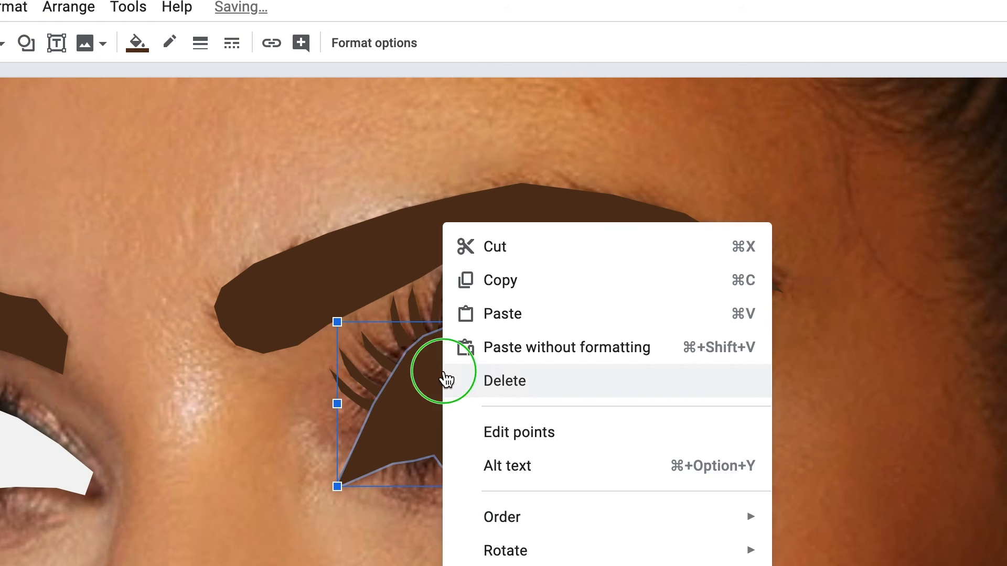
key(ctrl+Down)
key(ctrl+Down)
key(ctrl+Down)
key(ctrl+Down)
click(515, 539)
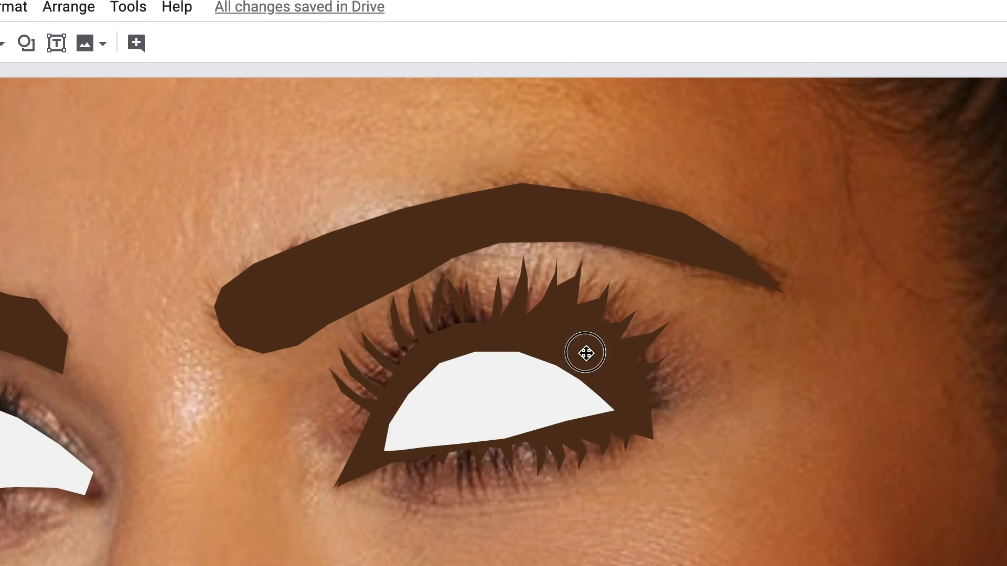
Group the right eye's lash and surround shapes and send the group behind the white eye shape.
click(585, 353)
shift+click(443, 341)
shift+click(417, 325)
shift+click(397, 328)
shift+click(378, 358)
shift+click(379, 371)
right_click(548, 324)
right_click(512, 375)
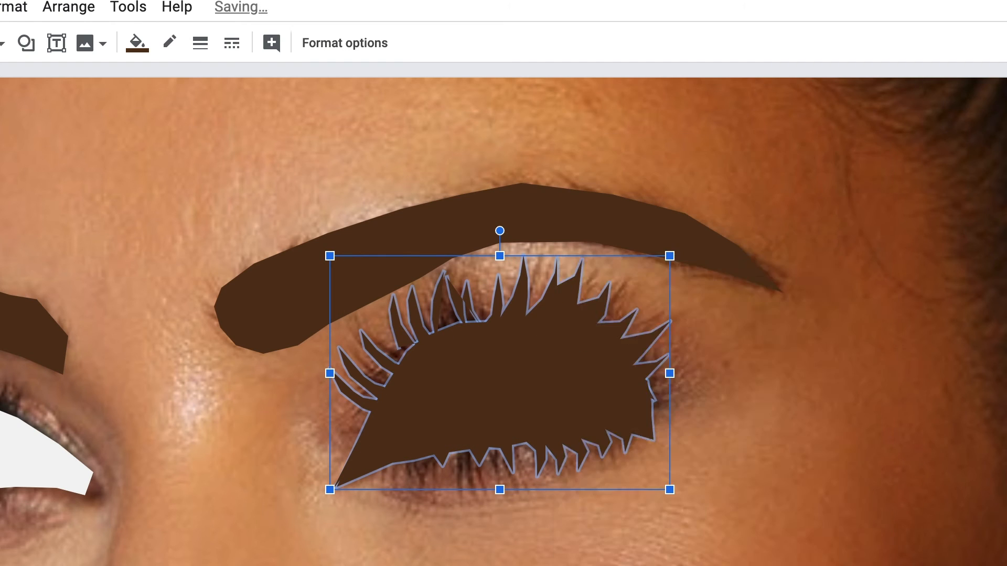
mouse_move(572, 465)
click(937, 526)
key(super+Down)
Fill the right eye's lash group with a custom near-black color.
click(141, 42)
click(260, 372)
click(275, 494)
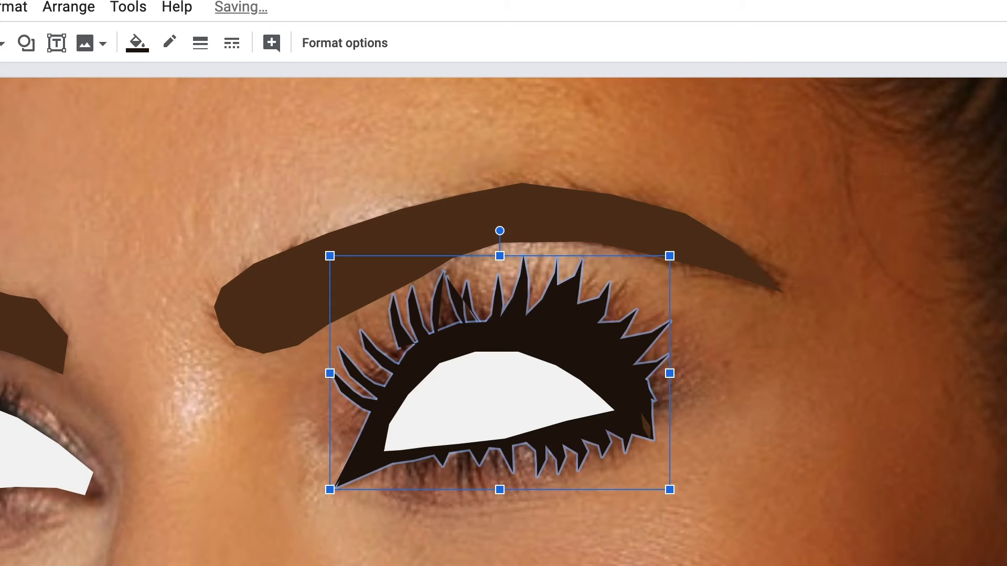
click(2, 43)
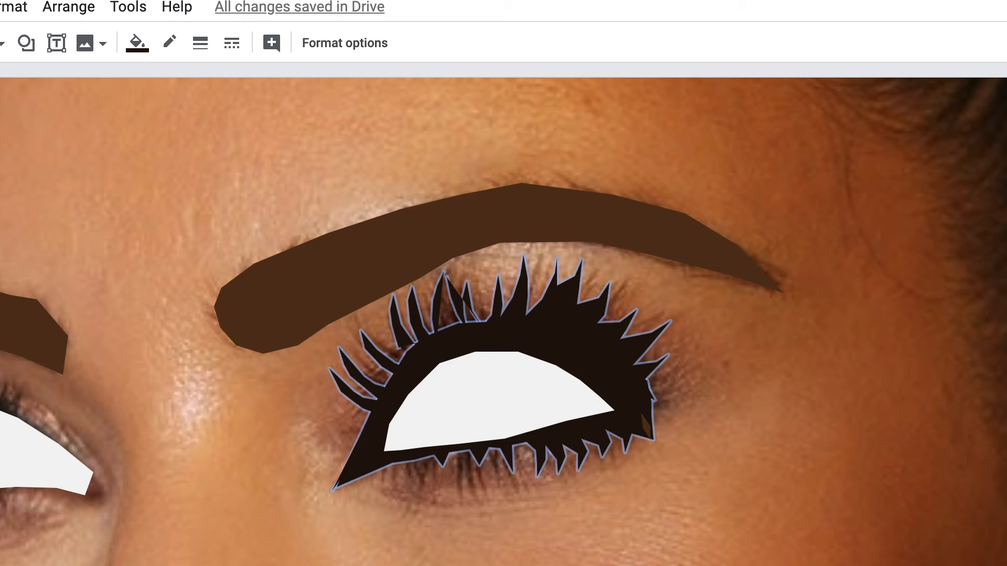
key(Escape)
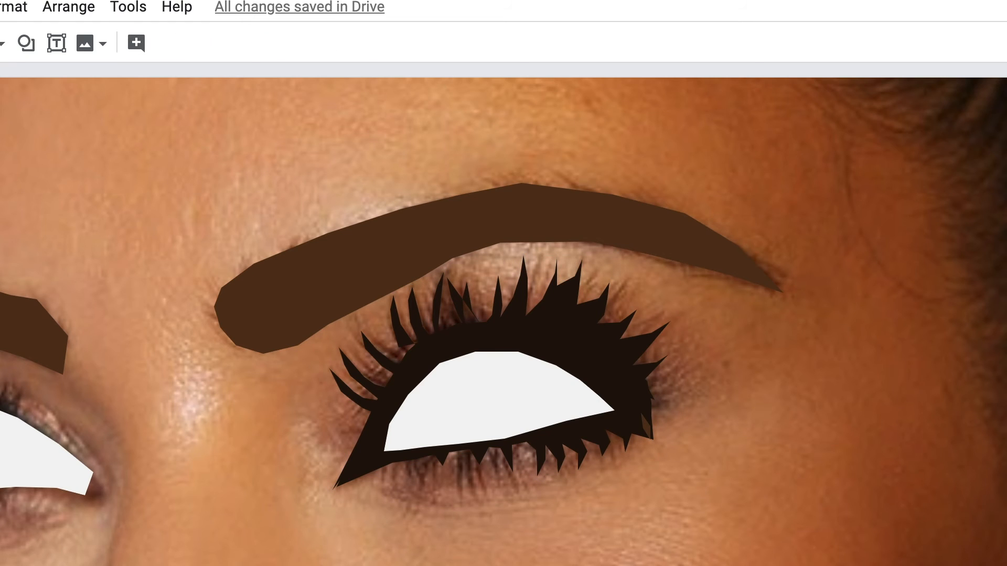
click(13, 402)
click(26, 389)
click(24, 412)
click(68, 445)
click(93, 472)
click(103, 487)
click(107, 505)
click(96, 507)
key(Escape)
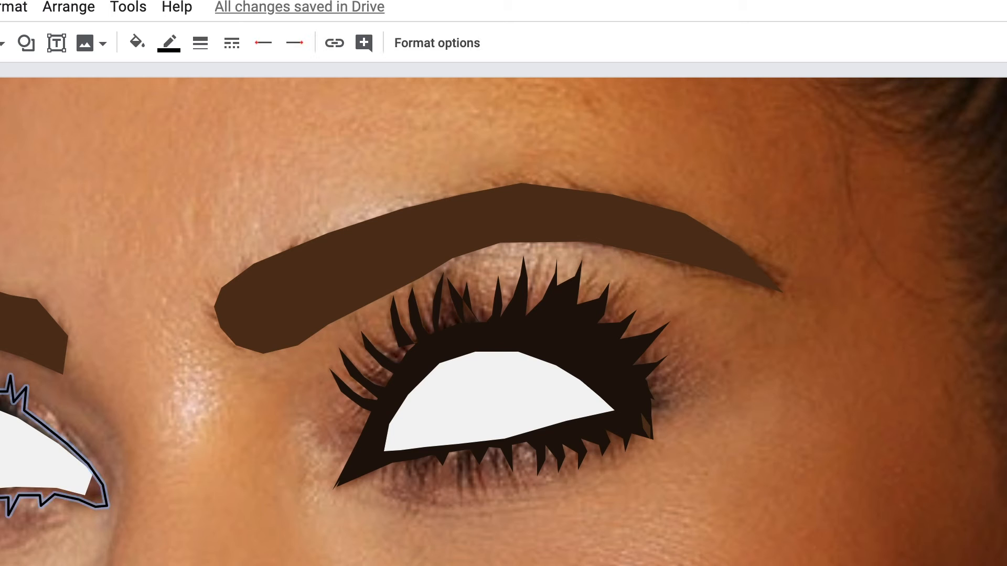
key(Escape)
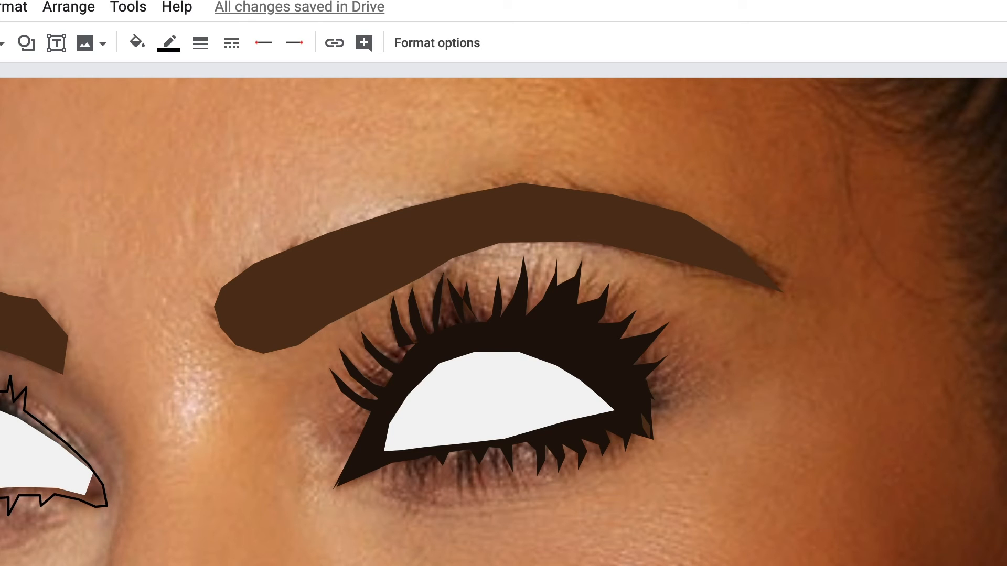
key(Delete)
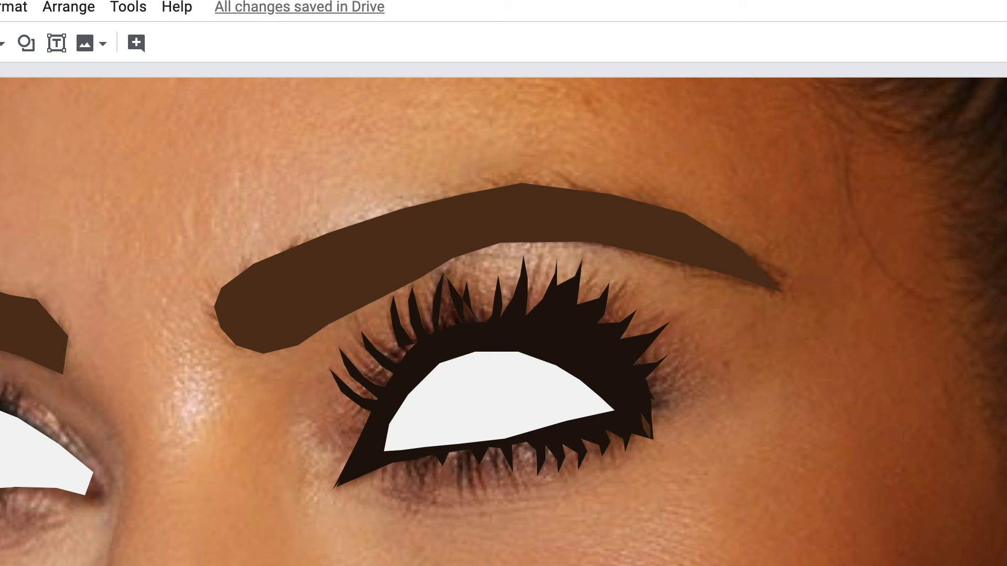
click(103, 486)
click(101, 503)
click(80, 502)
click(29, 495)
key(Escape)
key(Delete)
Trace a closed polyline shape with spiky lashes around the left eye.
click(31, 350)
click(39, 416)
click(75, 402)
click(67, 431)
click(106, 489)
click(89, 505)
click(24, 501)
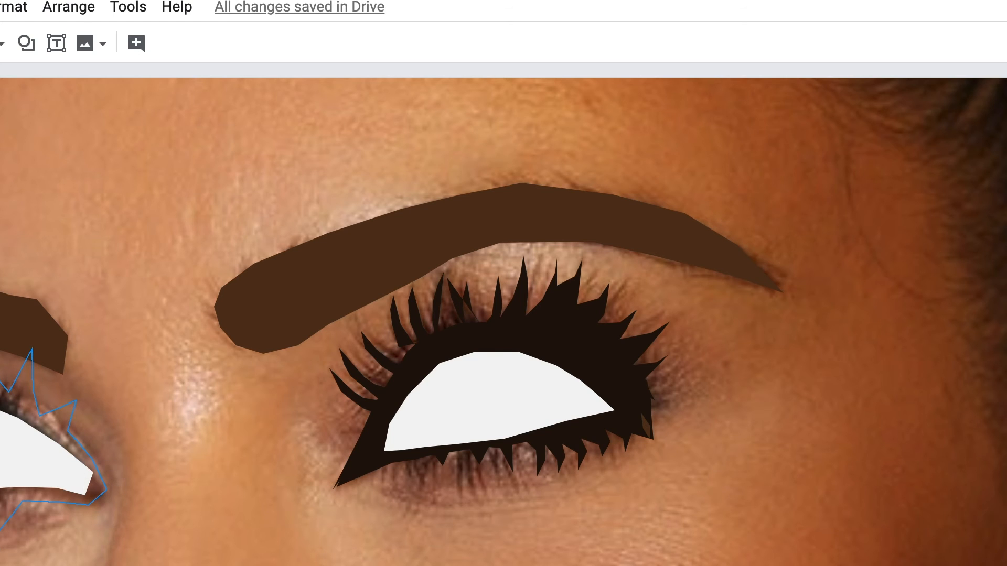
click(396, 380)
click(137, 43)
click(41, 456)
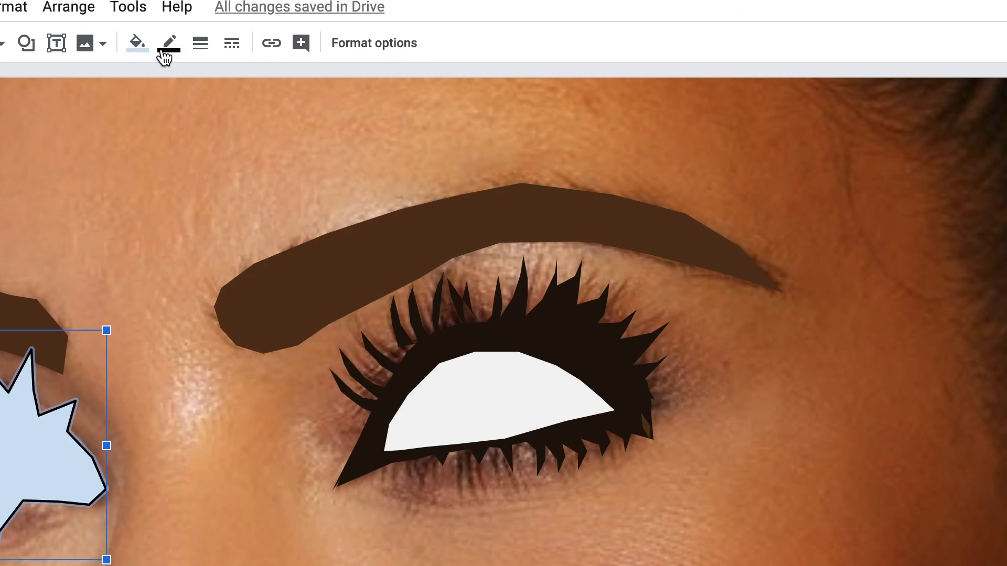
Fill the left eye's lash shape with the custom near-black color and make its outline transparent.
click(137, 43)
click(209, 348)
click(171, 43)
click(205, 360)
Edit the left lash shape's points to smooth its inner upper edge and narrow the lower spike.
double_click(42, 456)
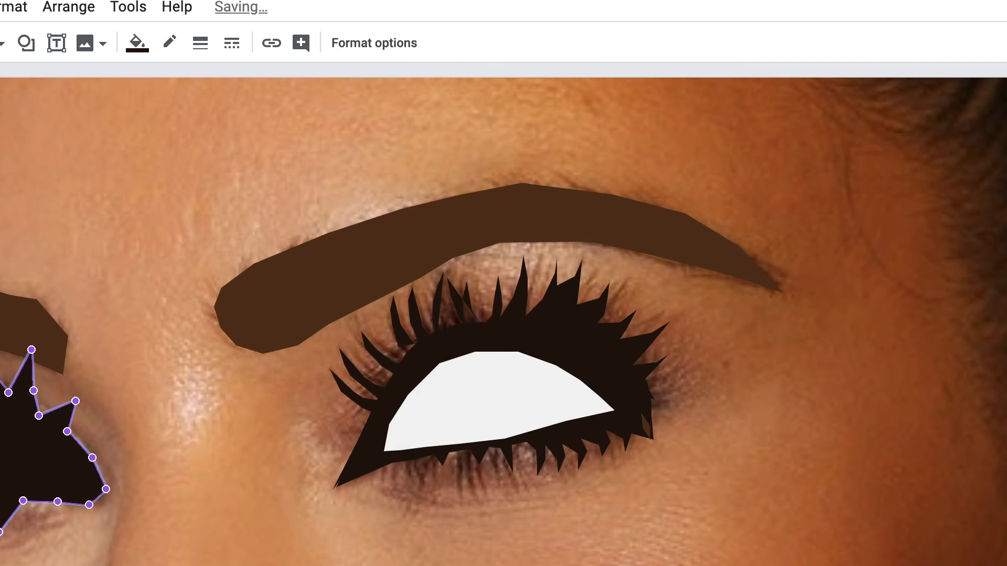
drag(9, 393, 0, 375)
drag(31, 350, 1, 389)
drag(33, 390, 1, 394)
drag(75, 402, 0, 393)
drag(0, 532, 5, 551)
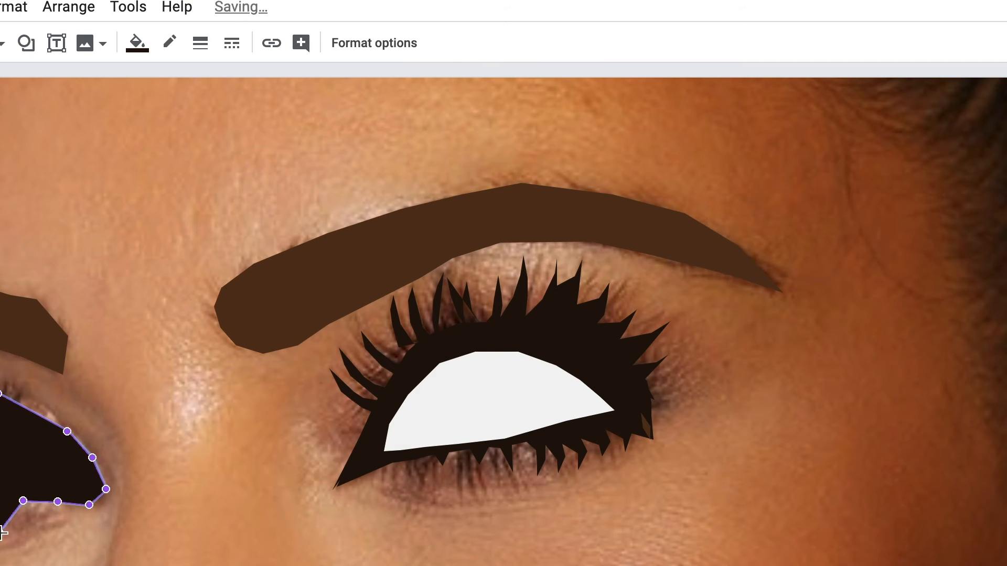
drag(23, 501, 2, 497)
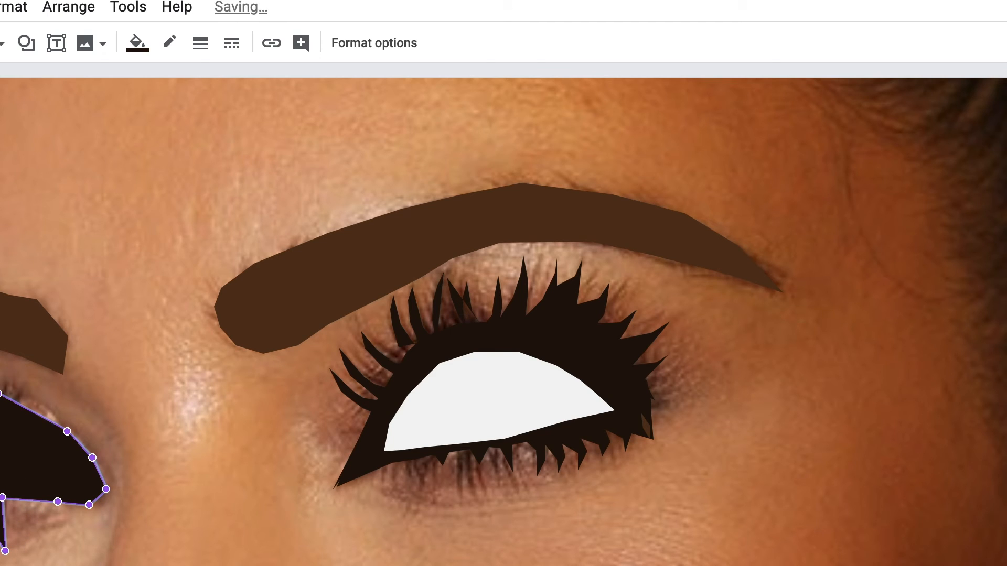
Send the left eye's near-black lash shape behind its white eye shape.
key(Escape)
right_click(1, 472)
mouse_move(45, 516)
click(393, 565)
right_click(1, 472)
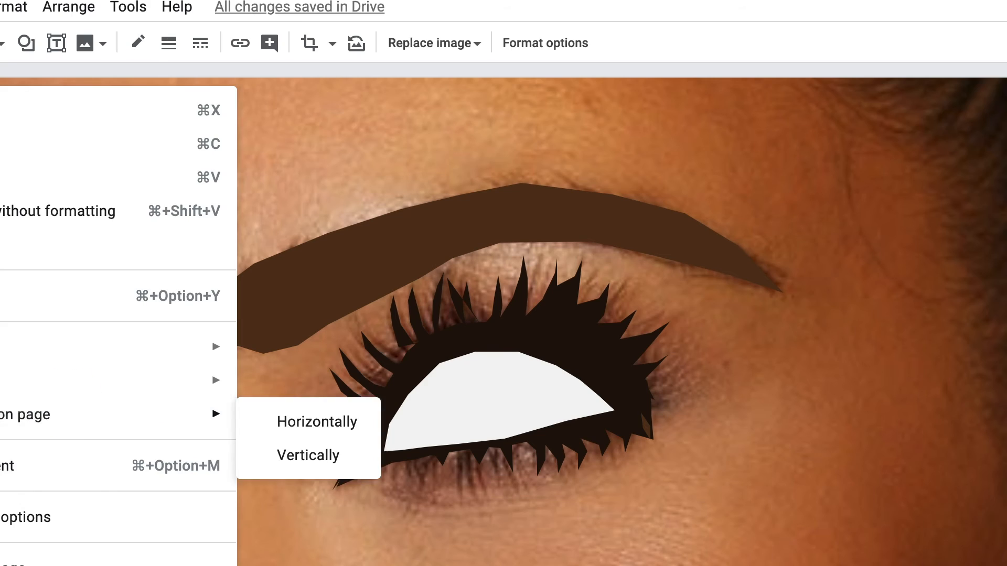
click(966, 8)
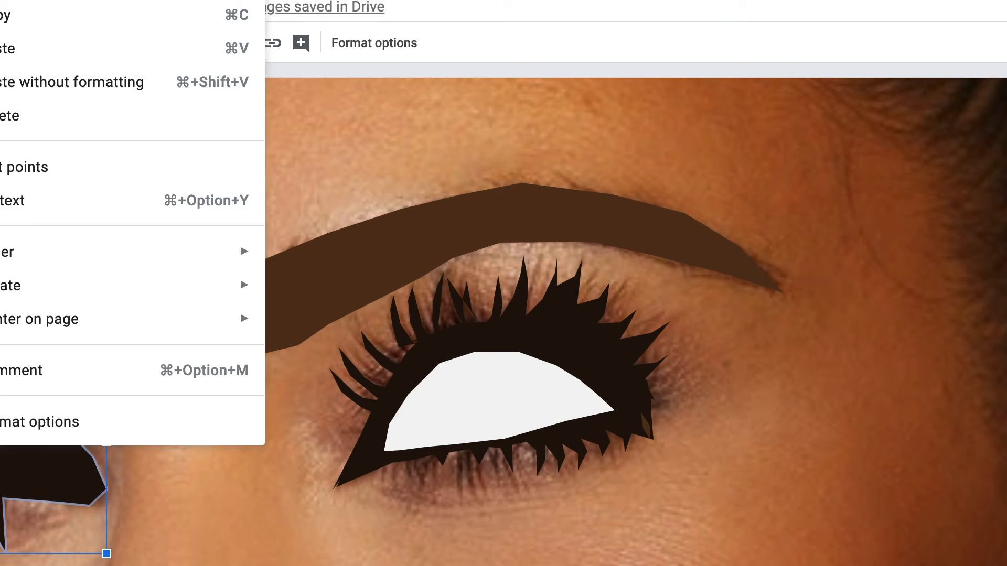
key(Escape)
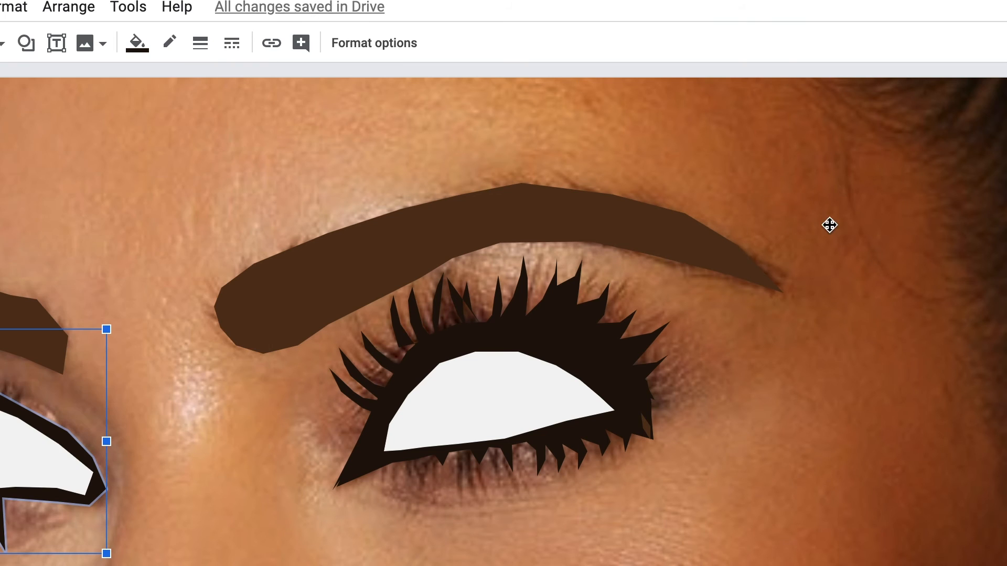
Move the eye, lash and eyebrow shapes off the photo to the portrait's face on the drawing page.
shift+click(498, 398)
shift+click(476, 219)
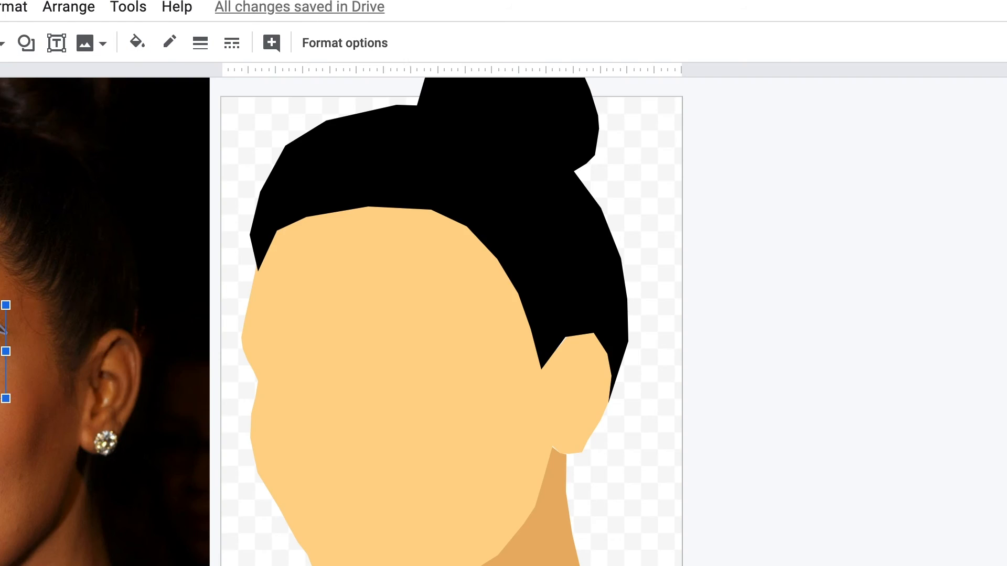
drag(384, 361, 415, 368)
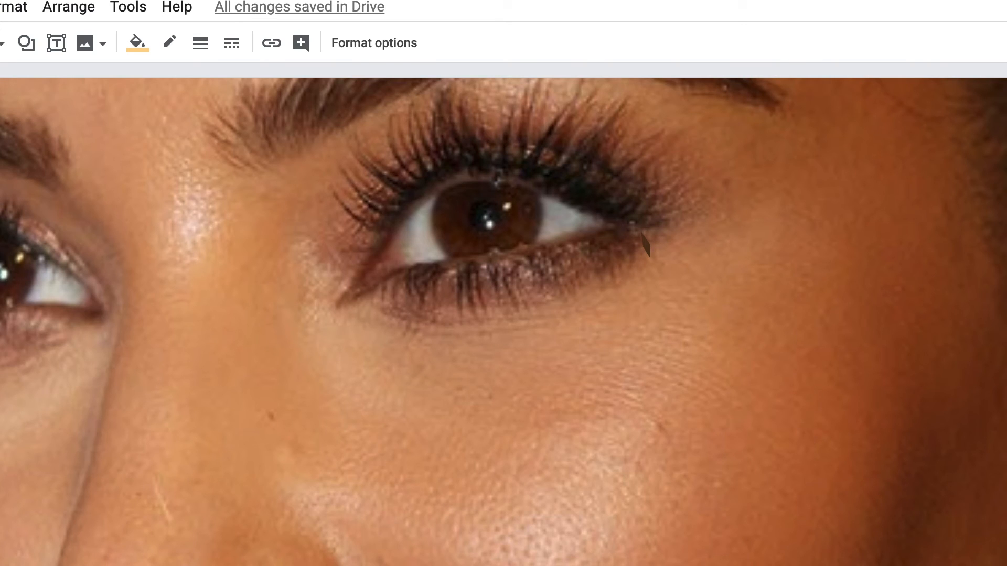
key(Delete)
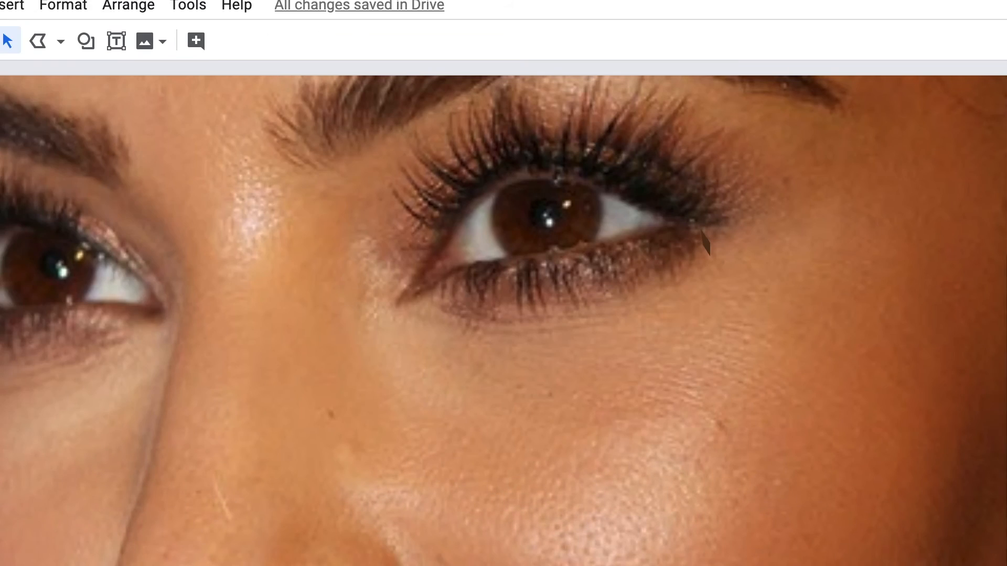
Trace the left eye's iris in the photo as a closed polyline shape.
click(33, 56)
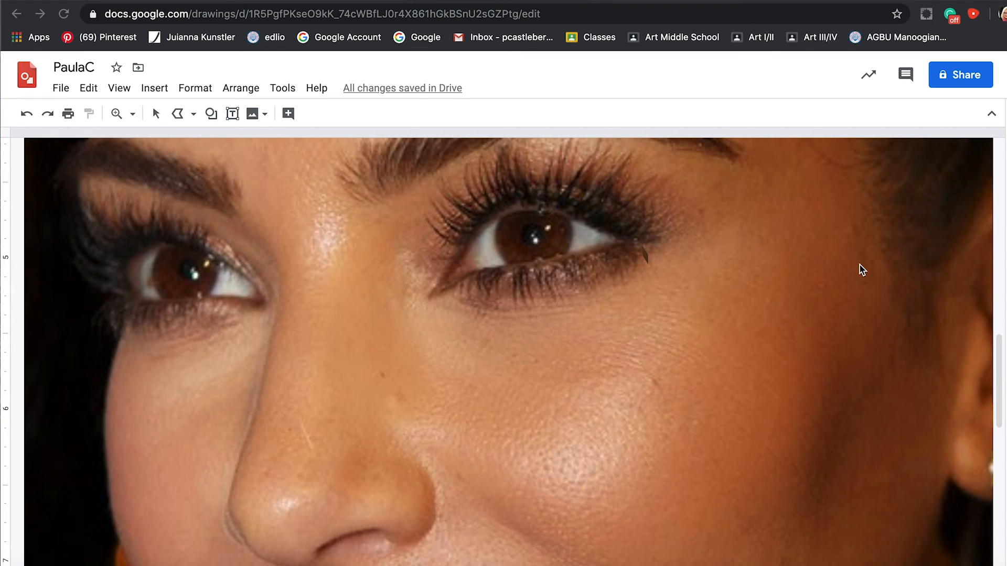
click(193, 114)
click(216, 255)
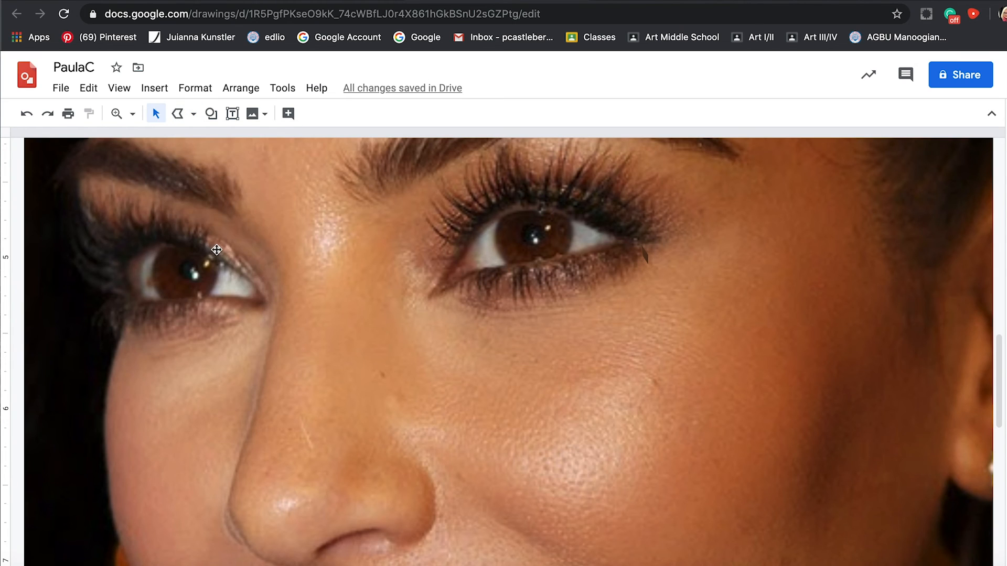
click(179, 114)
click(193, 116)
click(182, 114)
click(182, 115)
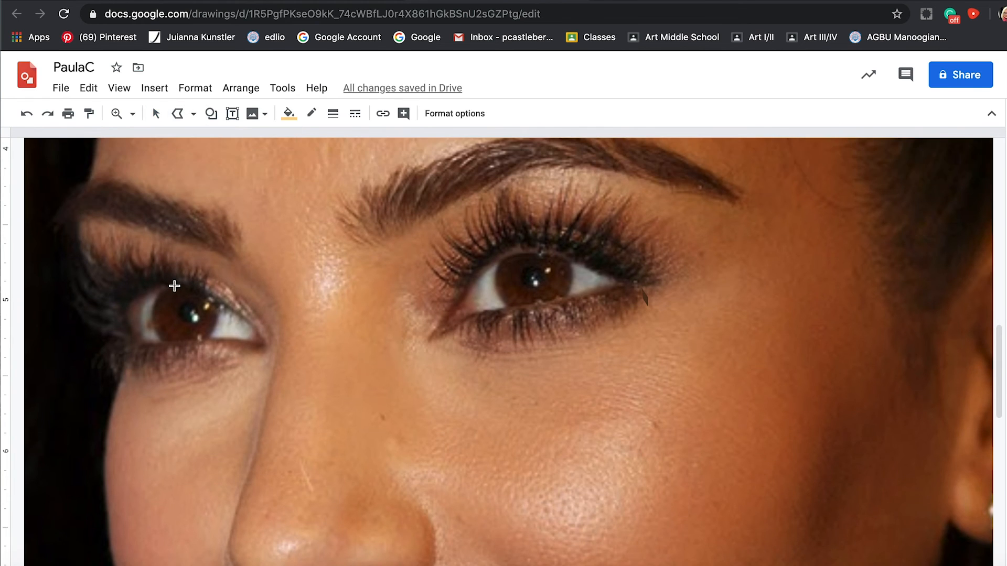
click(174, 286)
click(157, 334)
click(164, 341)
click(175, 344)
click(190, 287)
click(175, 286)
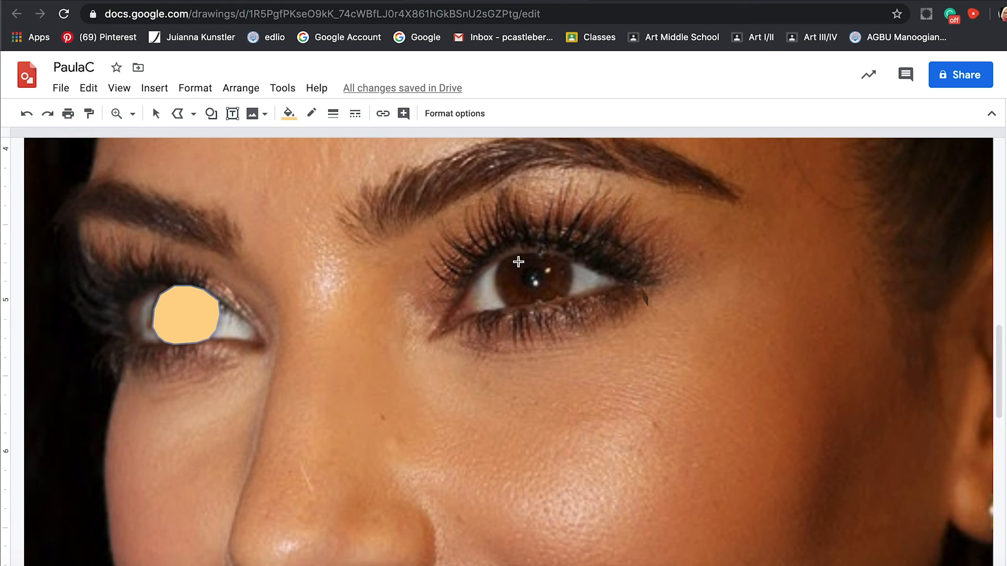
Fill the left iris shape with the custom dark brown and move it aside, onto the bridge of the nose.
click(187, 287)
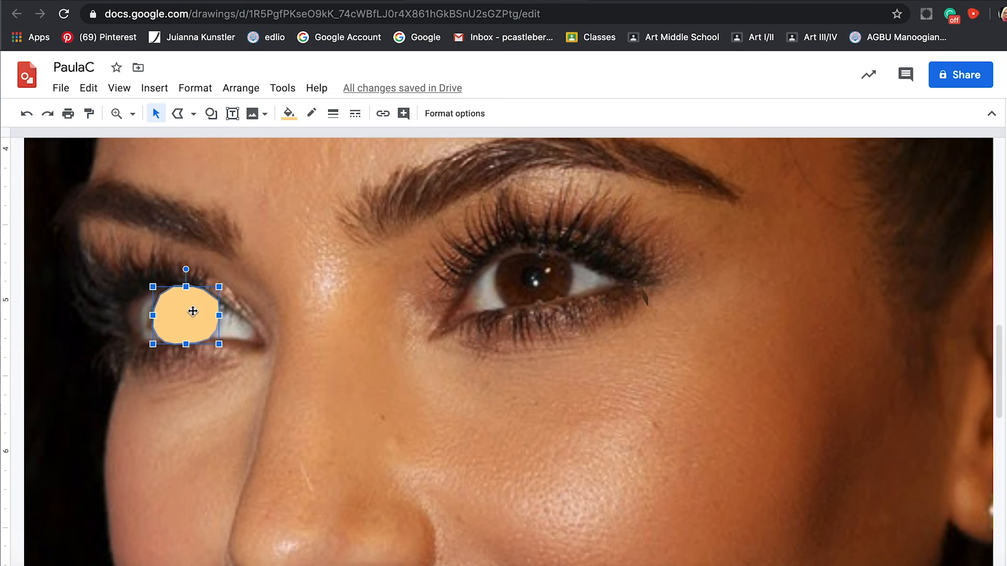
click(289, 113)
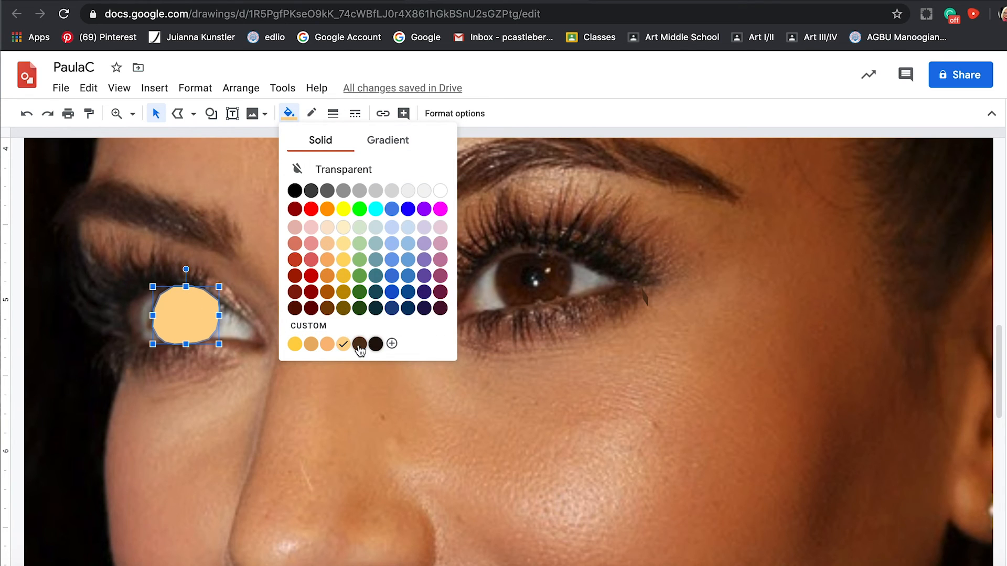
click(360, 345)
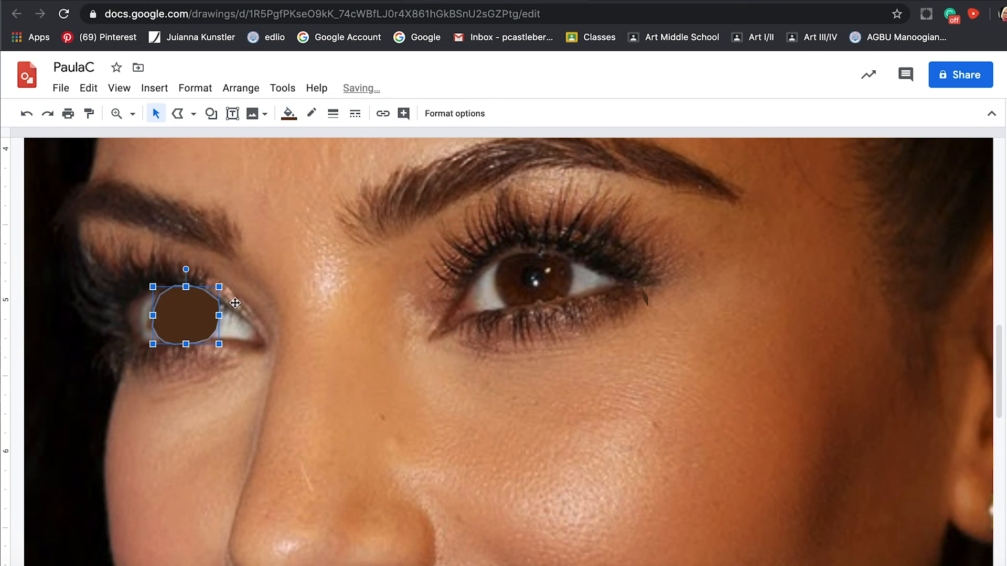
drag(183, 304, 263, 303)
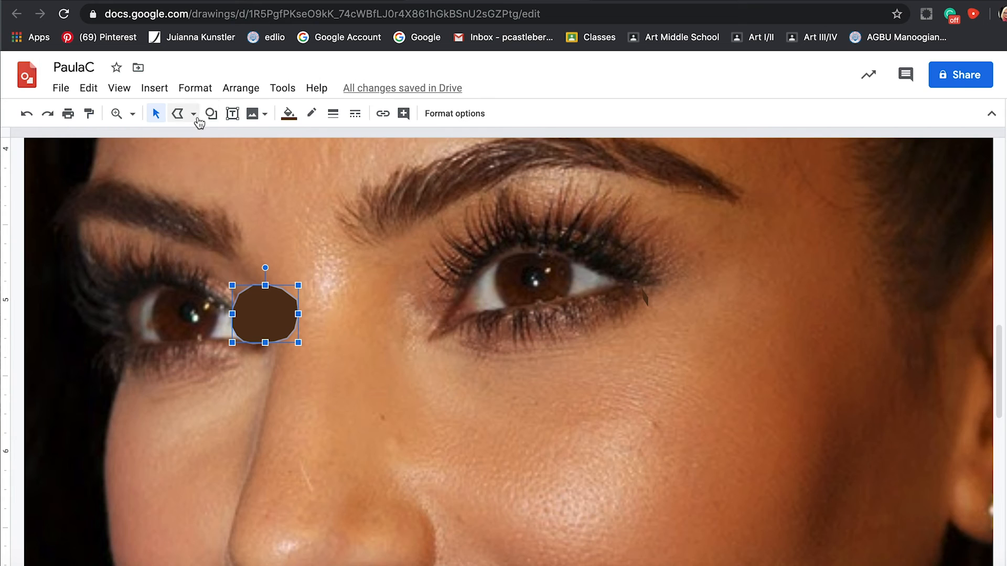
key(Escape)
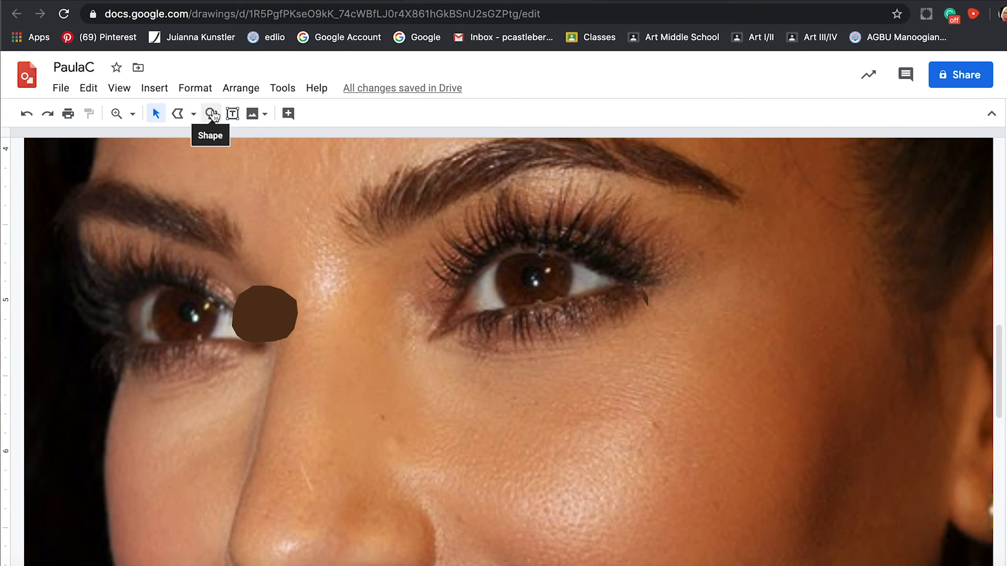
Draw a small oval for the pupil over the left eye's iris in the photo.
click(211, 113)
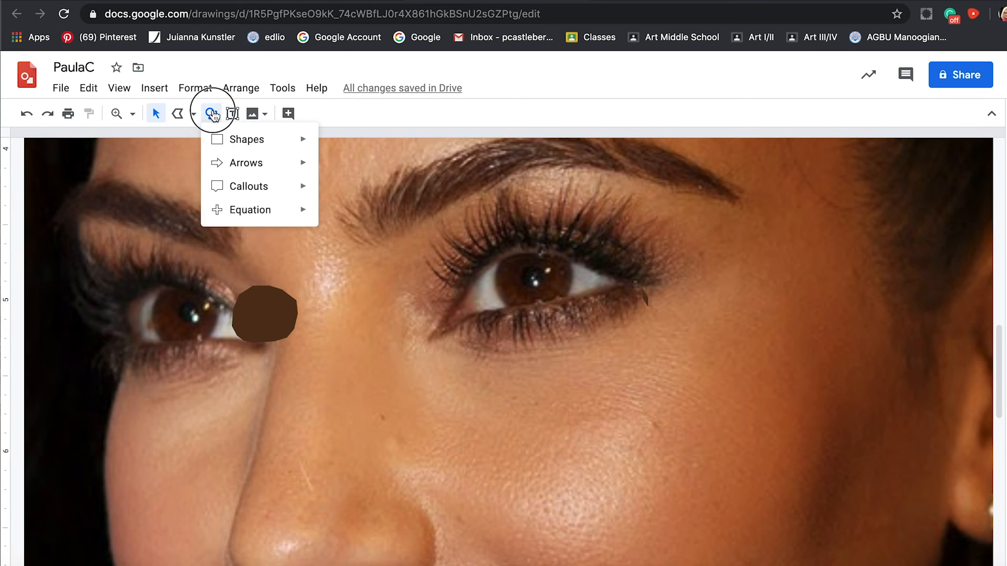
click(248, 139)
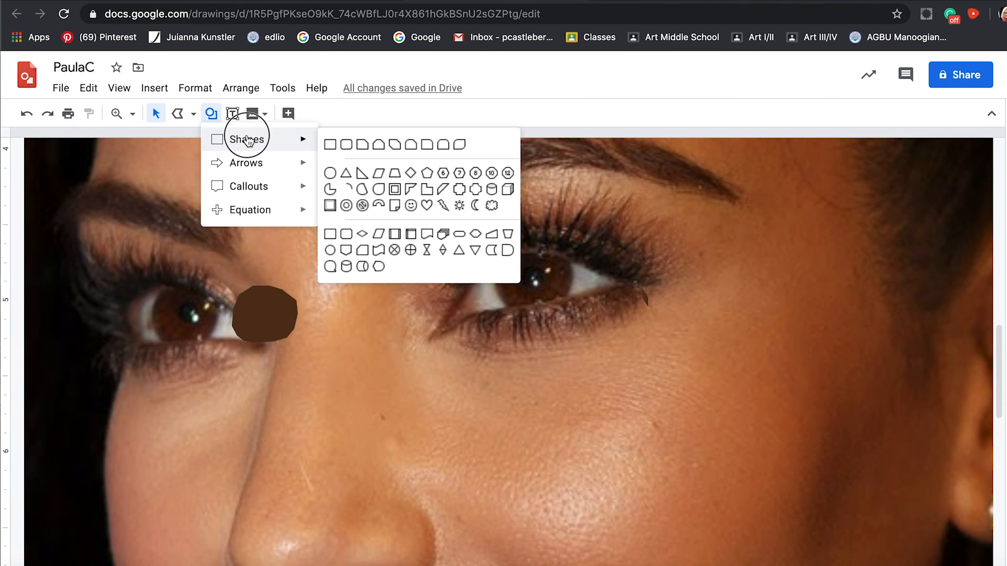
click(329, 173)
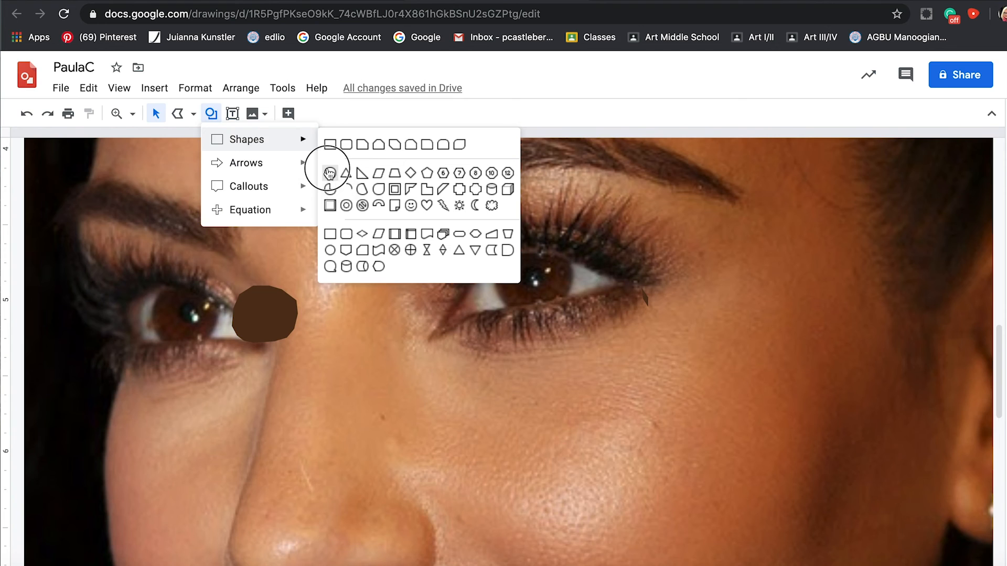
drag(177, 296, 199, 320)
Fill the left pupil oval with black and make its outline transparent.
click(288, 114)
click(315, 153)
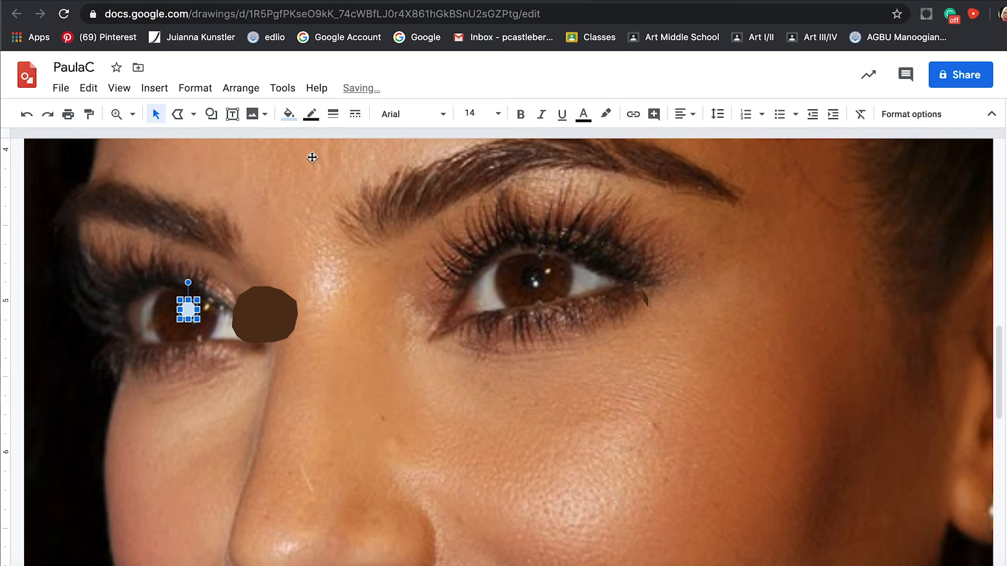
click(288, 113)
click(295, 192)
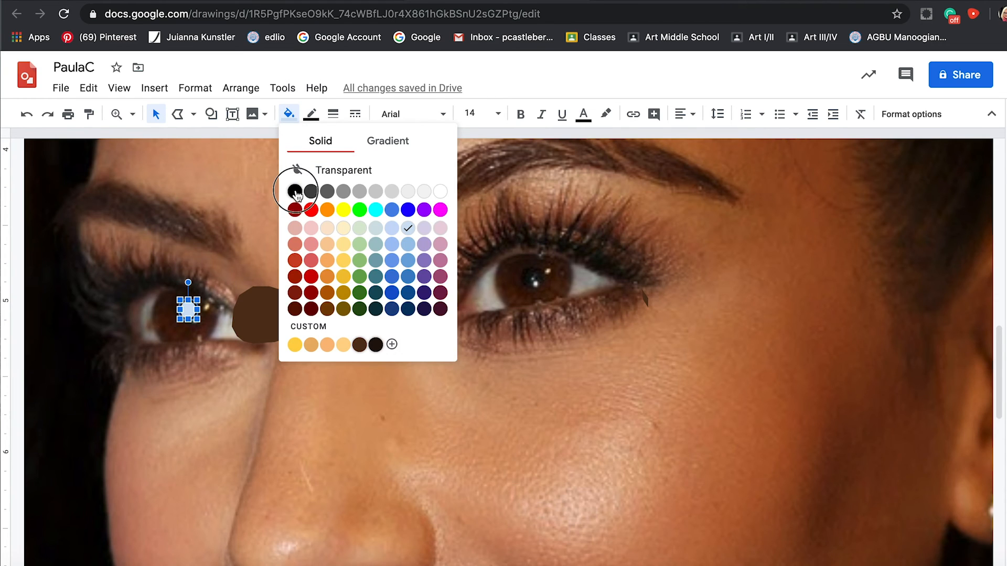
click(311, 114)
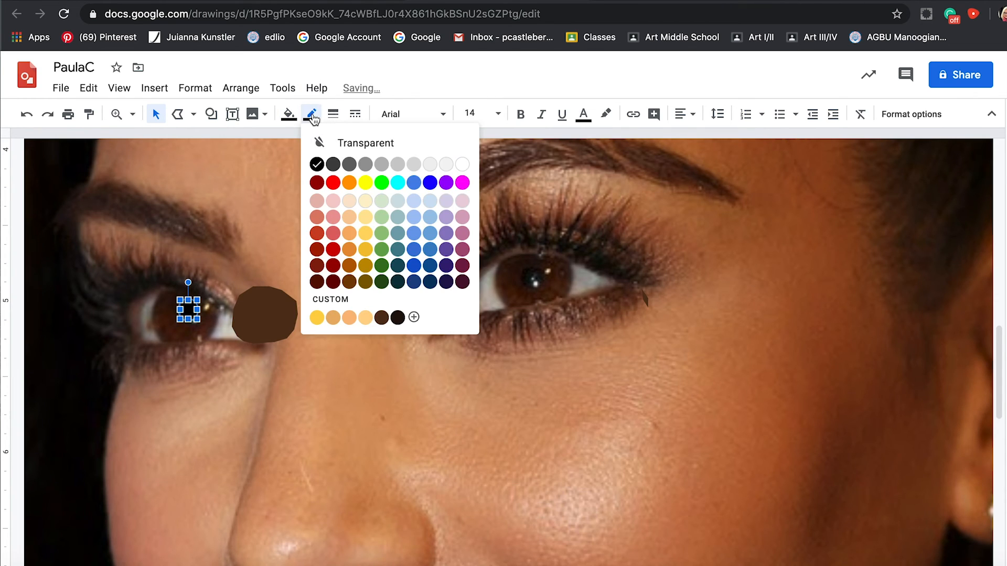
click(356, 144)
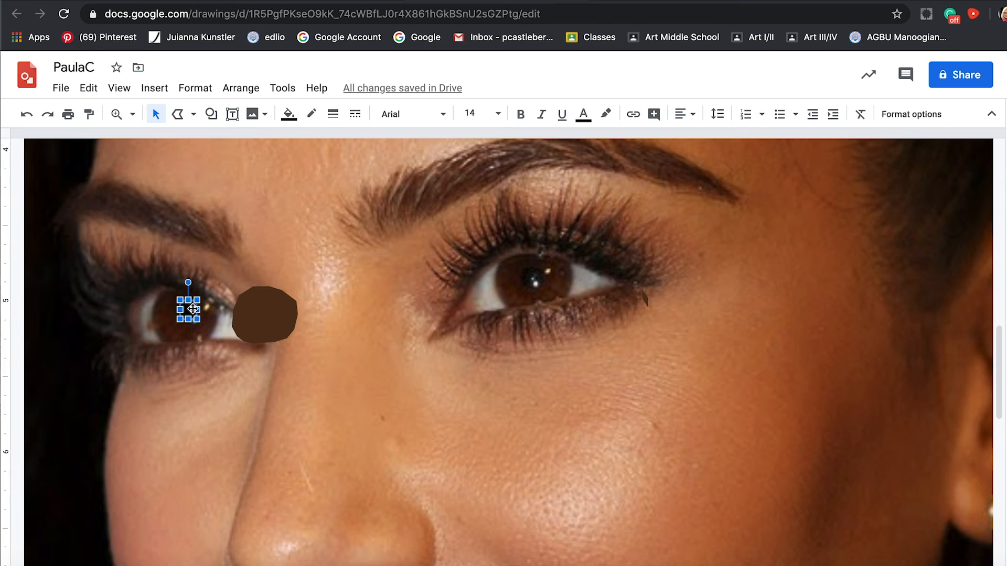
Move the dark brown iris shape back onto the left eye beneath the pupil and add two small white oval highlights.
click(272, 307)
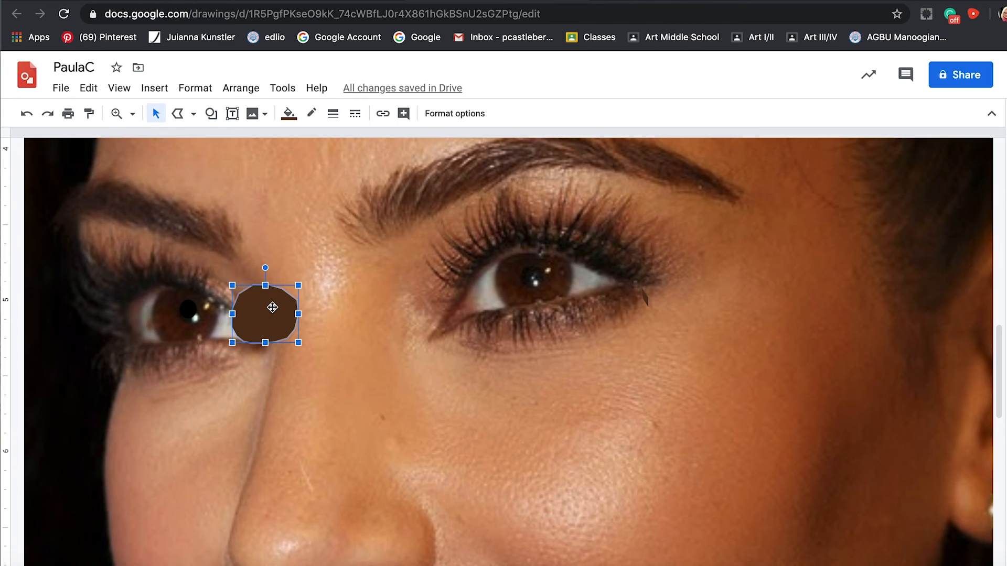
drag(281, 313, 201, 310)
click(210, 113)
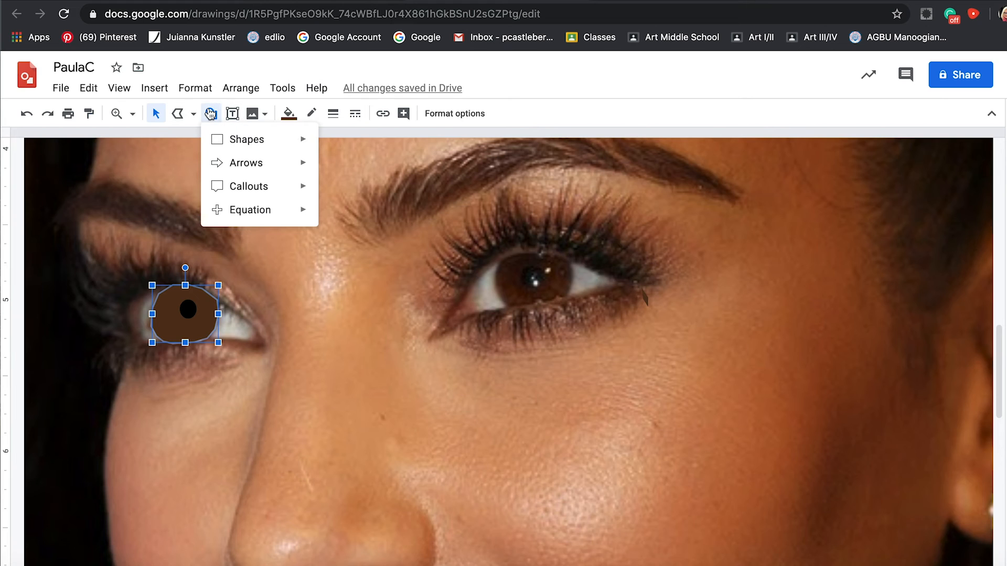
mouse_move(225, 140)
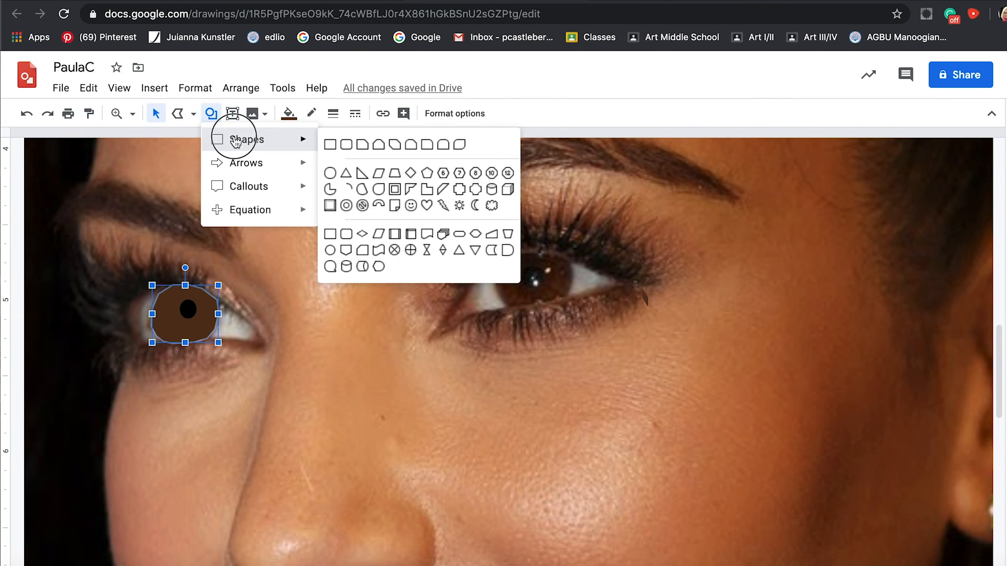
click(329, 172)
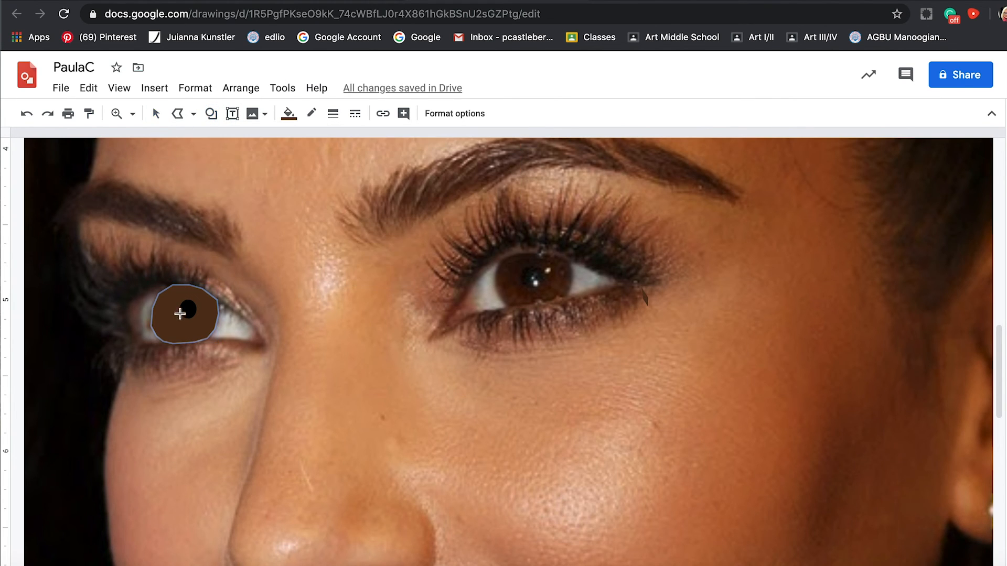
drag(187, 313, 197, 323)
click(80, 324)
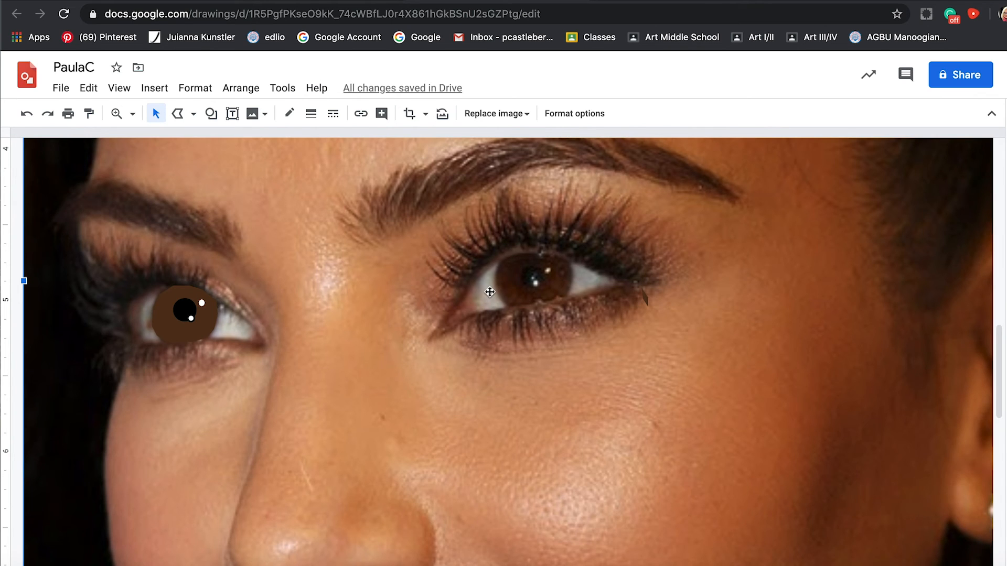
Trace a closed spiky starburst polyline around the left pupil, with points radiating outward over the iris.
click(182, 115)
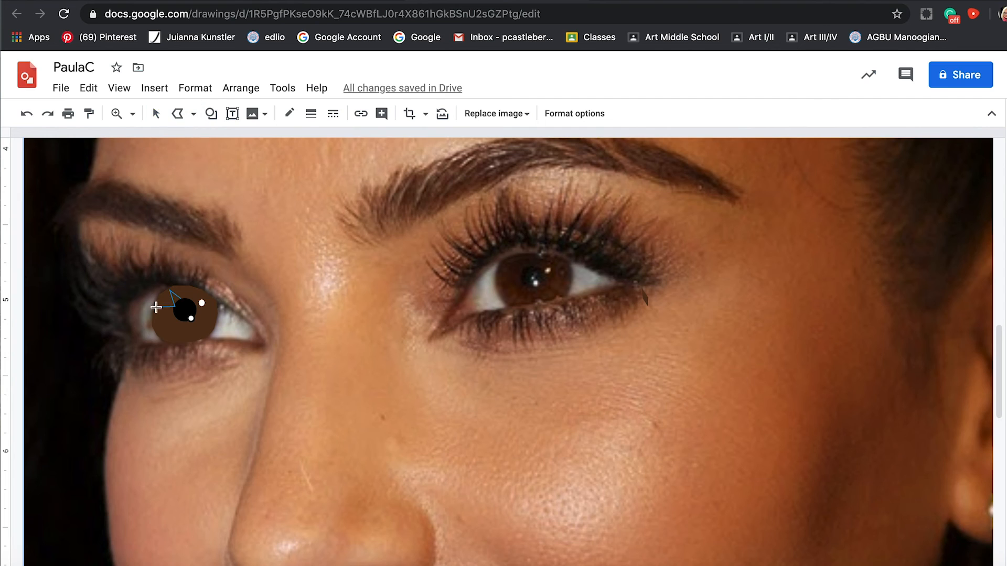
click(156, 307)
click(178, 318)
click(197, 317)
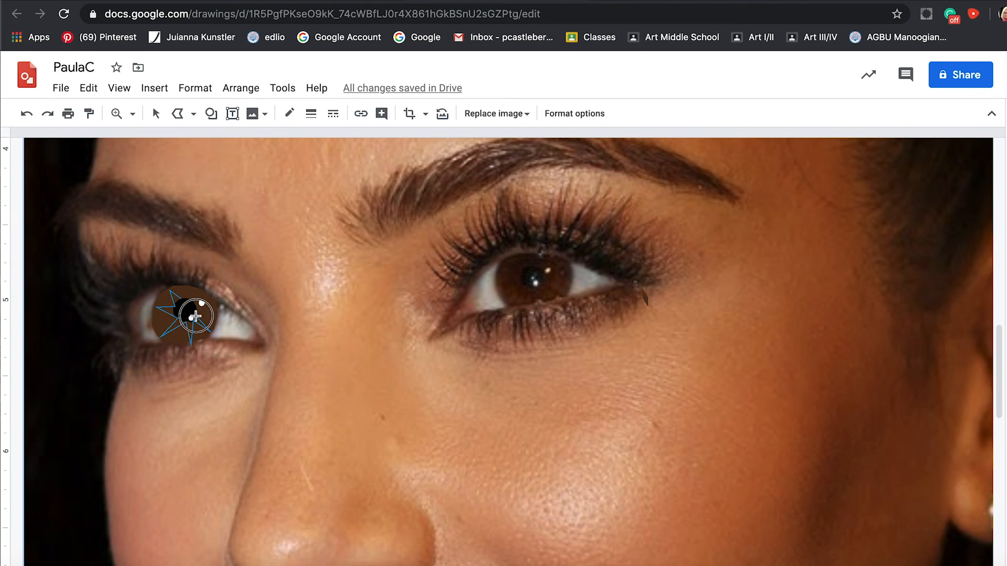
click(201, 306)
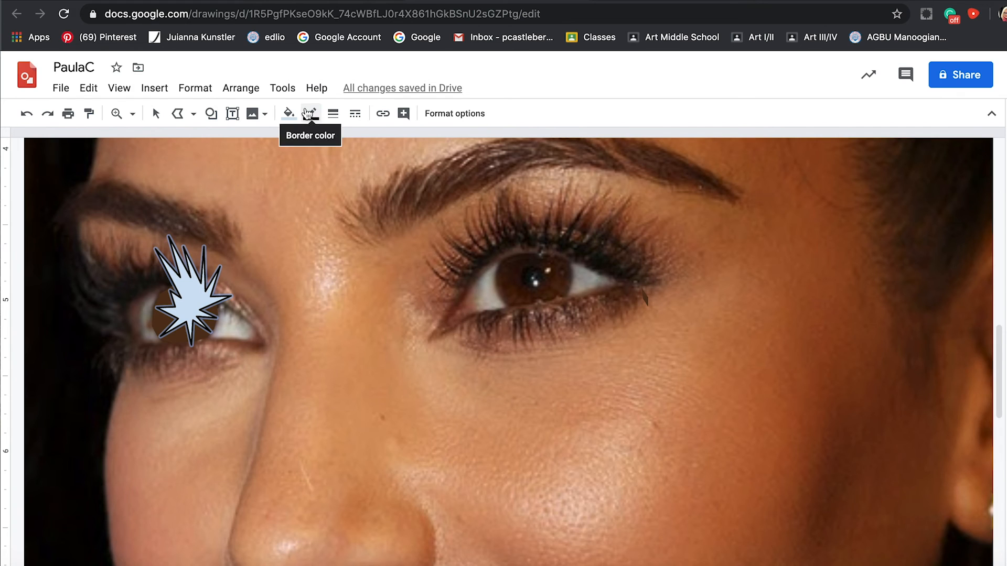
Fill the starburst with a semi-transparent custom light brown and make its outline transparent.
click(156, 114)
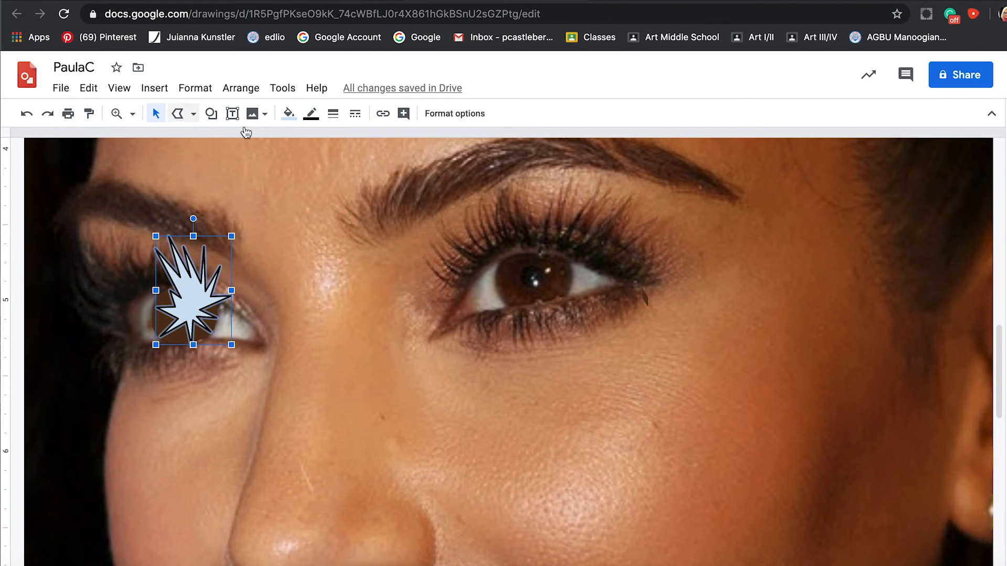
click(311, 114)
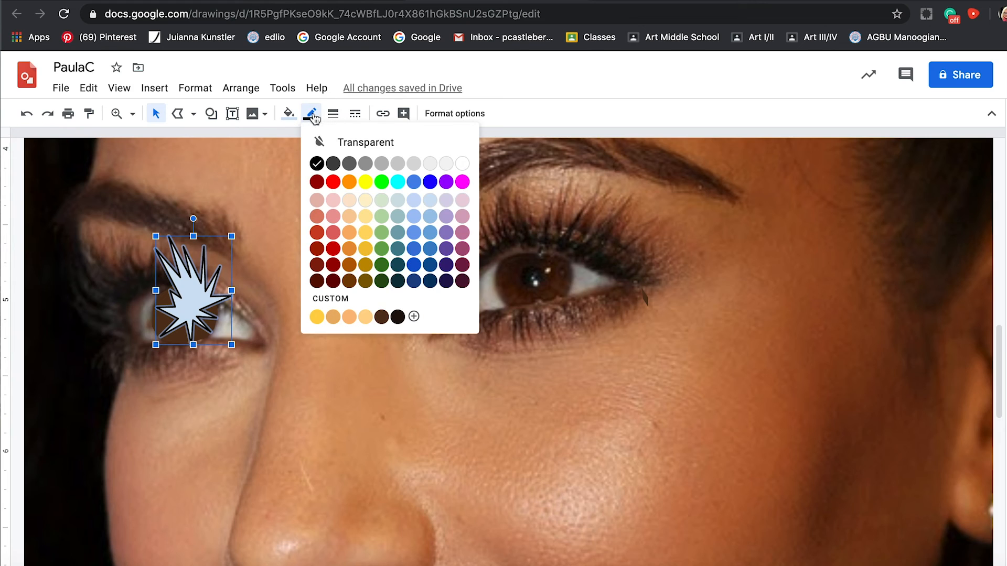
click(344, 141)
click(289, 115)
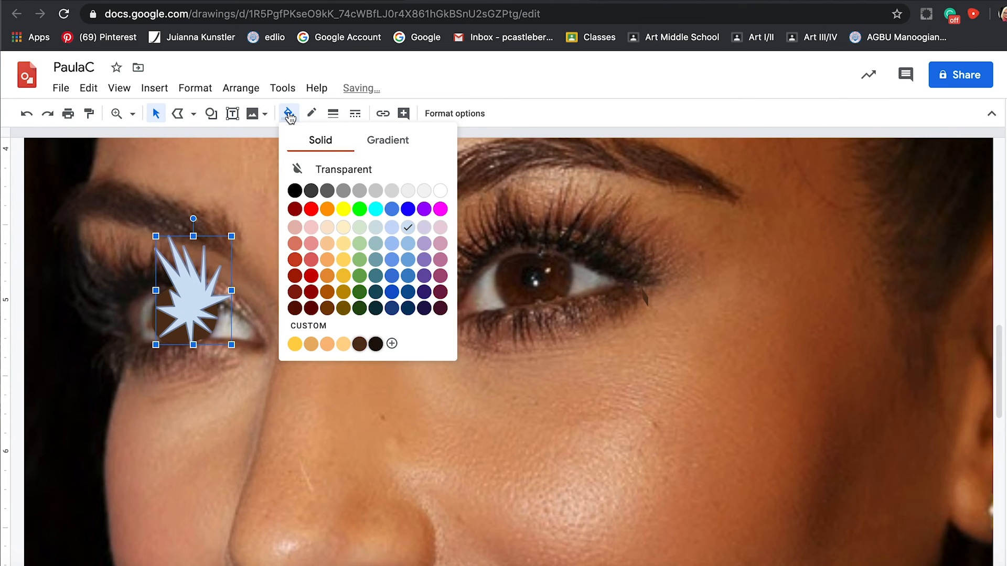
click(441, 192)
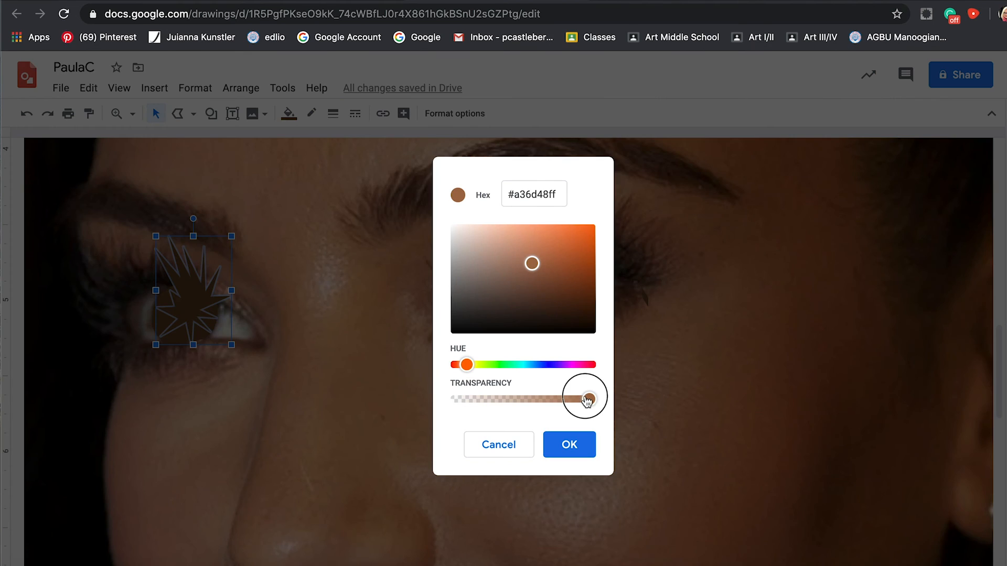
drag(591, 398, 542, 400)
click(568, 445)
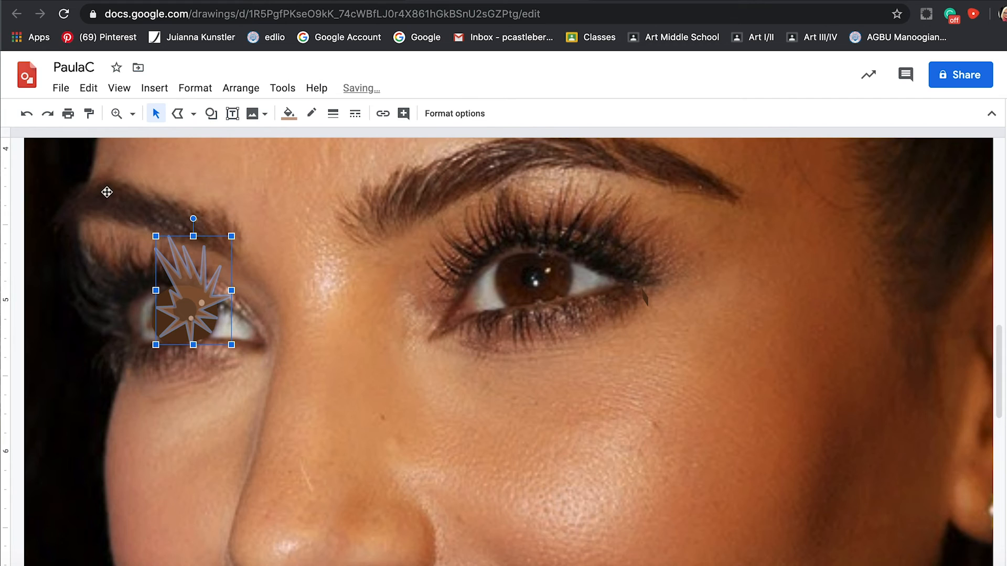
click(313, 113)
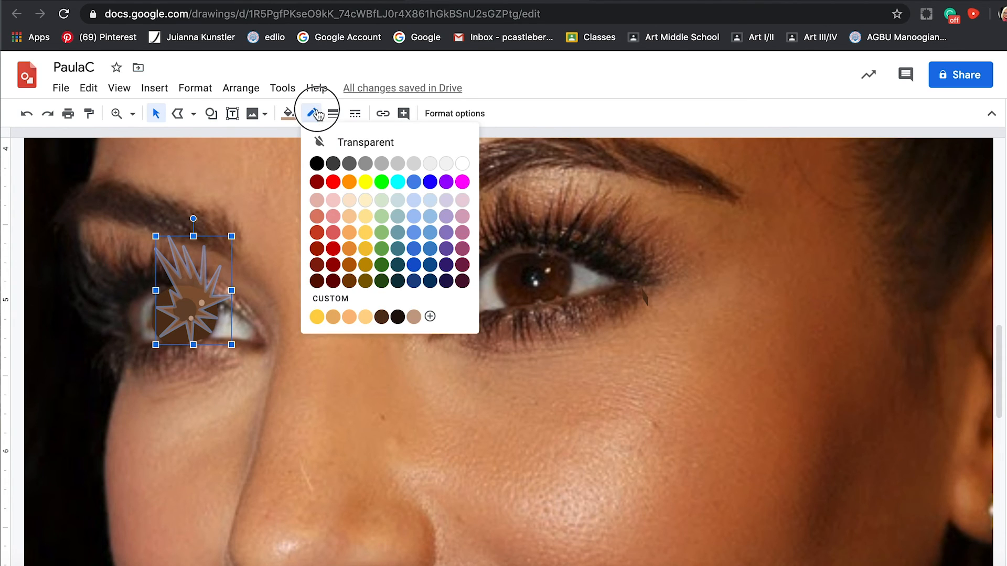
click(333, 142)
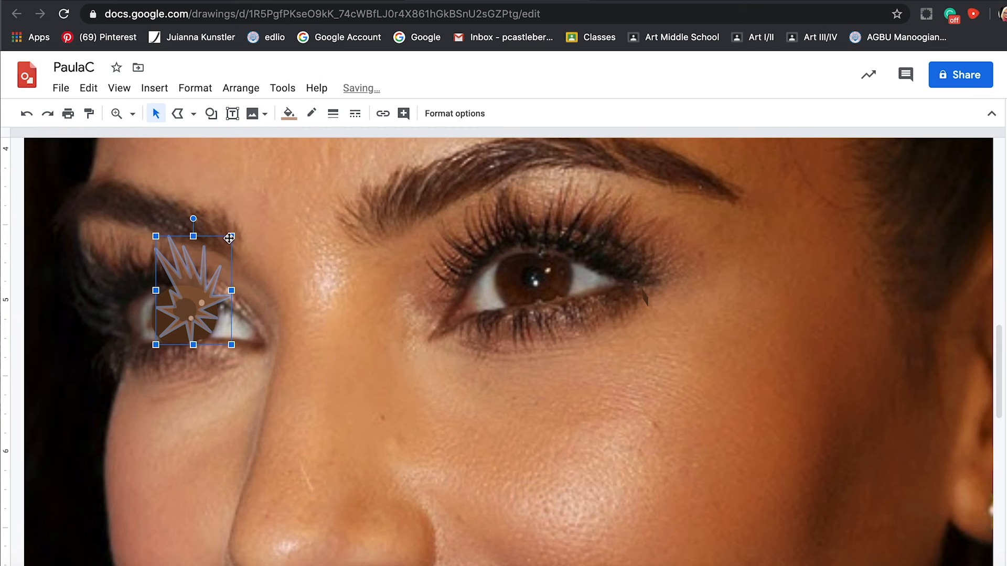
click(270, 261)
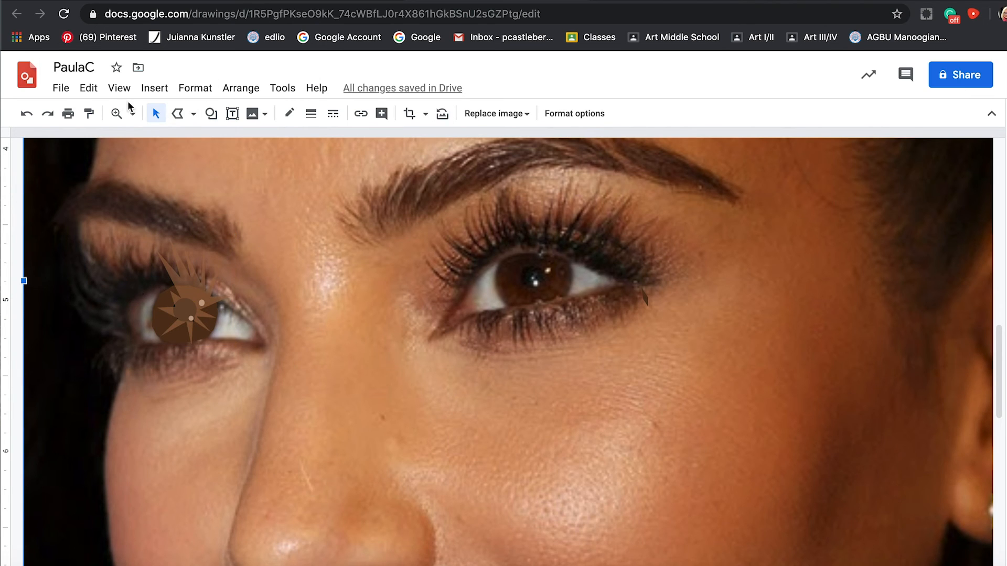
Send the starburst backward three levels, behind the two white highlights and the black pupil.
click(116, 114)
click(194, 309)
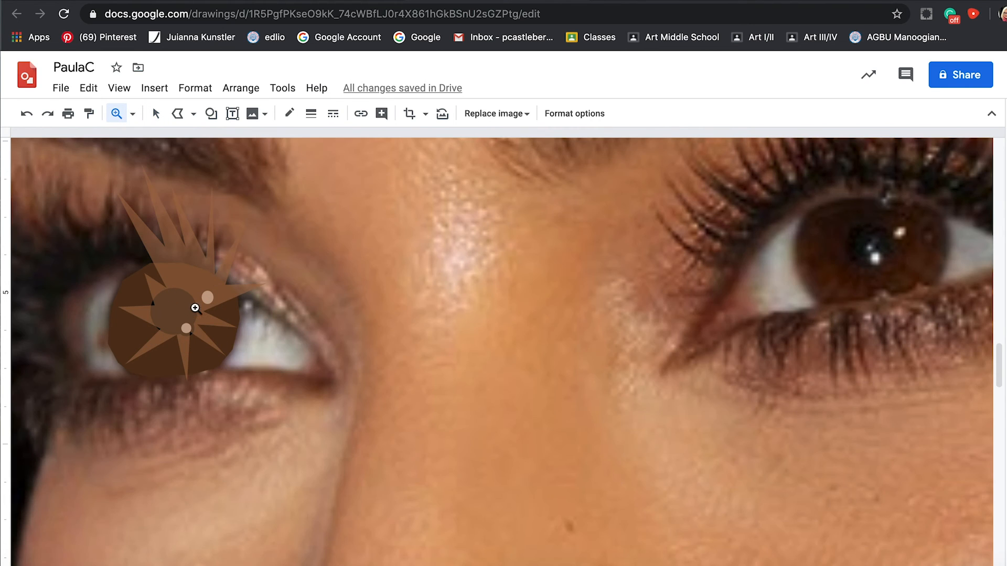
click(156, 113)
click(185, 288)
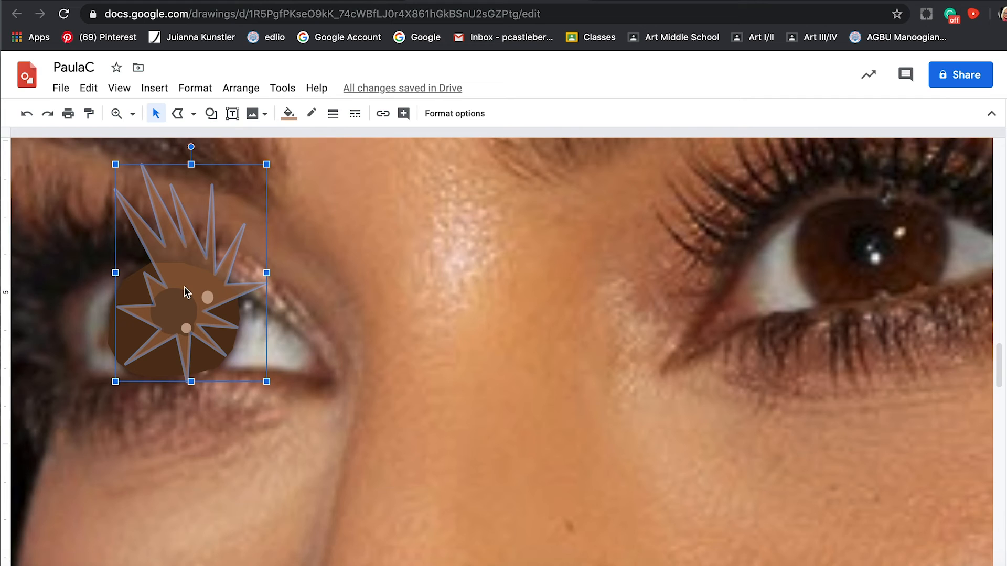
right_click(186, 292)
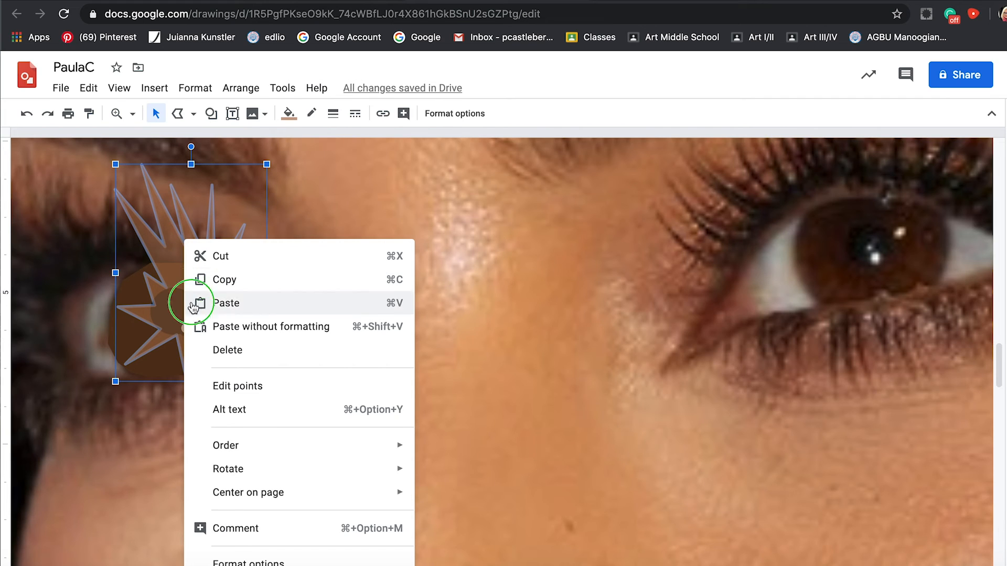
mouse_move(261, 444)
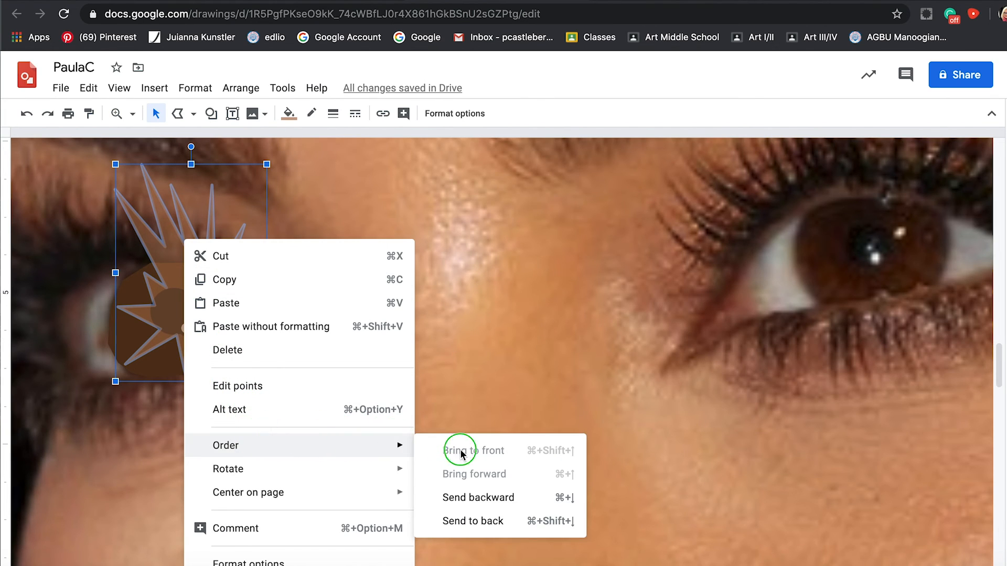
click(491, 498)
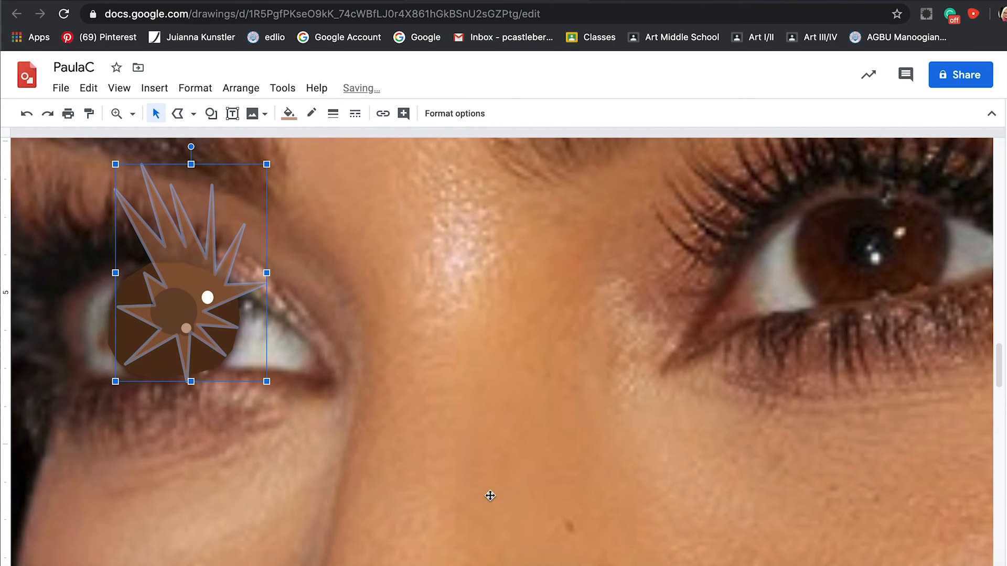
right_click(184, 252)
click(235, 445)
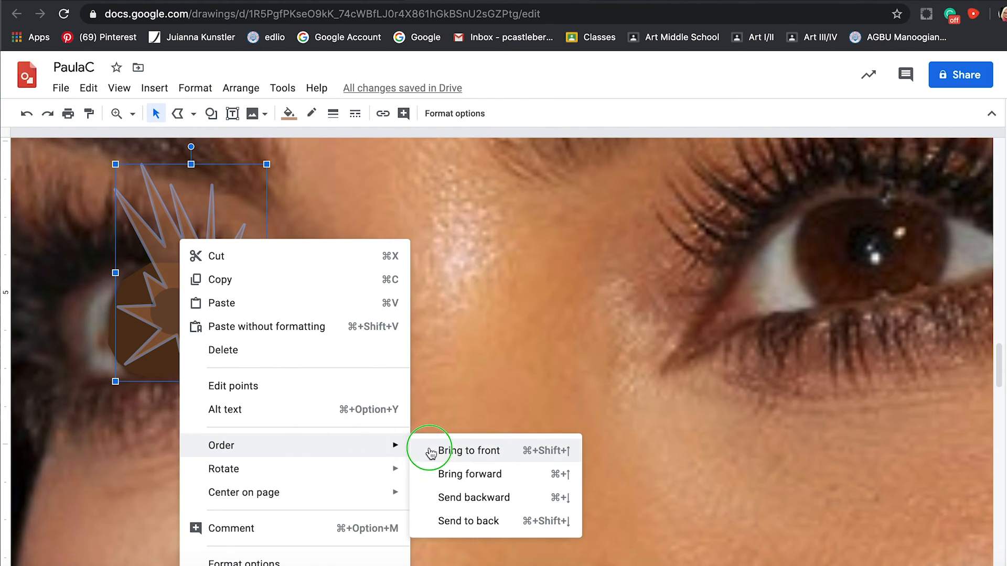
click(486, 500)
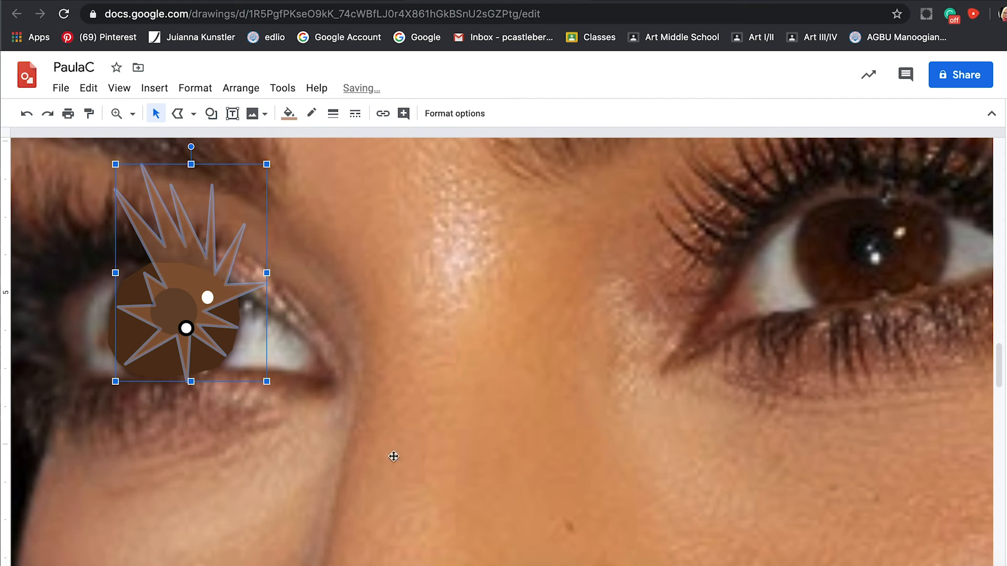
right_click(162, 298)
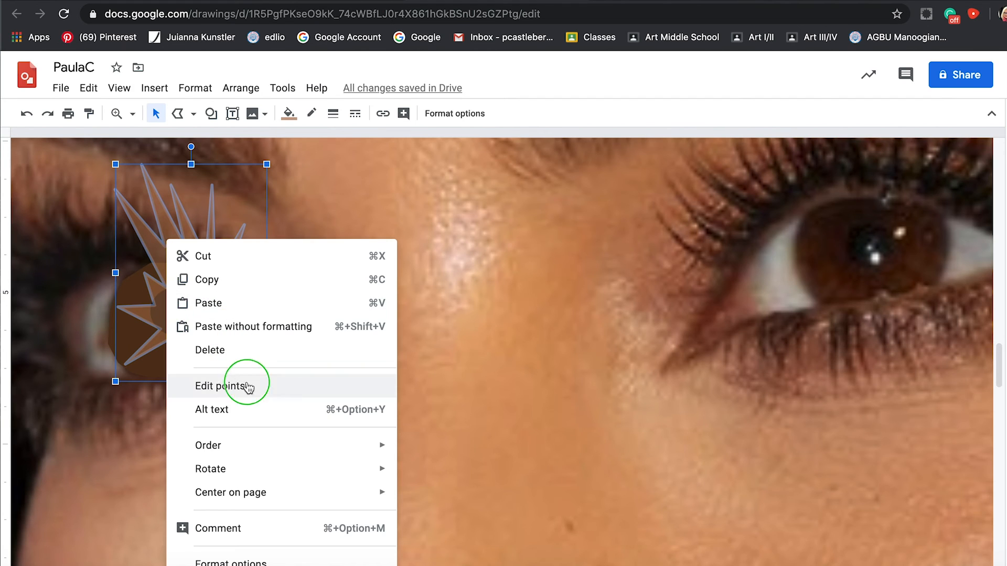
mouse_move(252, 446)
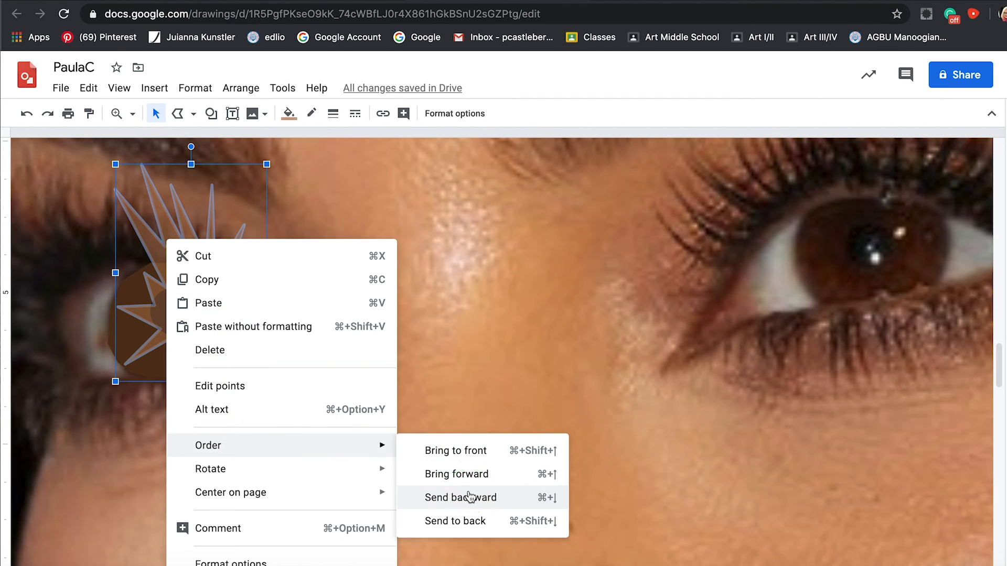
click(543, 502)
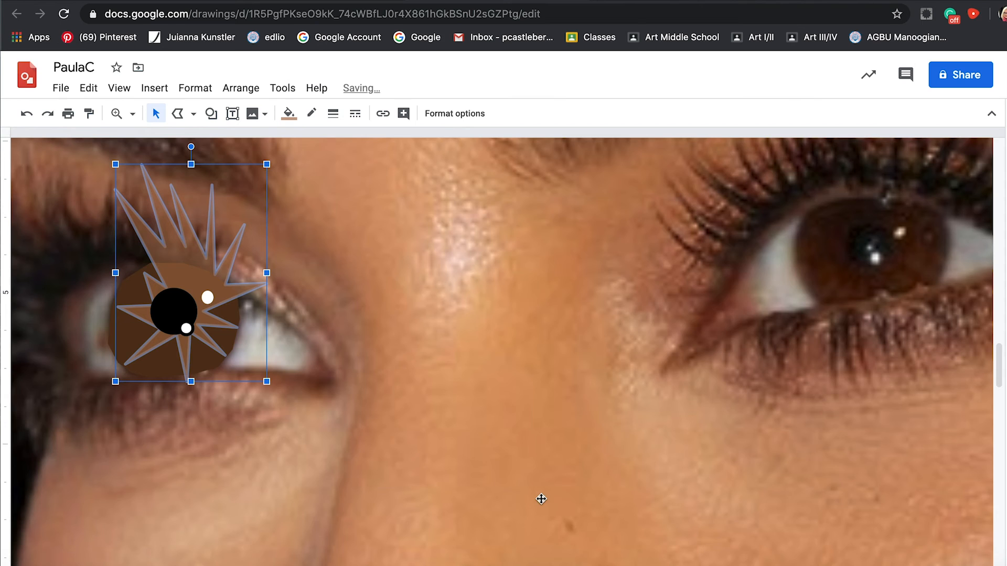
Reshape the starburst over the left eye by pulling its lower and upper-left points in to the iris edge and pupil.
double_click(185, 257)
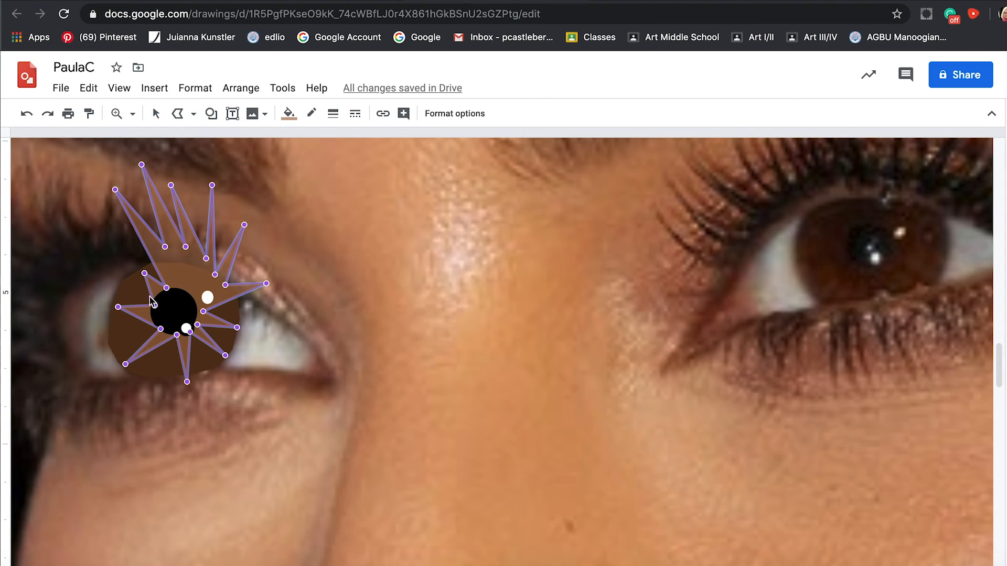
drag(155, 306, 173, 335)
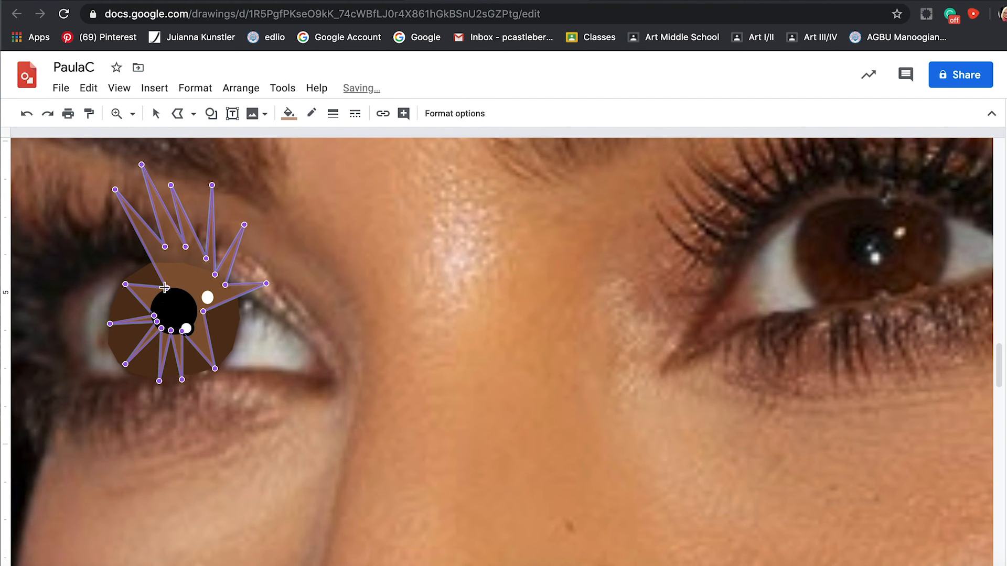
drag(168, 289, 159, 301)
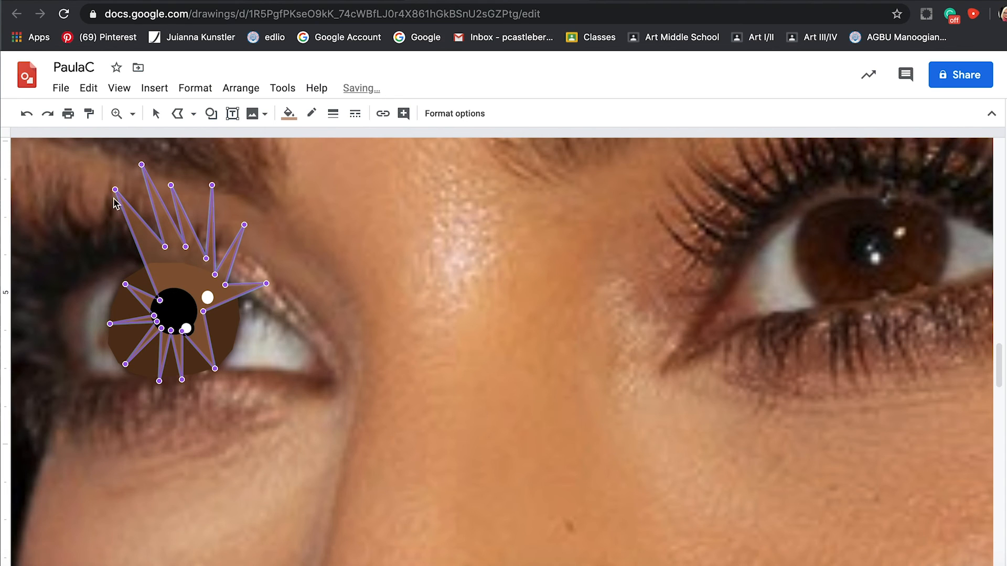
drag(165, 245, 171, 294)
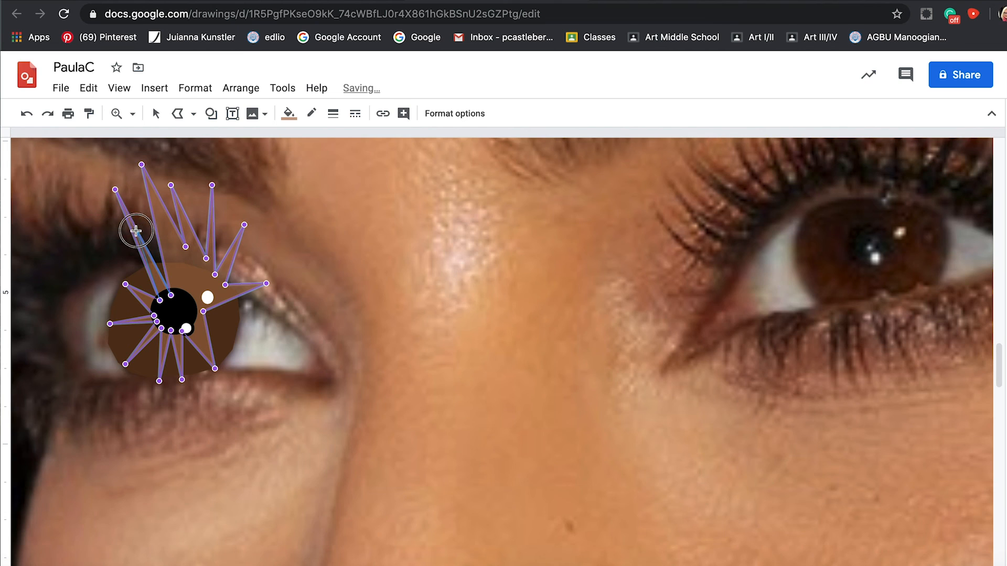
drag(150, 265, 184, 296)
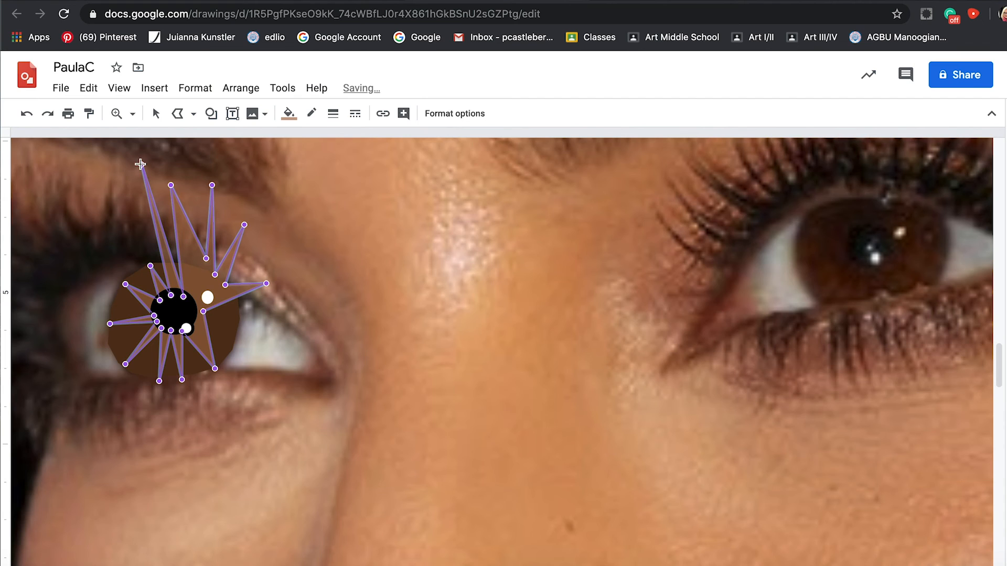
drag(164, 261, 171, 262)
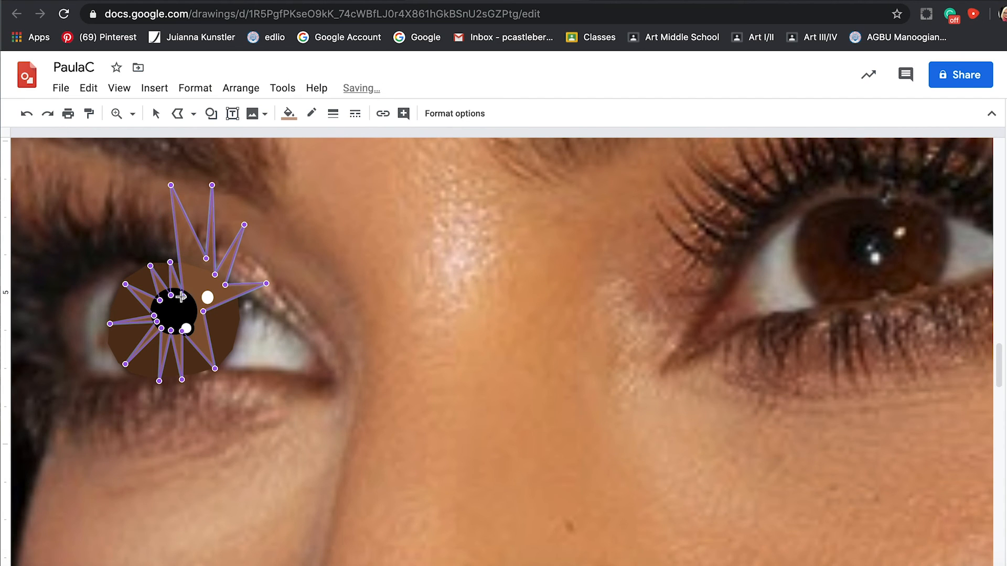
key(Escape)
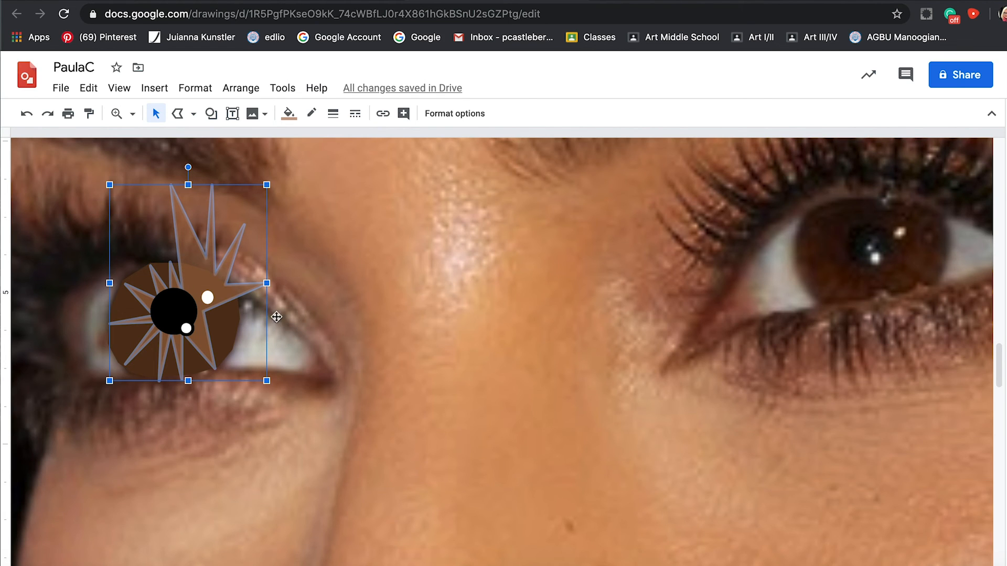
Adjust the starburst's remaining points so all its spikes run from the pupil to the iris edge, within the iris.
click(396, 317)
click(218, 276)
double_click(201, 258)
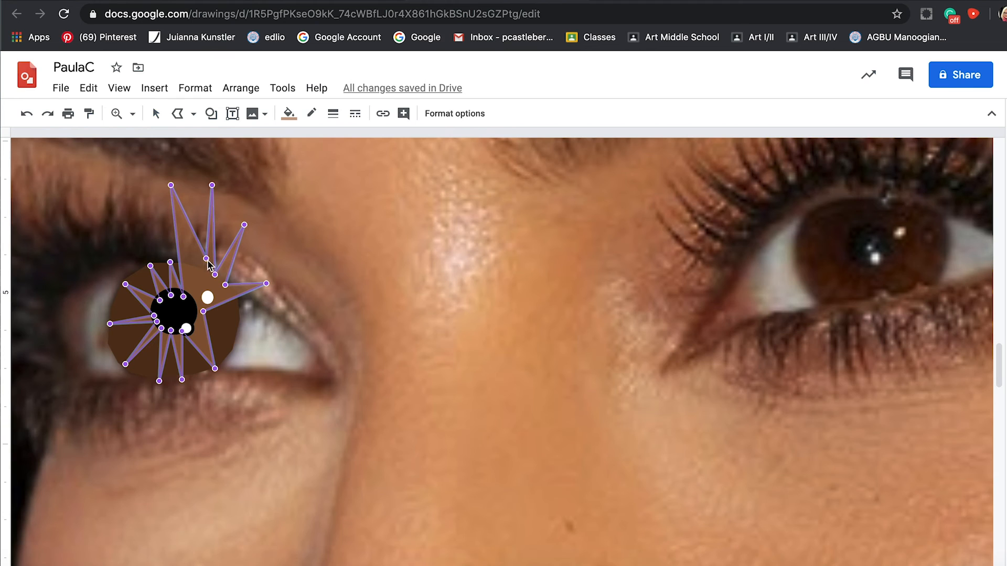
drag(187, 298, 118, 293)
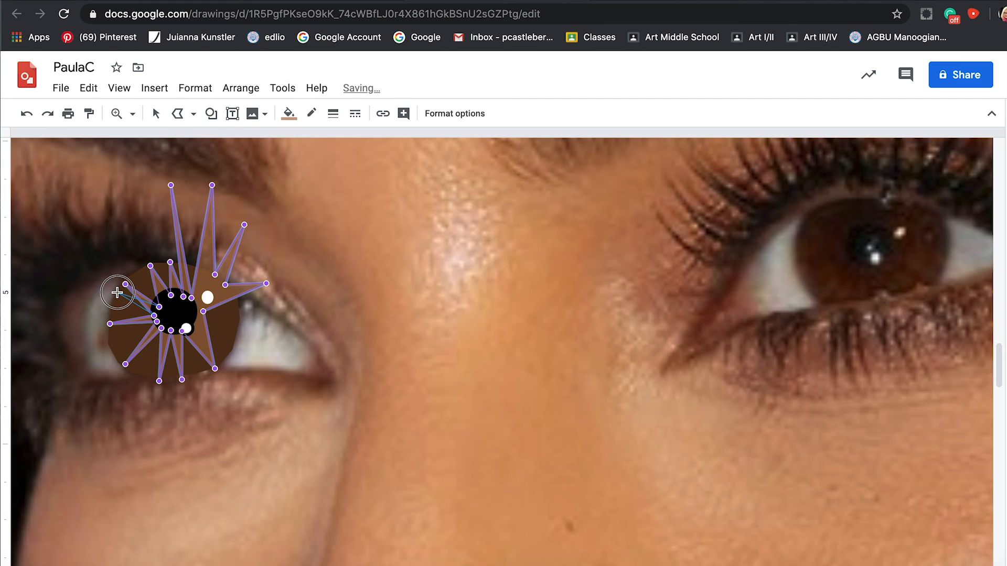
drag(118, 292, 118, 293)
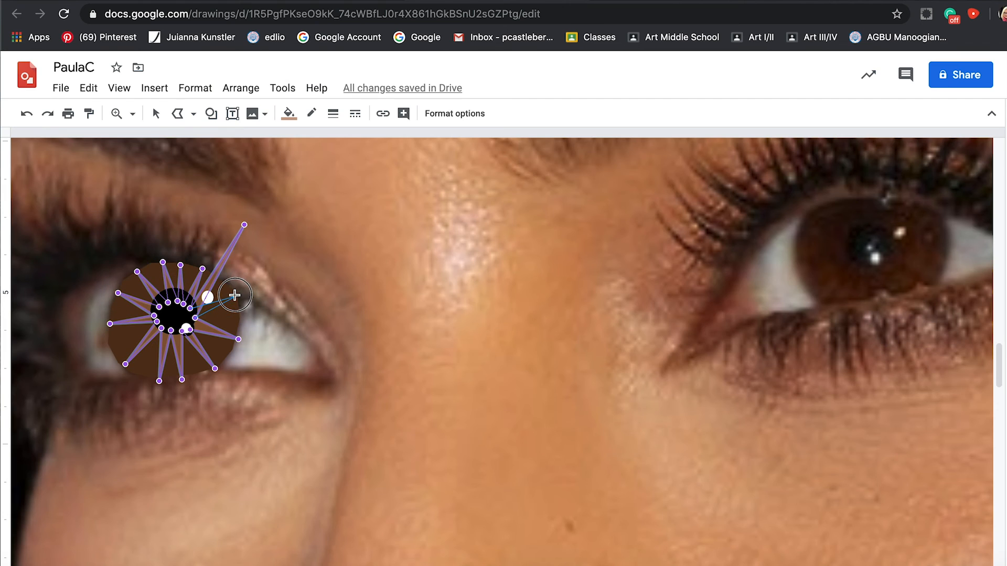
drag(234, 295, 235, 296)
key(Escape)
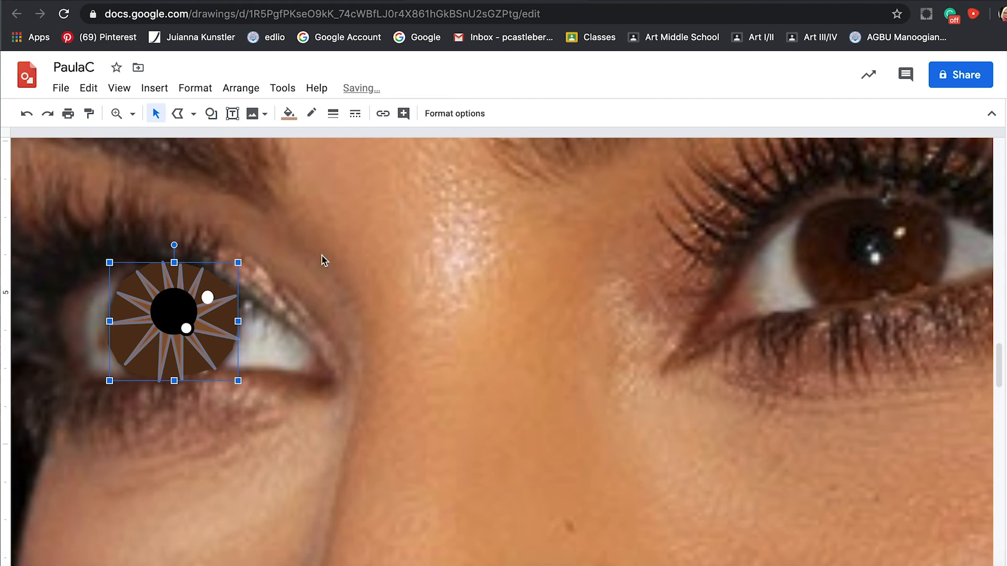
click(455, 235)
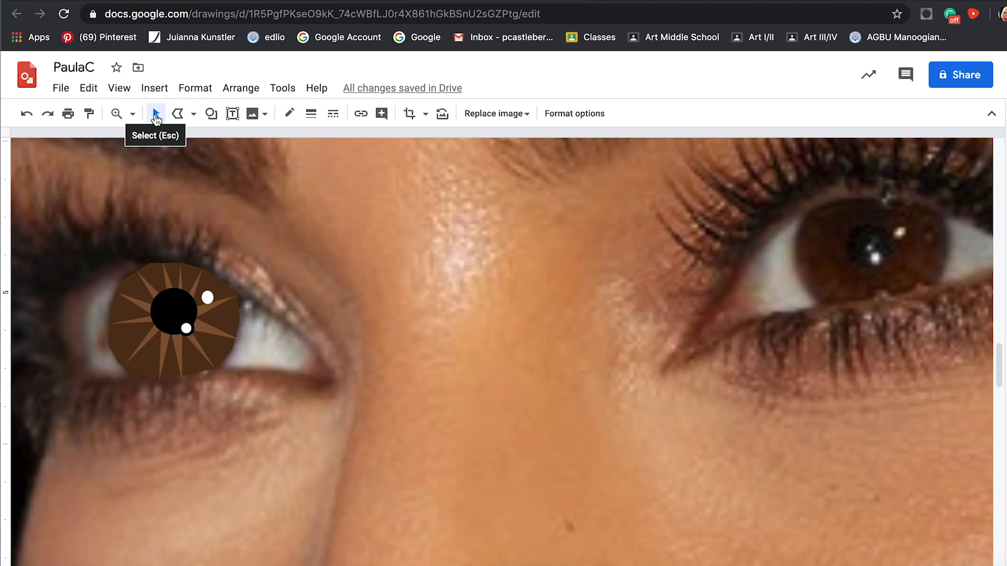
Group the left eye's pupil, two white highlights, starburst and dark brown iris into one object.
click(172, 310)
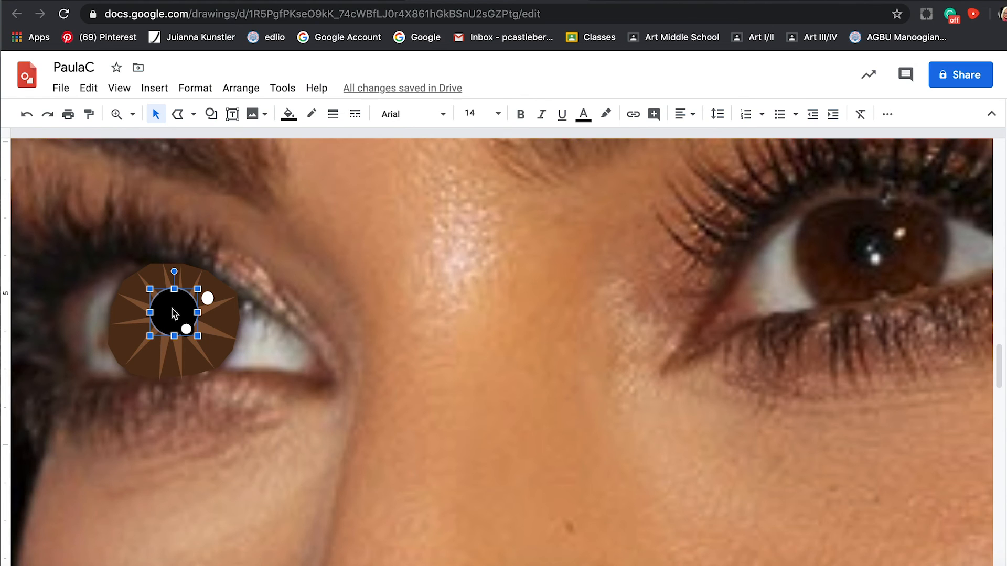
shift+click(208, 298)
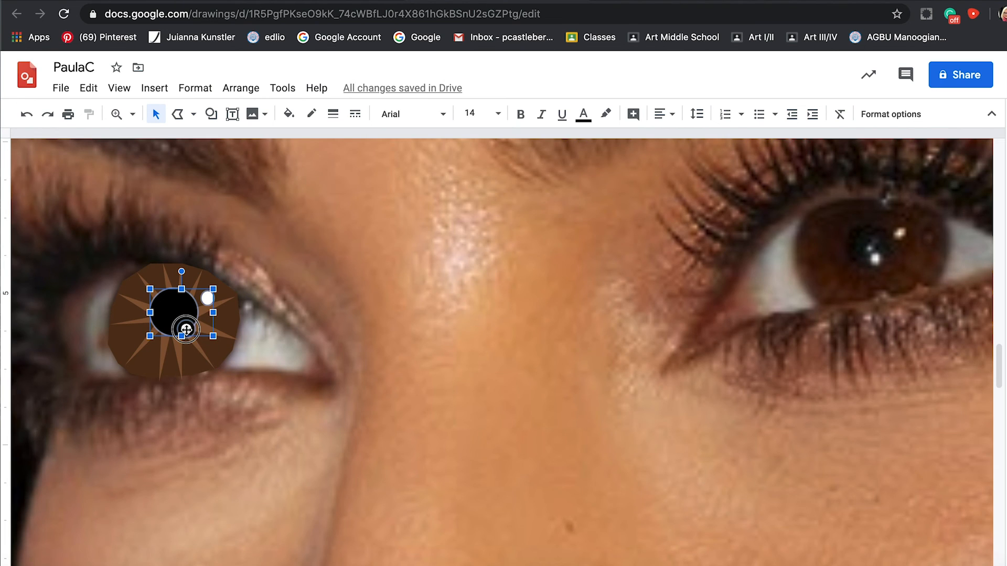
shift+click(181, 362)
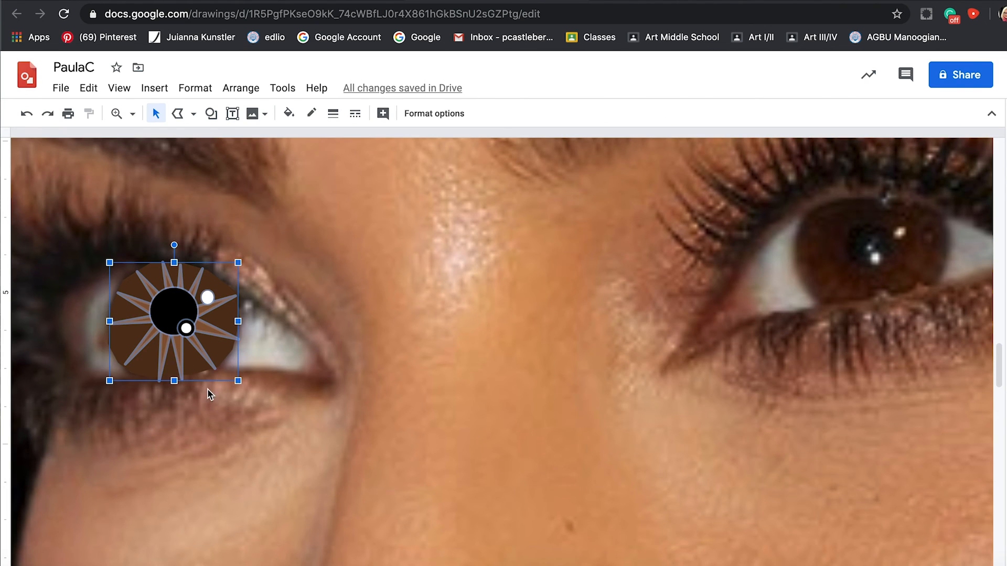
shift+click(126, 342)
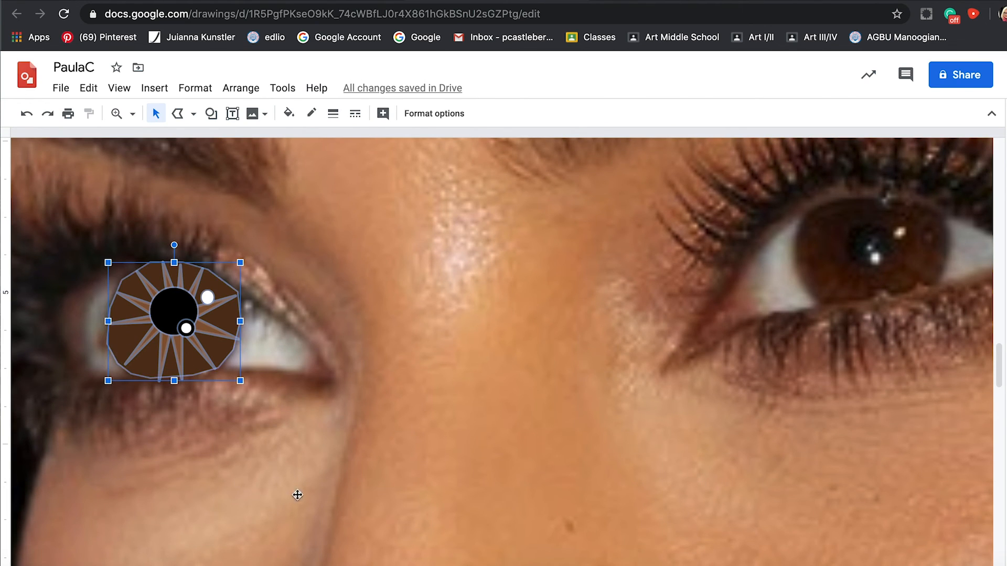
right_click(176, 281)
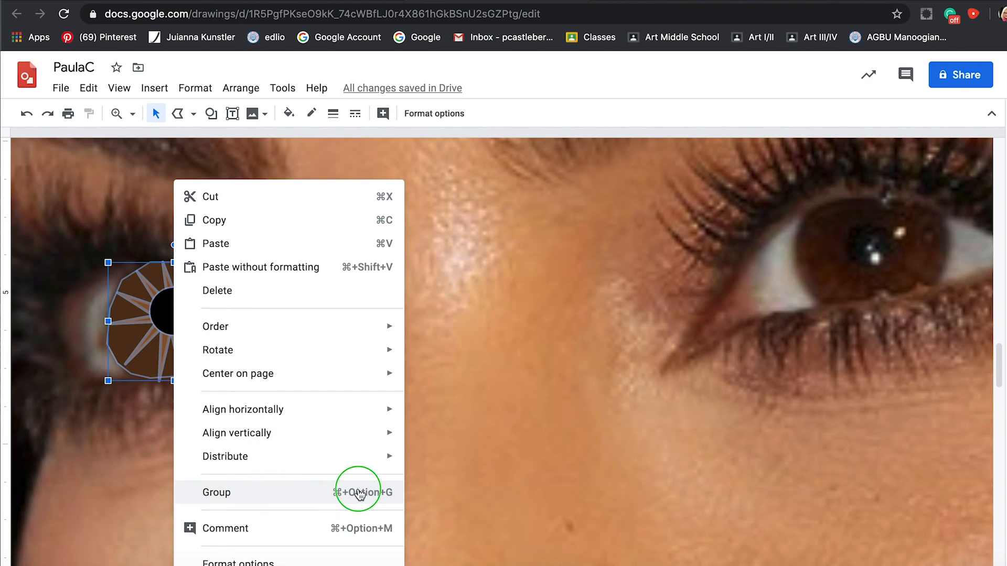
click(381, 495)
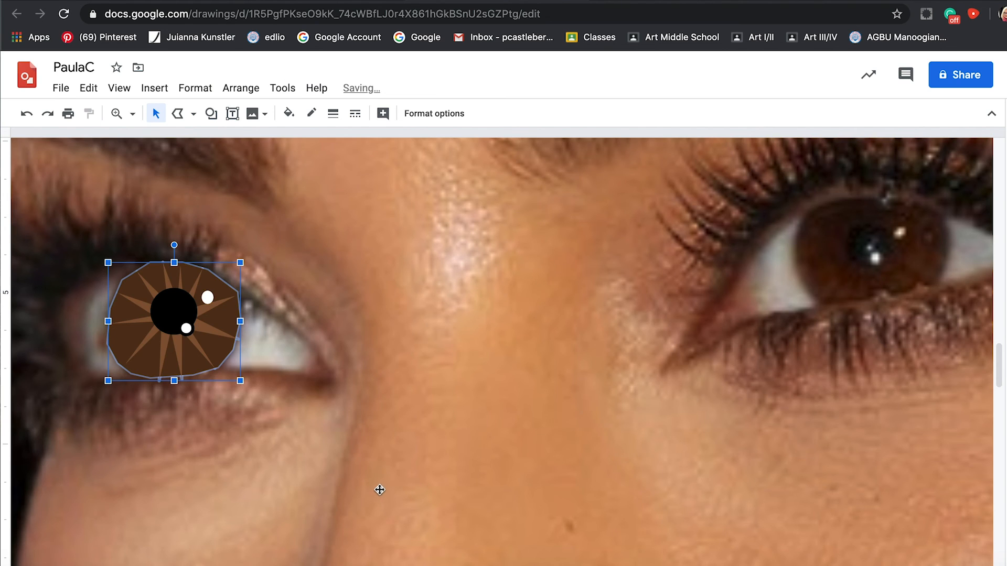
click(343, 226)
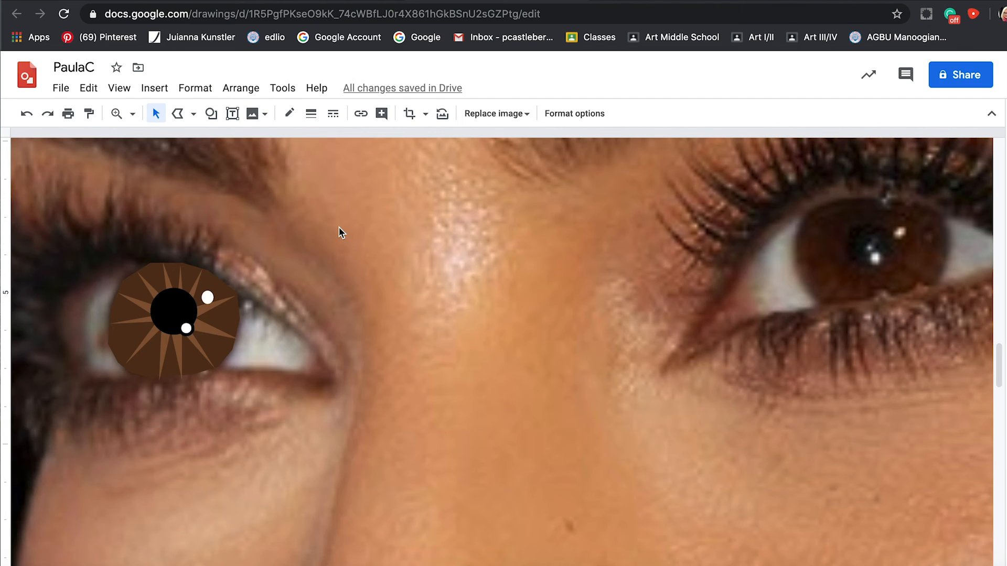
Test moving the grouped iris across to the bridge of the nose, and return it to the left eye.
click(177, 296)
drag(178, 296, 425, 297)
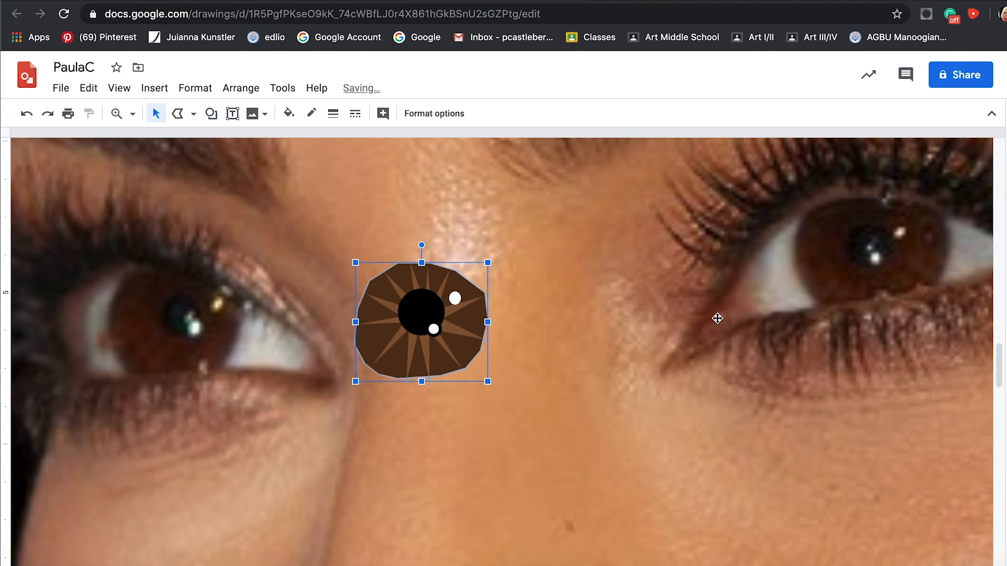
click(428, 303)
drag(428, 303, 200, 302)
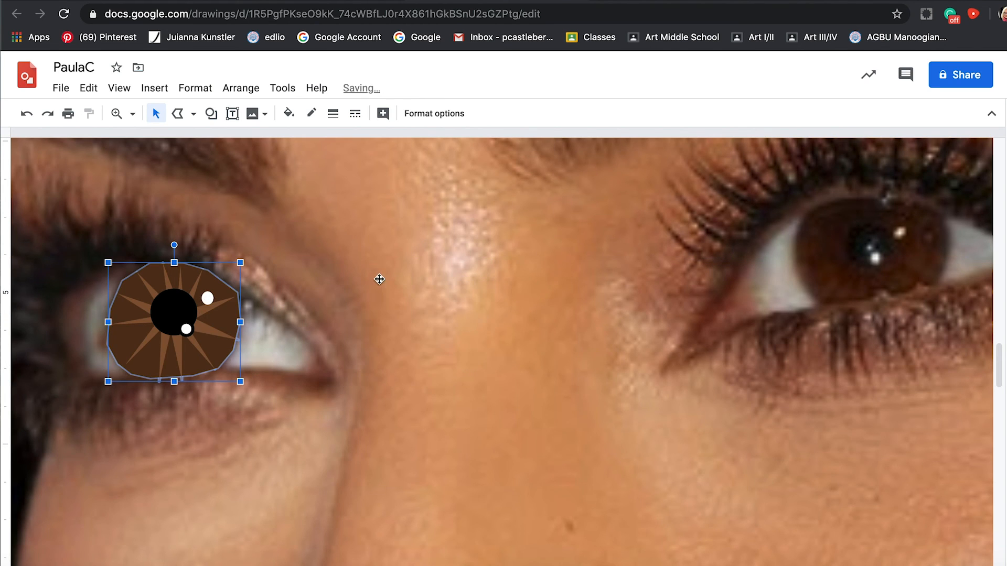
Bring up the available actions for the grouped left iris.
right_click(186, 264)
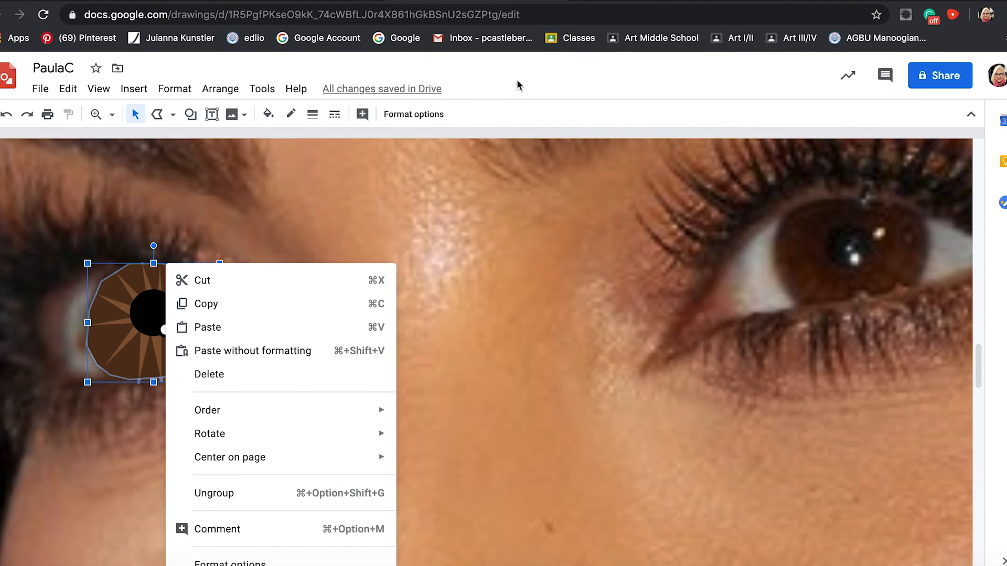
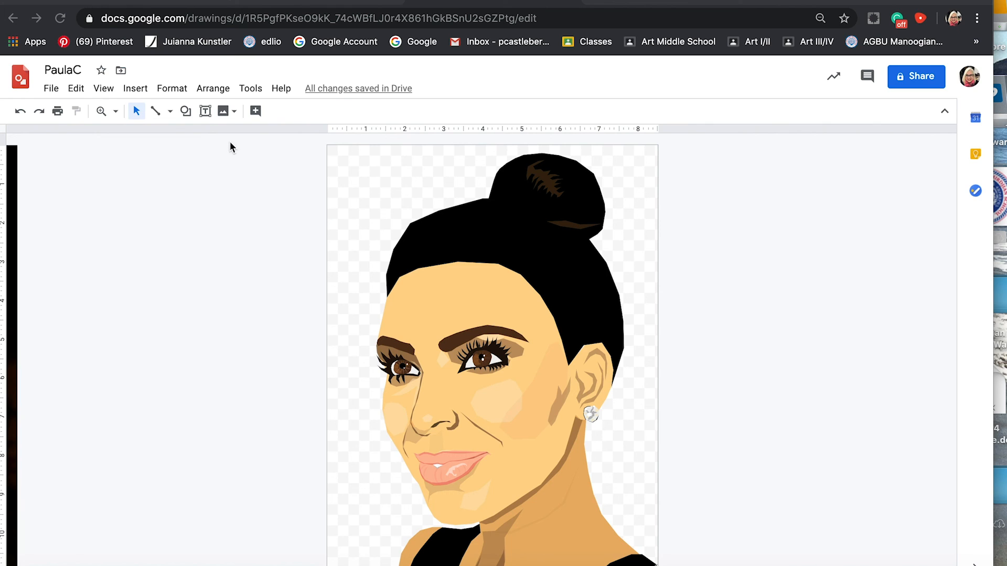
Search the web for "bokeh background" images and insert the one with golden light circles on dark brown.
click(233, 113)
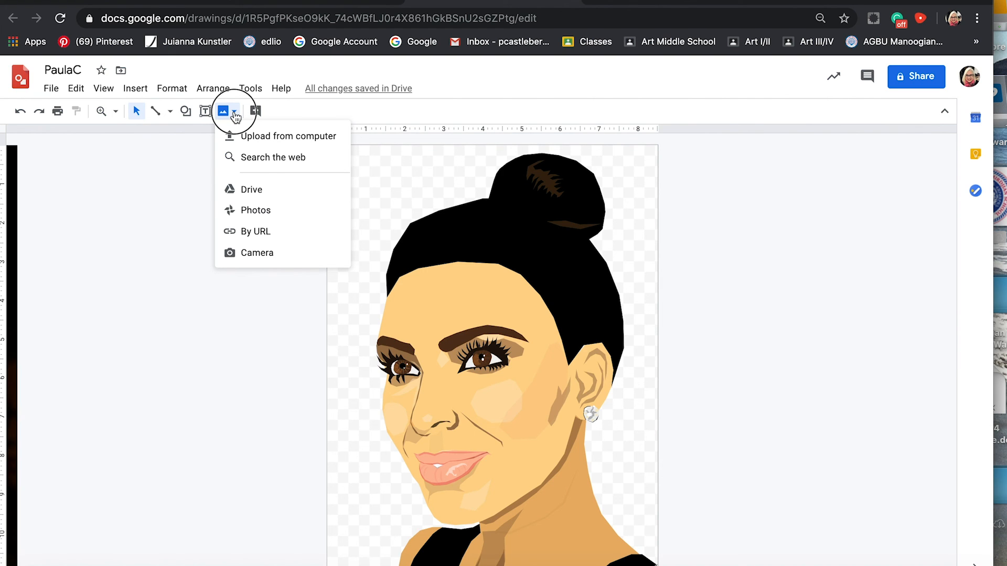
click(258, 157)
text(bokeh background)
key(Return)
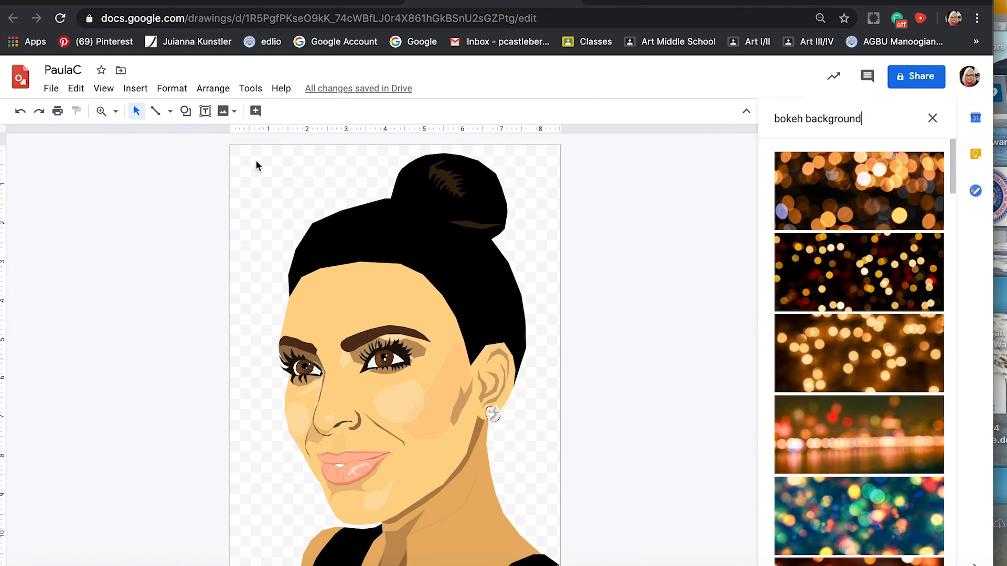
click(907, 111)
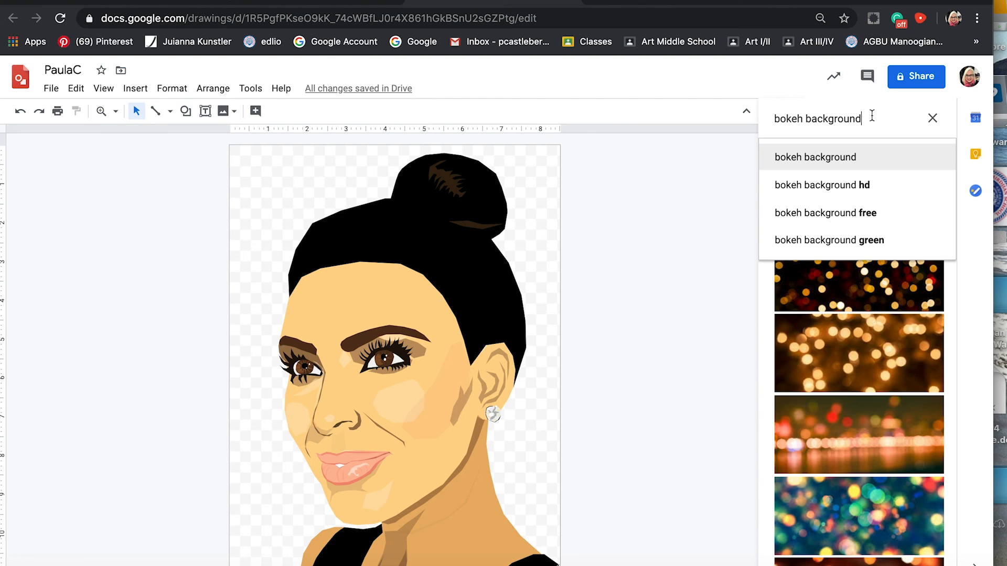
click(851, 336)
click(854, 341)
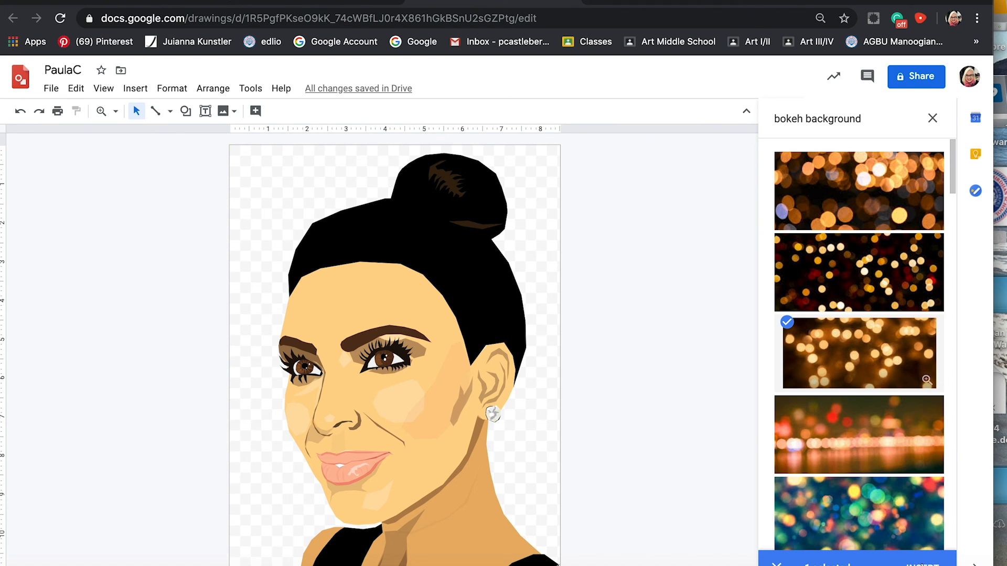
click(921, 563)
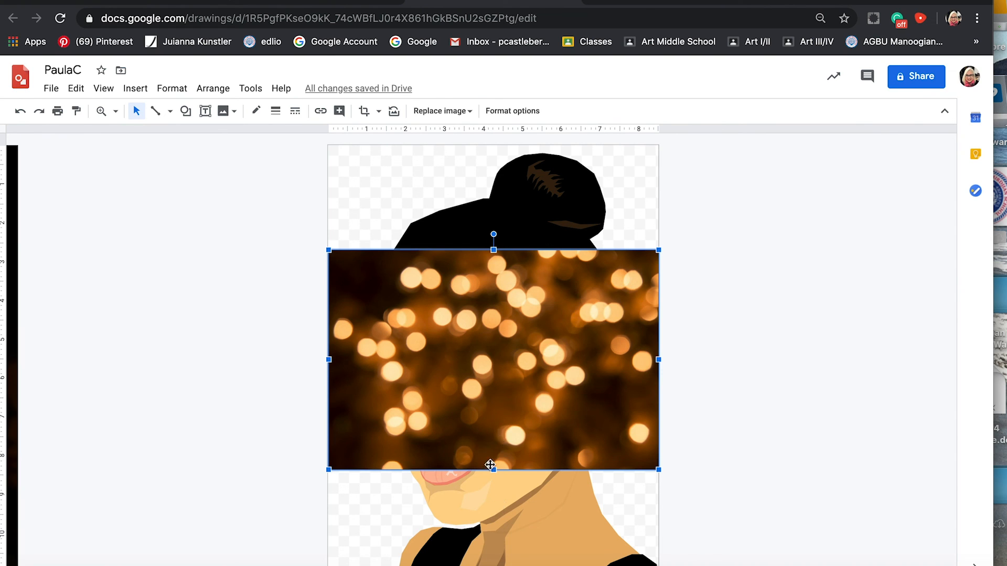
Try stretching the bokeh image downward, undo the stretch, and rotate the image 90 degrees clockwise into portrait orientation.
drag(494, 472, 493, 549)
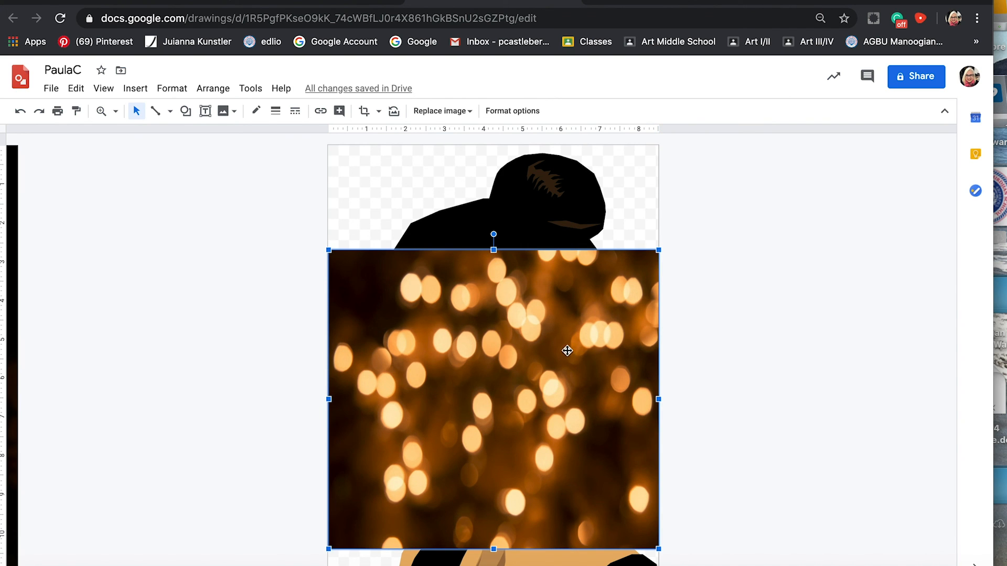
key(ctrl+z)
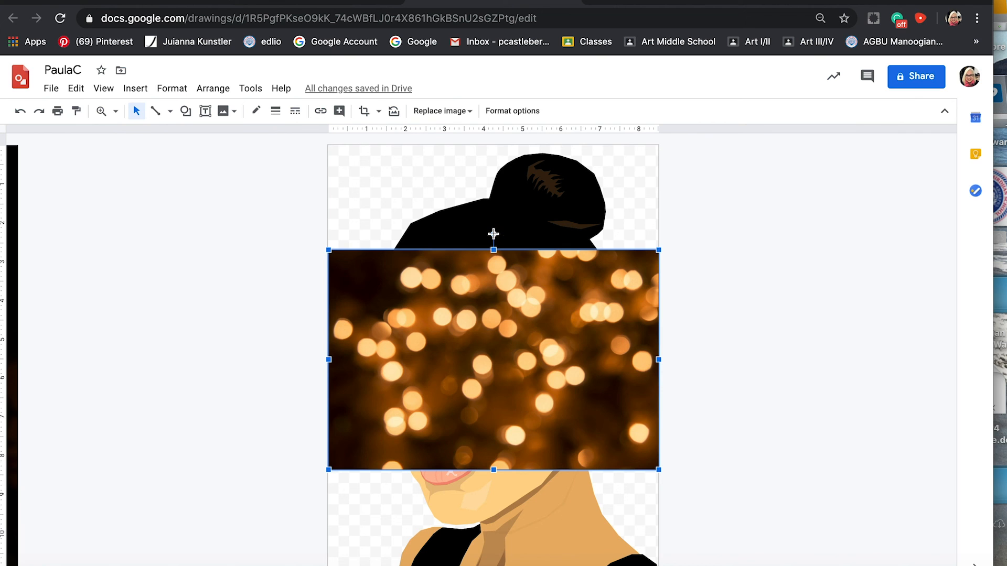
drag(493, 234, 641, 358)
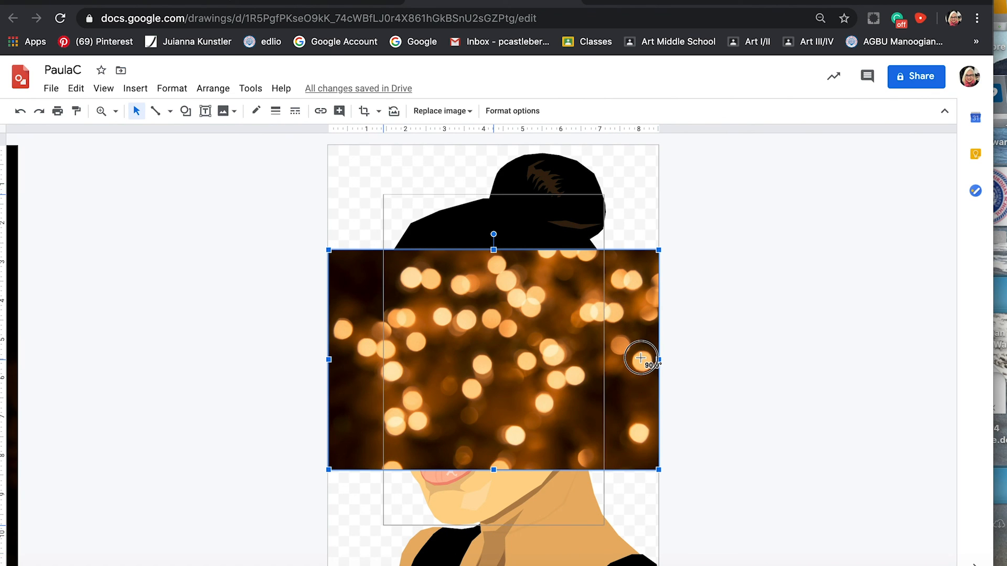
drag(640, 358, 642, 359)
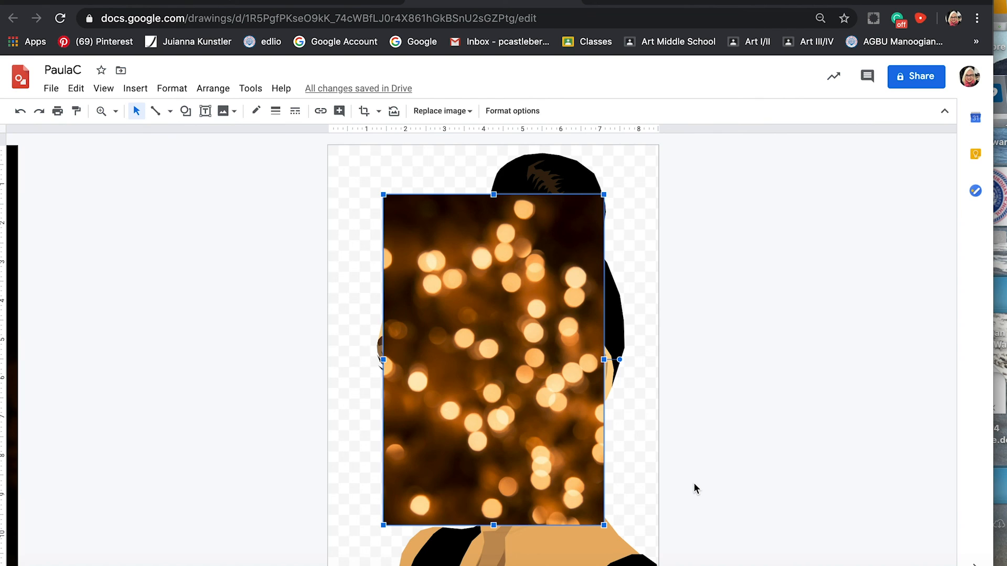
Move the bokeh image to the page's top-left corner and scale it proportionally to match the page width.
key(alt+super+minus)
drag(432, 442, 508, 403)
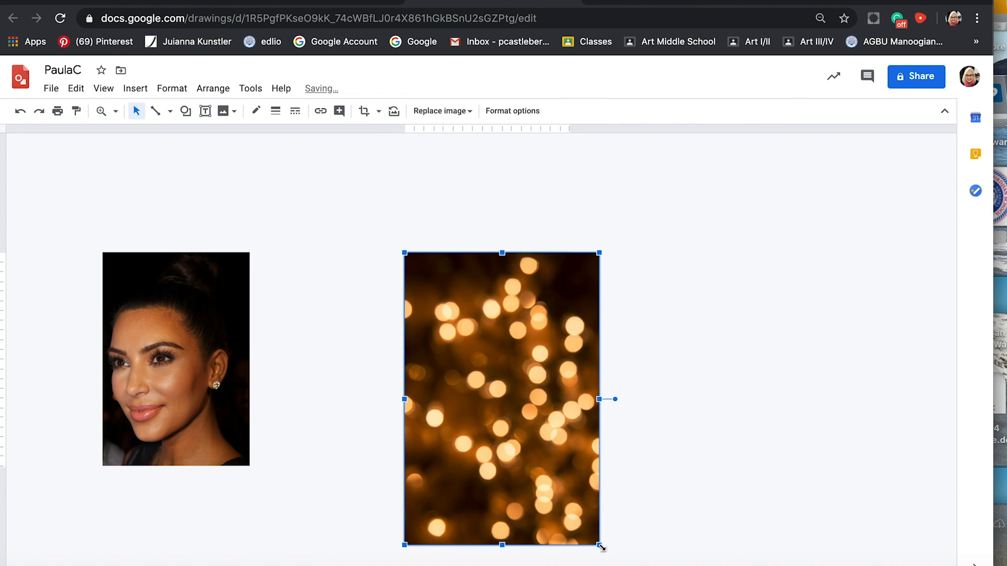
drag(600, 547, 571, 502)
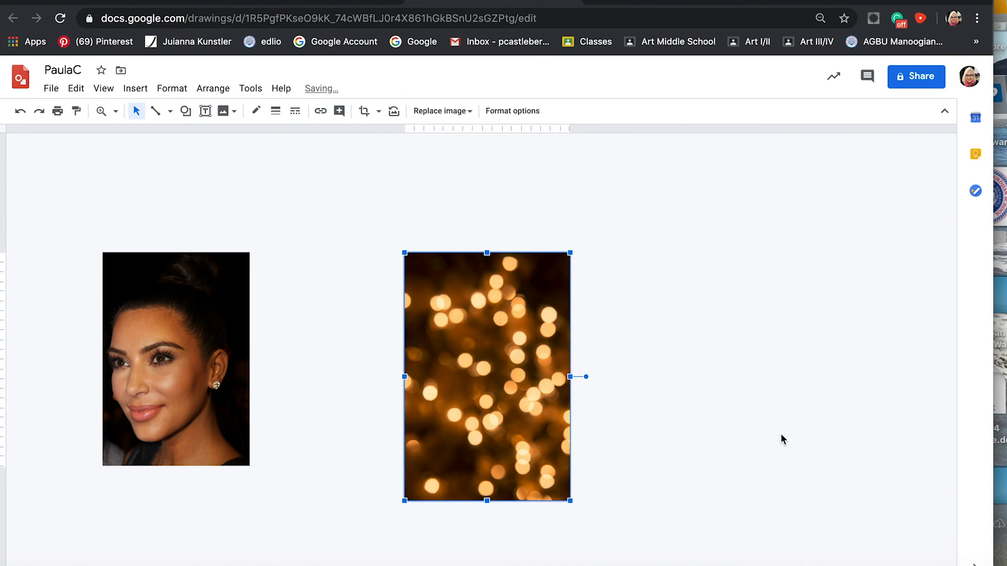
Send the bokeh image behind all the portrait shapes and move it up so its lower edge meets the page's bottom.
right_click(473, 334)
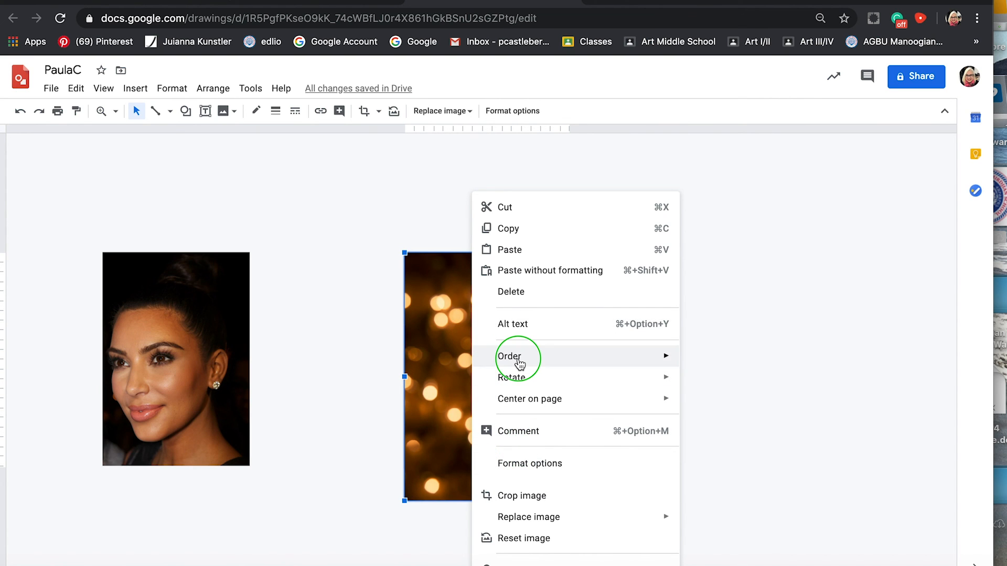
mouse_move(517, 353)
click(750, 425)
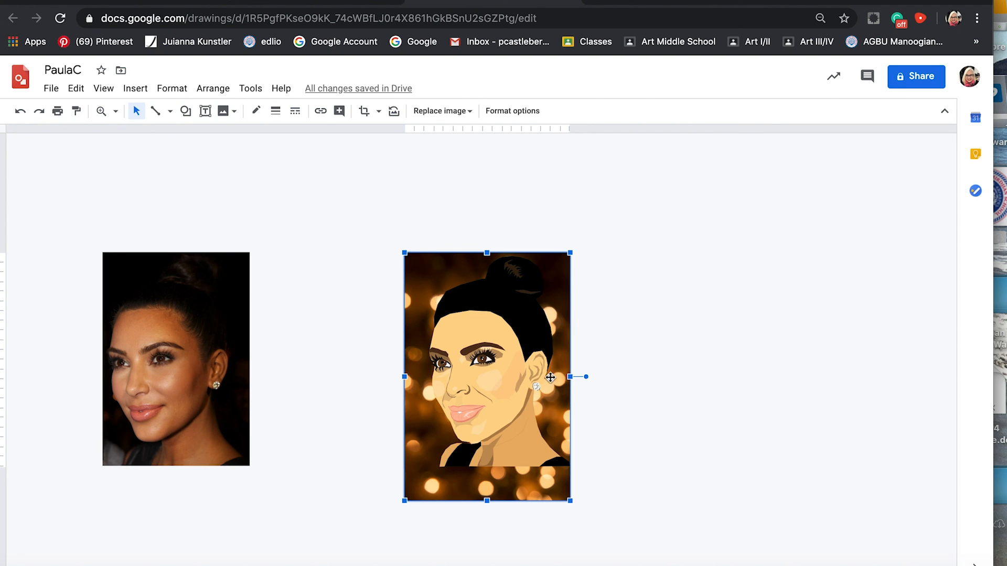
drag(525, 480, 550, 456)
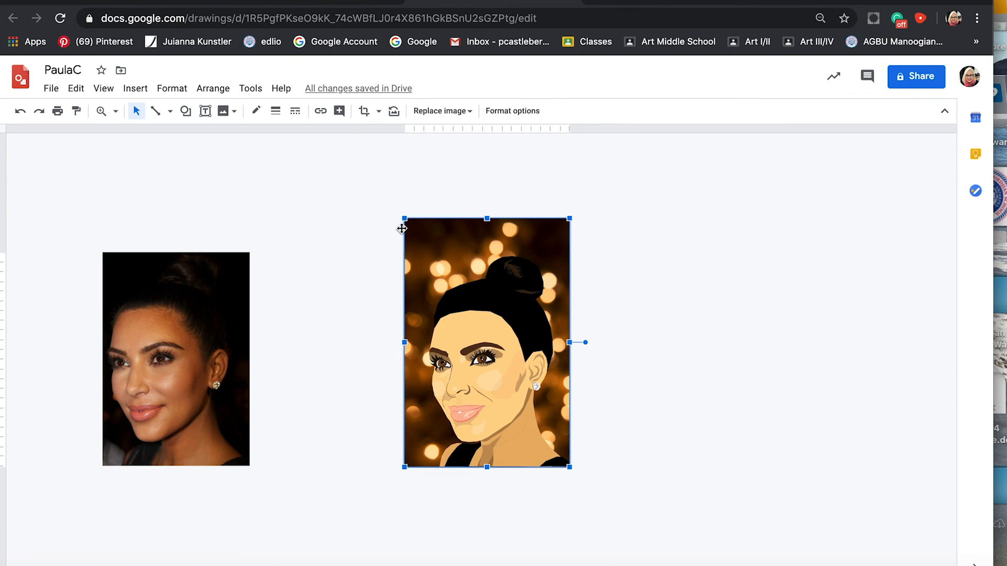
Crop the excess off the top of the bokeh background to just above the page's top edge, and deselect it.
click(364, 113)
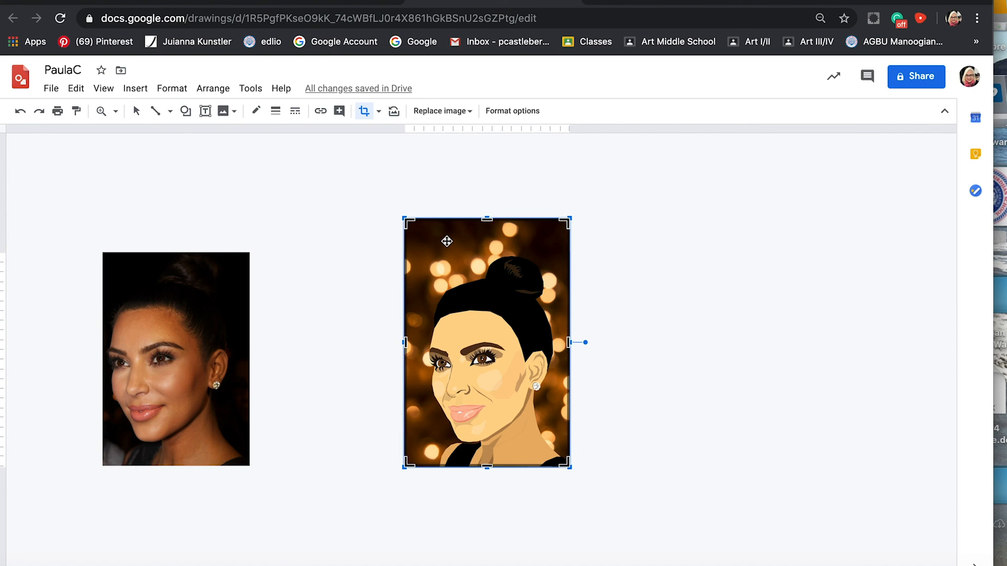
click(488, 220)
drag(489, 220, 488, 253)
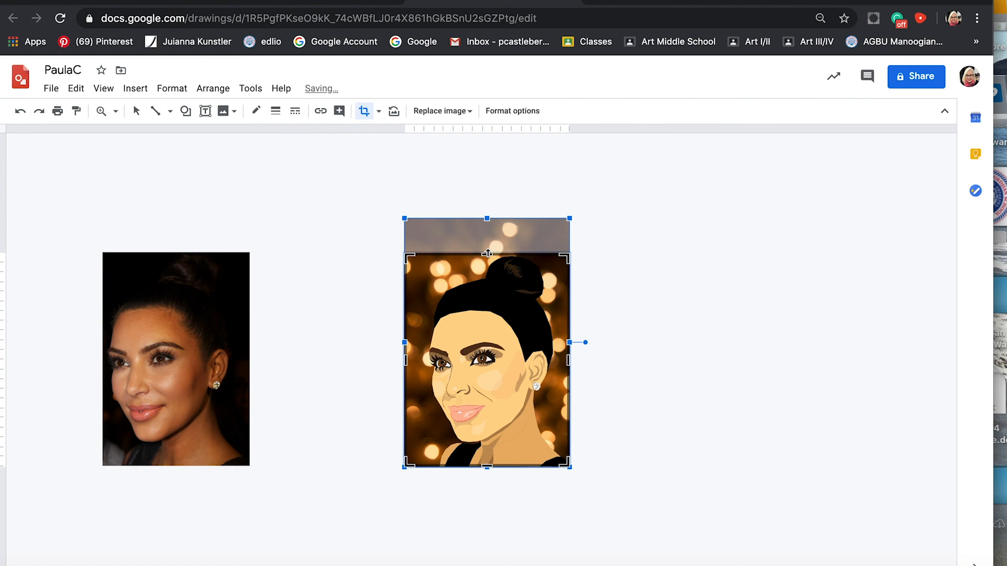
click(486, 254)
drag(487, 254, 488, 251)
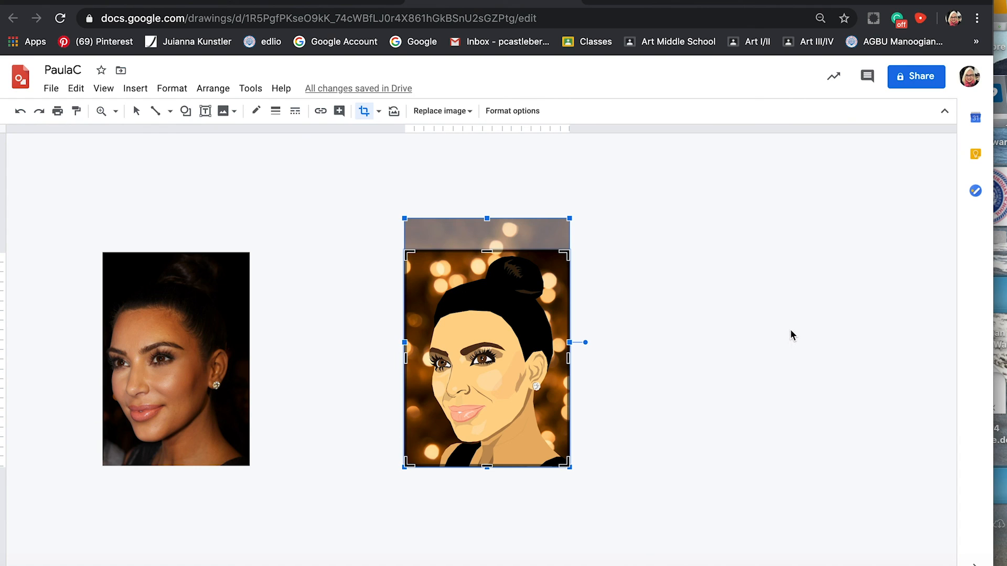
key(Escape)
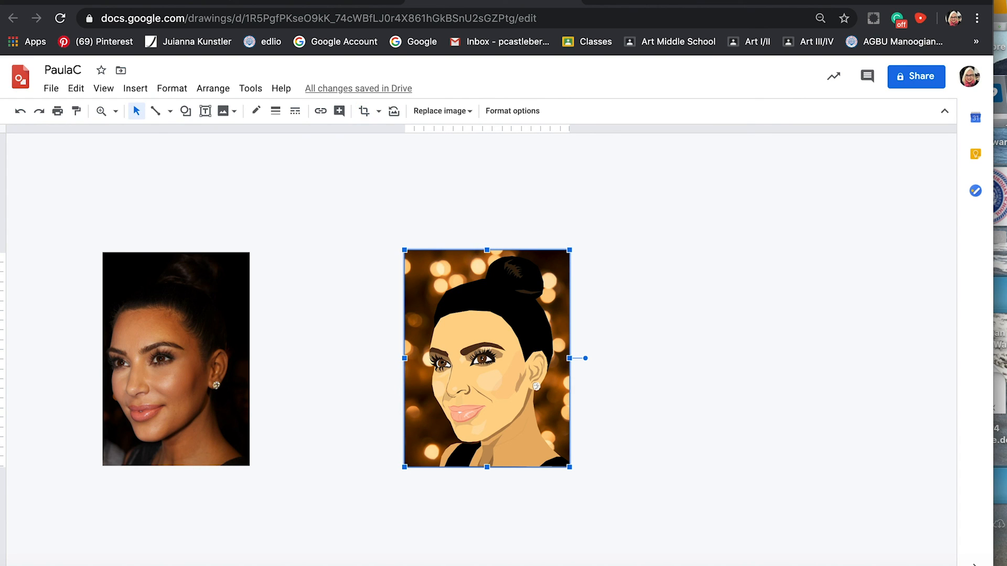
click(740, 339)
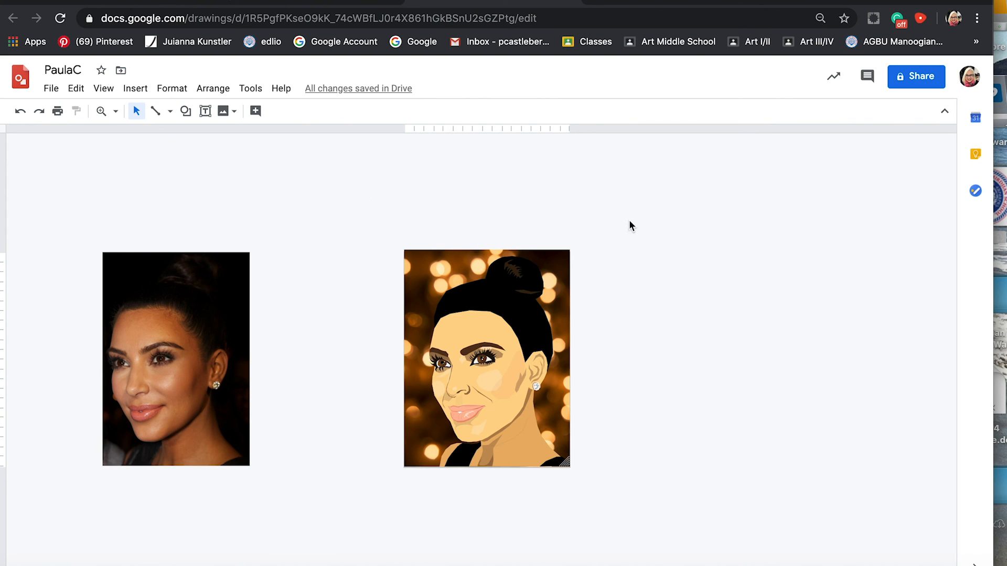